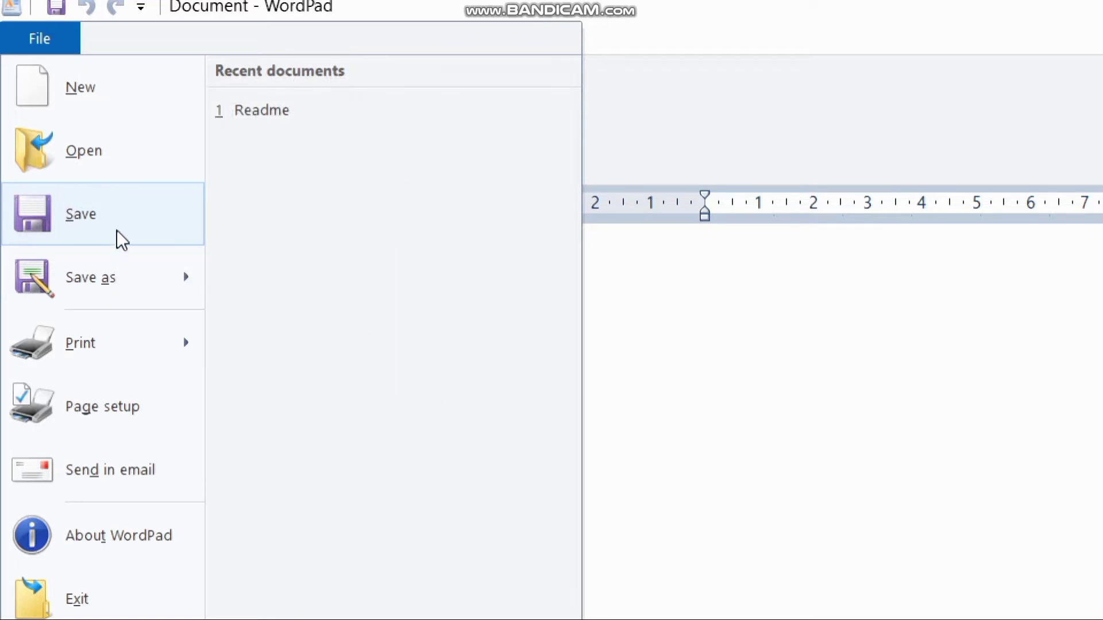
Review the save and print options for the blank document and exit WordPad
mouse_move(109, 294)
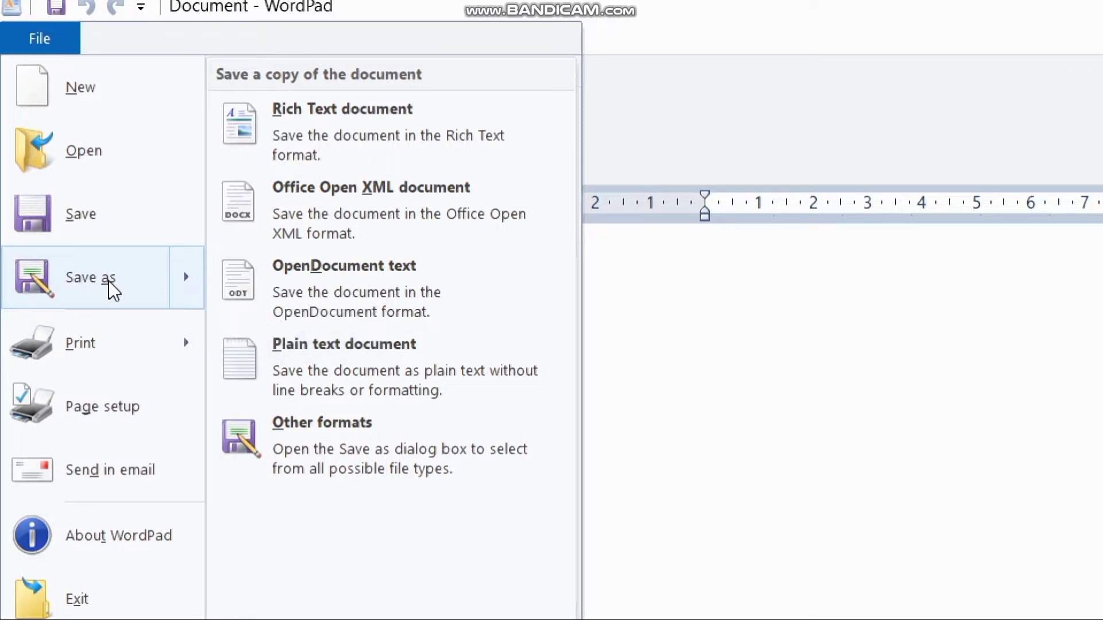
mouse_move(91, 354)
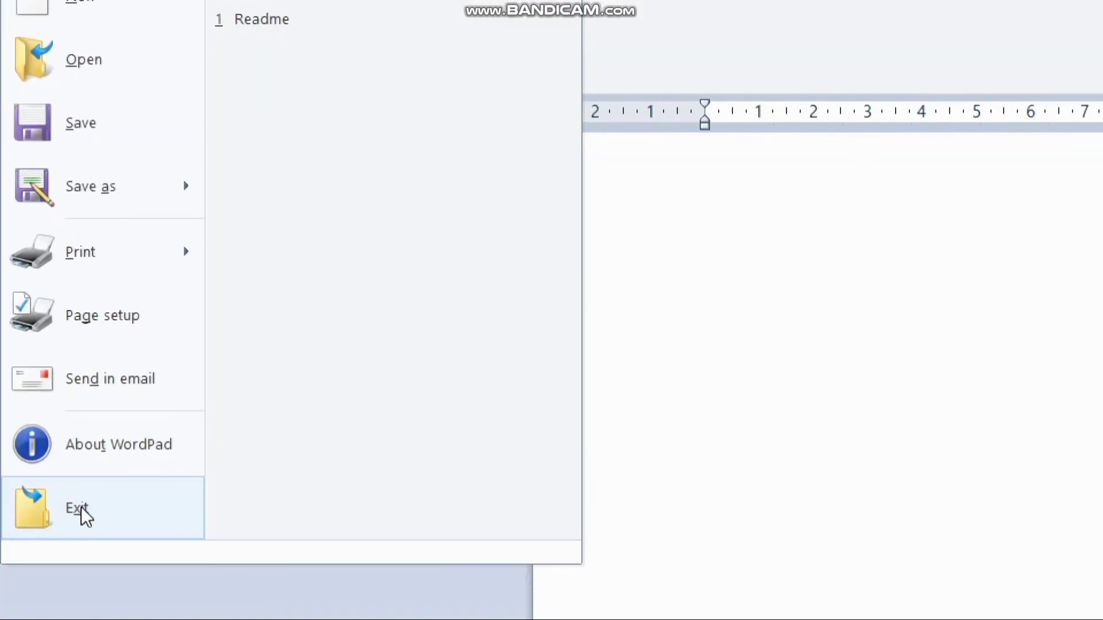
click(81, 507)
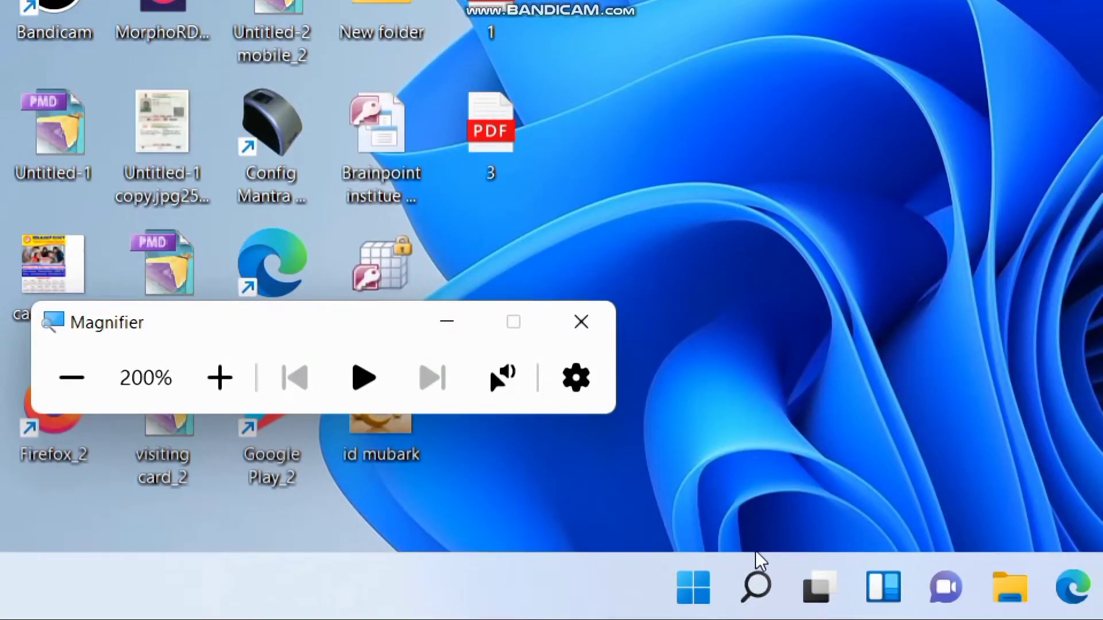
Search the system for "wordpad" and open WordPad with a new blank document
click(692, 594)
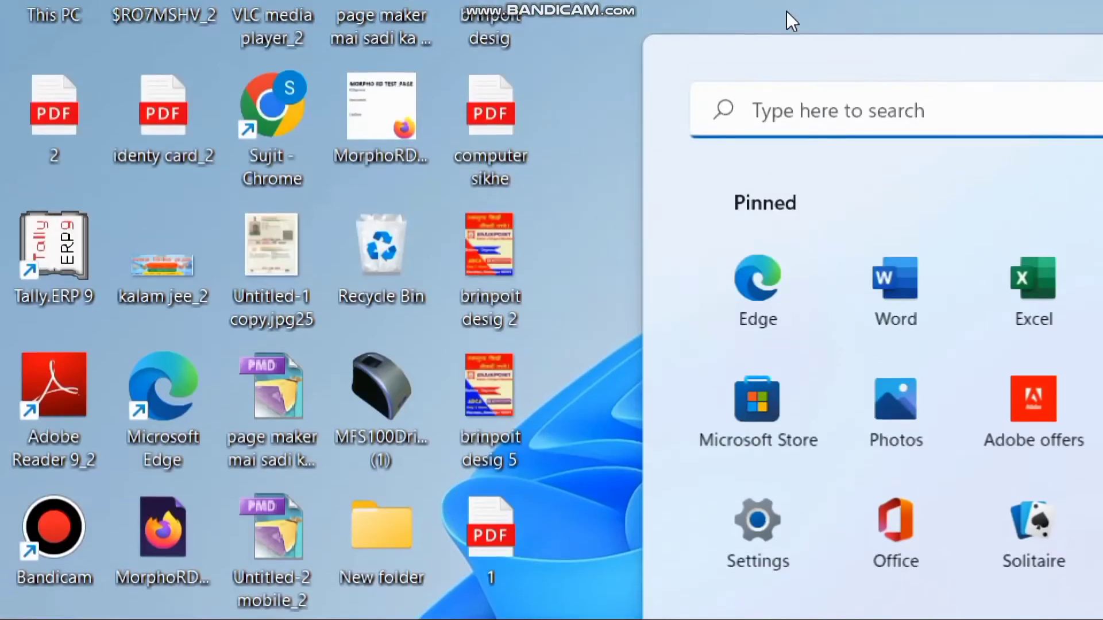
click(769, 120)
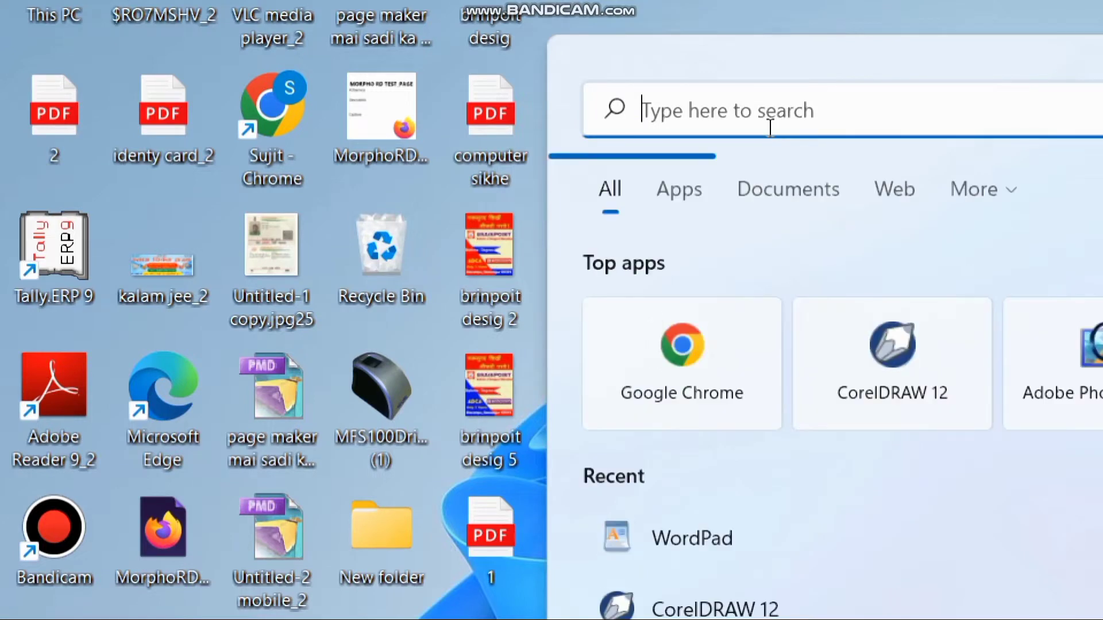
text(wordp)
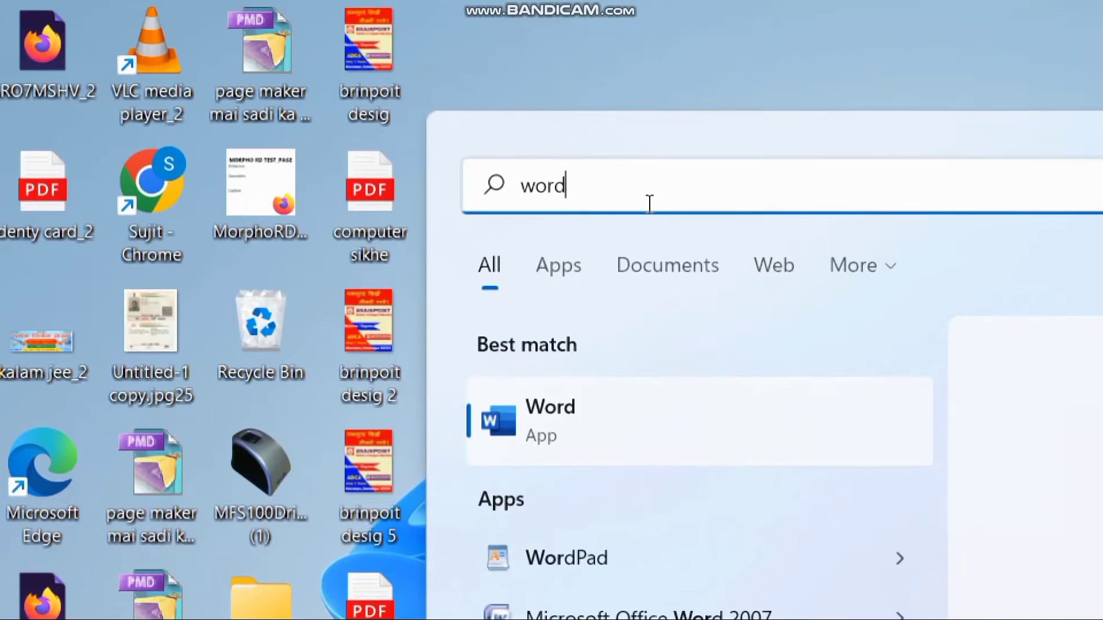
text(ad)
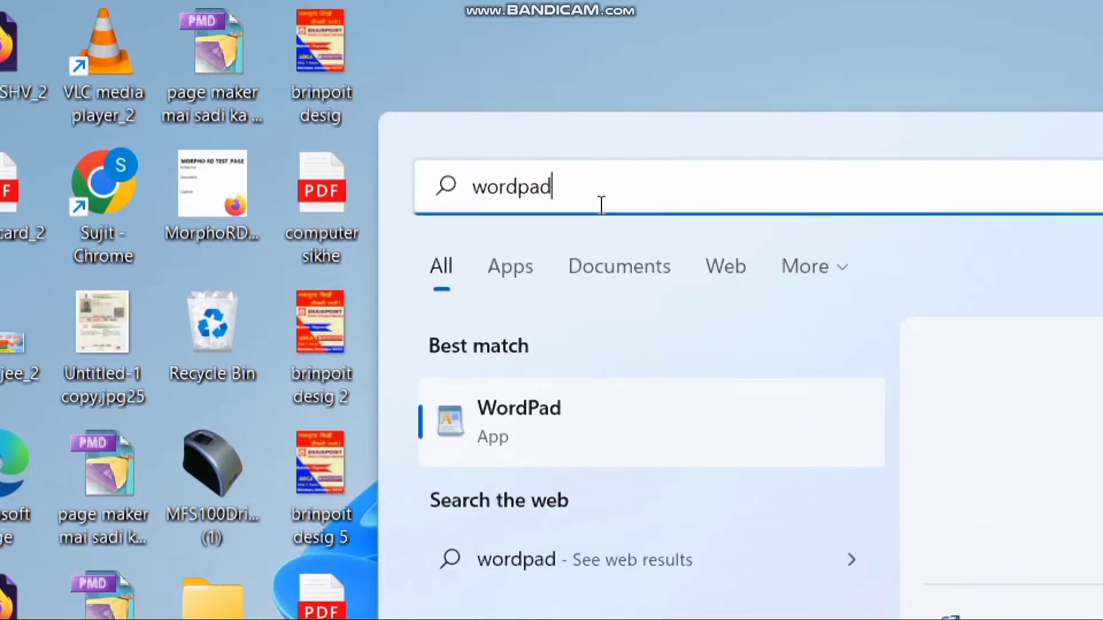
key(Return)
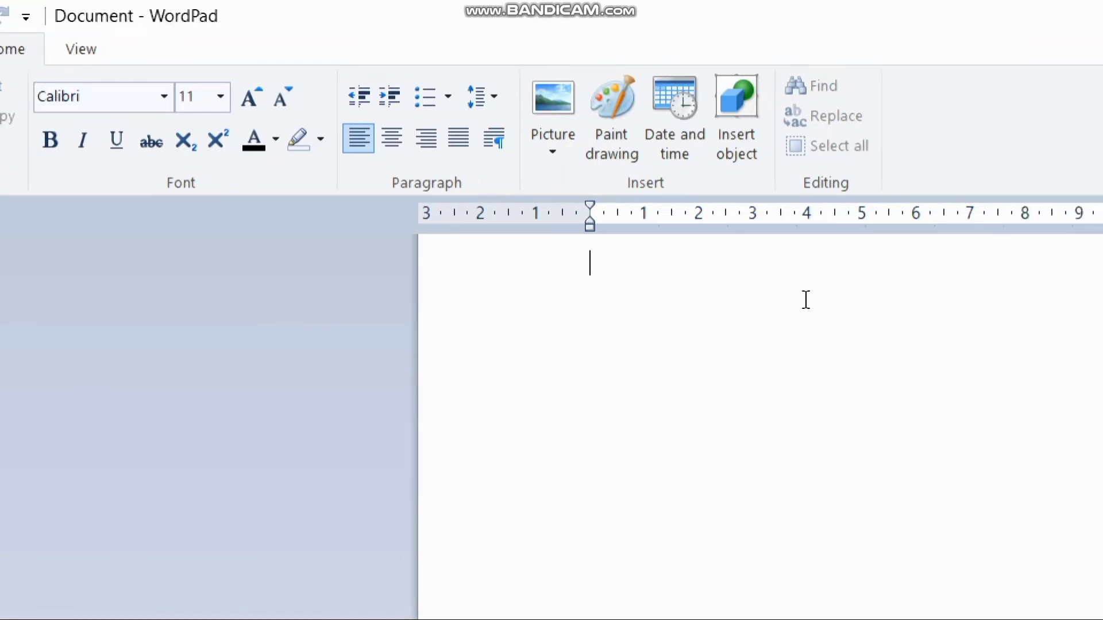
text(brainpoit)
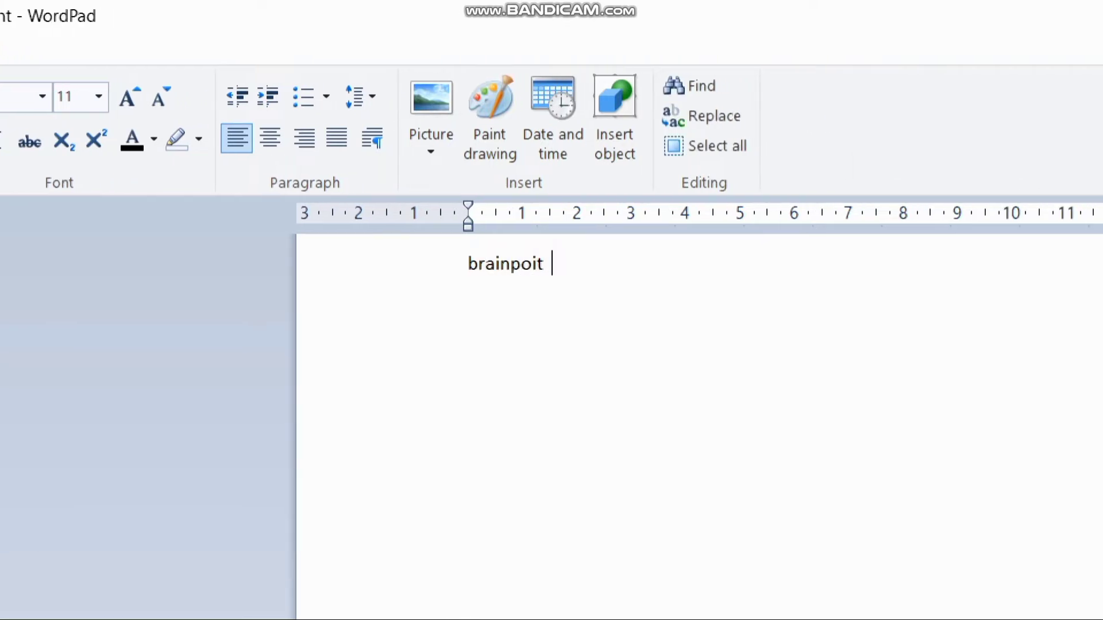
key(BackSpace)
key(BackSpace)
key(BackSpace)
key(BackSpace)
key(BackSpace)
key(BackSpace)
key(BackSpace)
key(BackSpace)
key(BackSpace)
key(BackSpace)
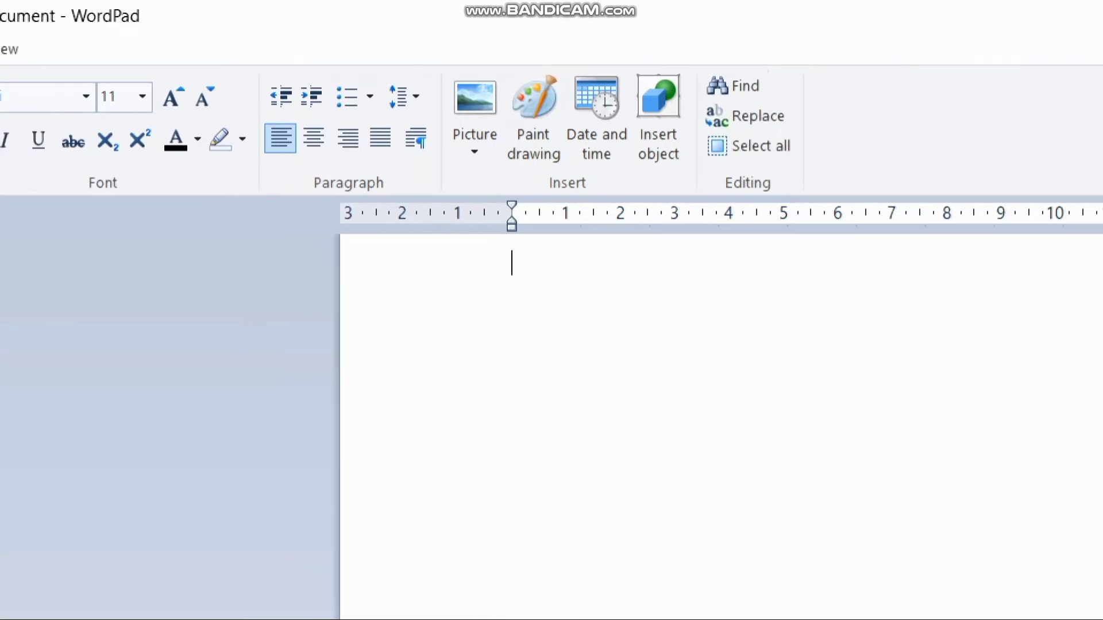
Enter the word "Samastipur" on the first line of the document
text(Sams)
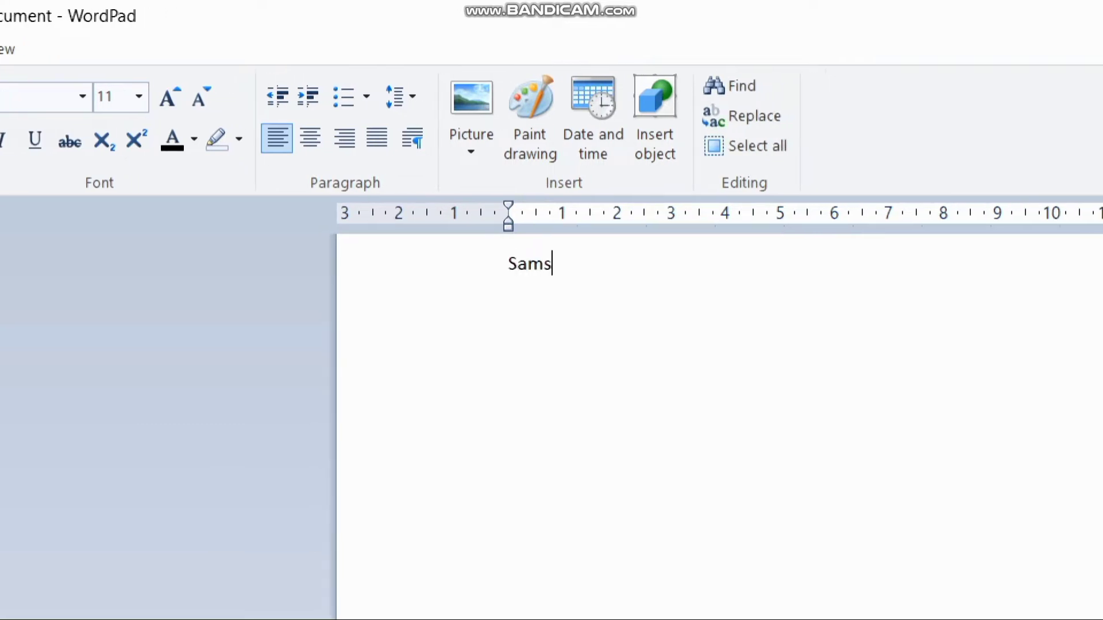
key(BackSpace)
text(astipur)
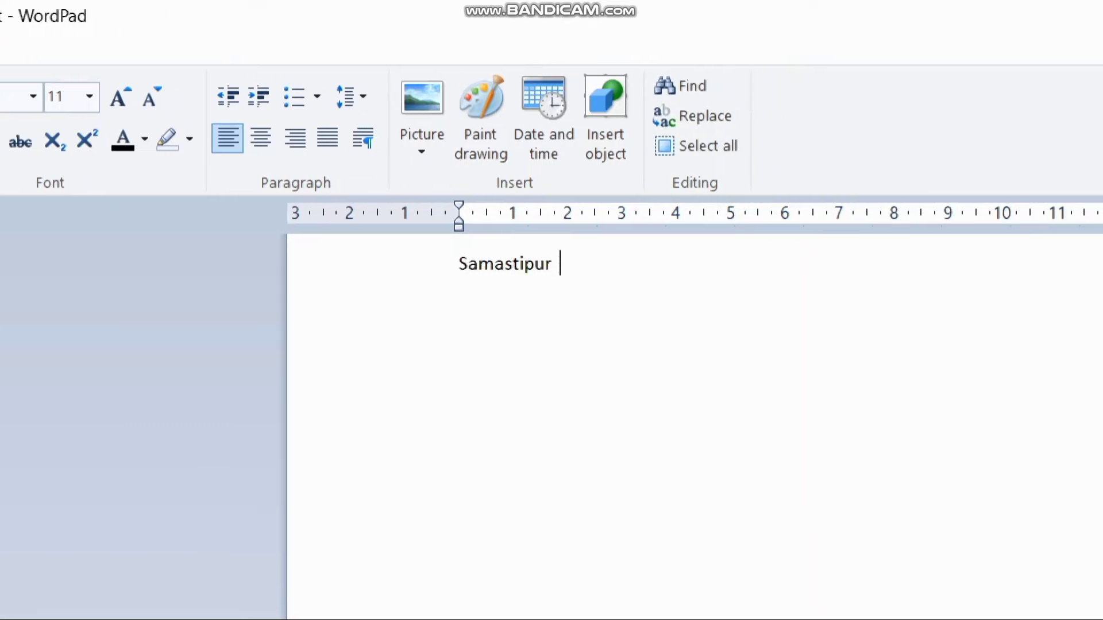
Cut the word "Samastipur" from the first line and paste it one line lower
triple_click(553, 264)
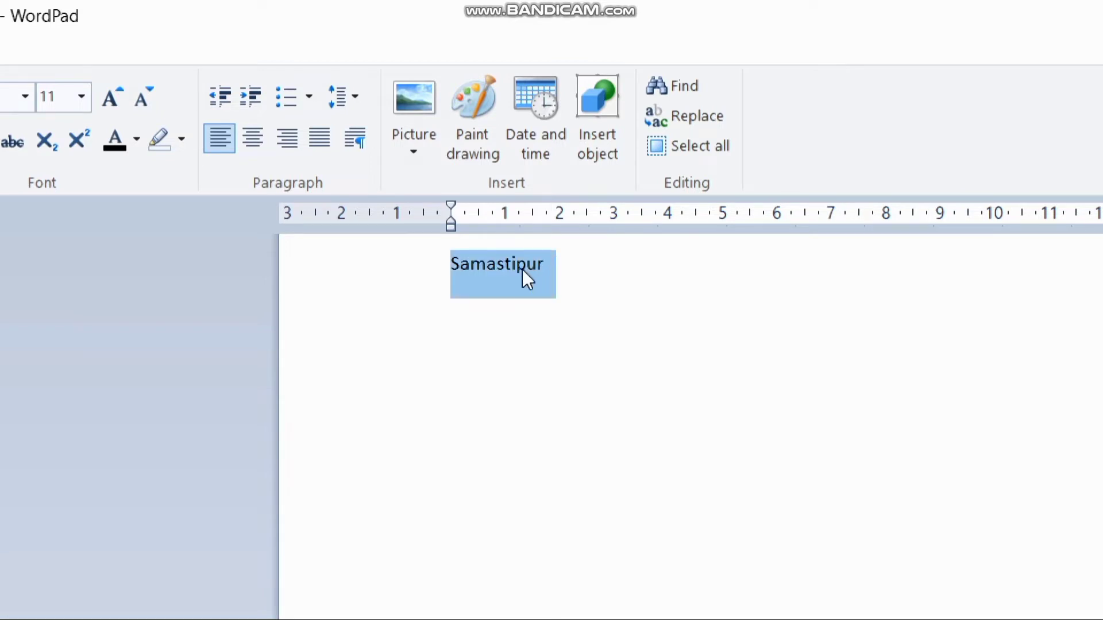
click(522, 270)
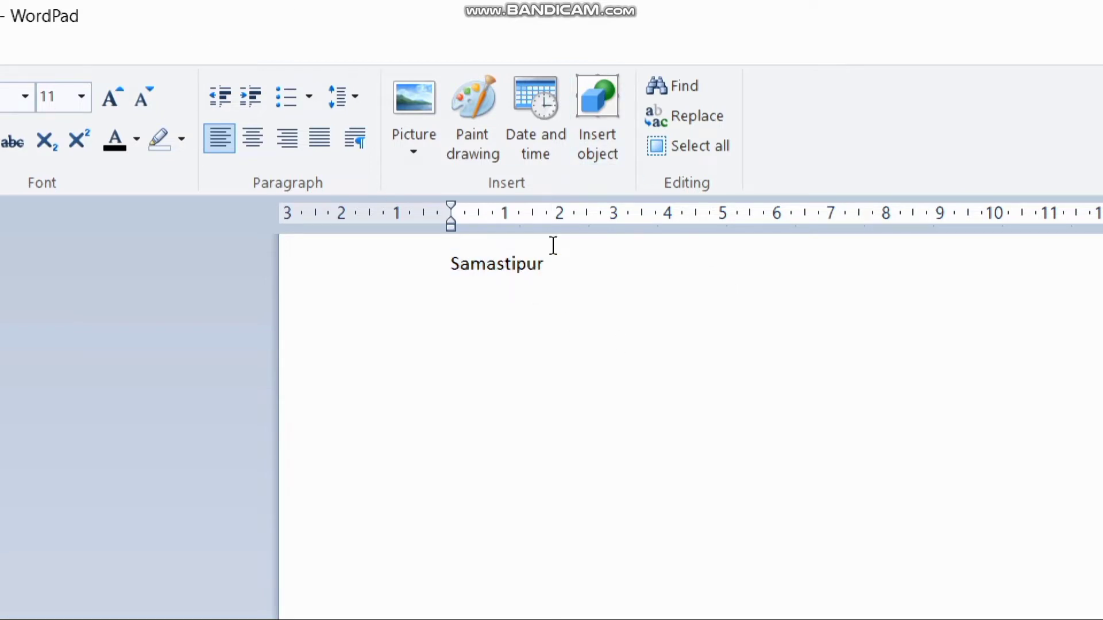
triple_click(493, 267)
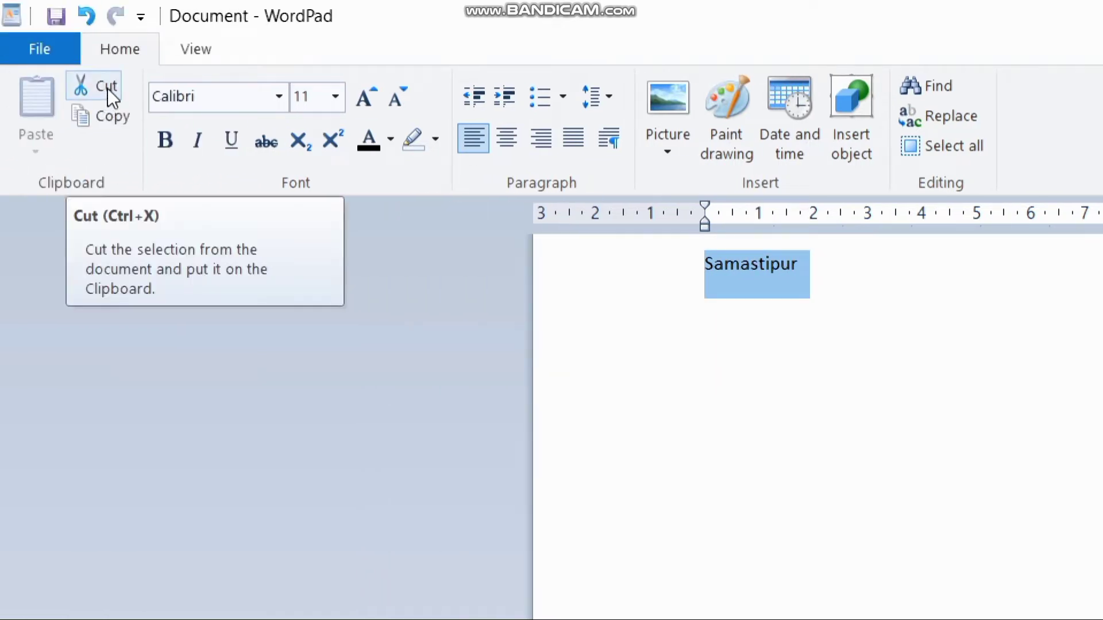
click(108, 88)
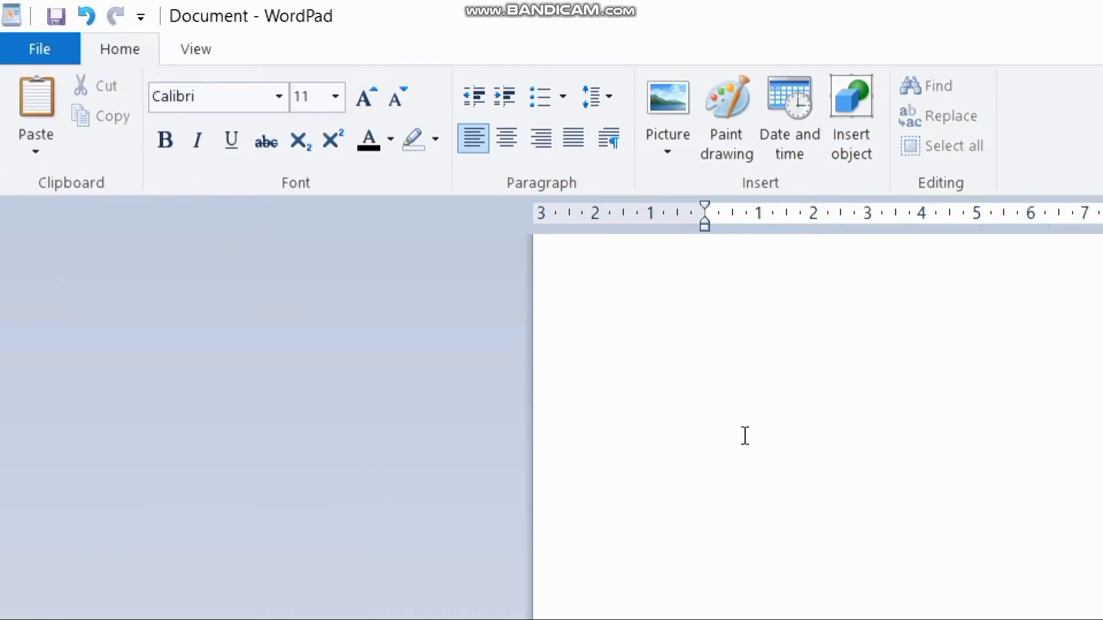
key(Return)
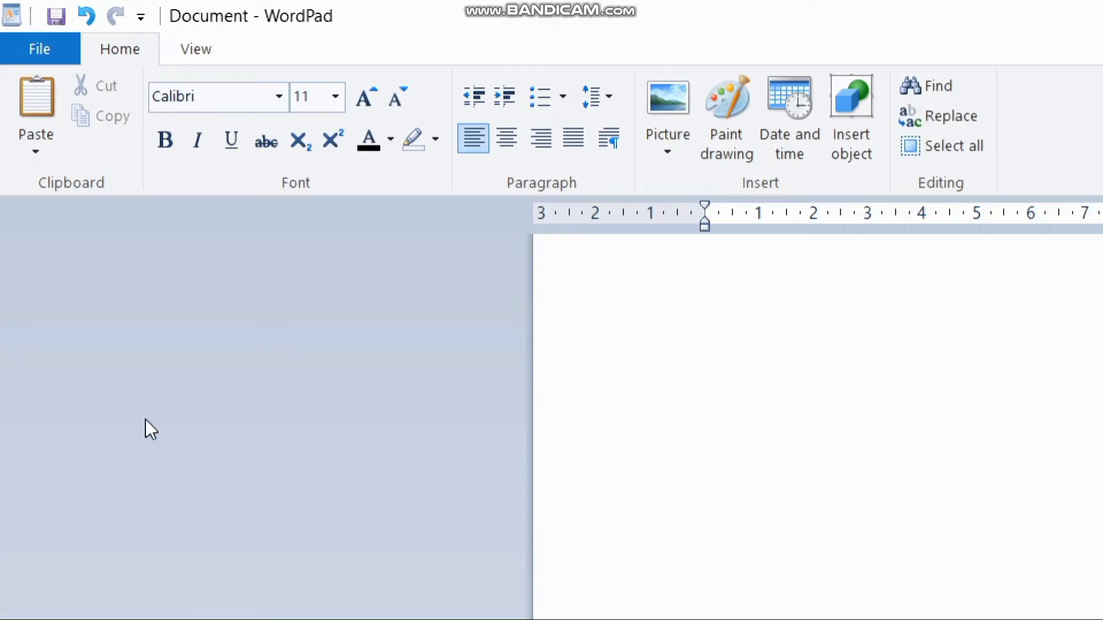
click(47, 95)
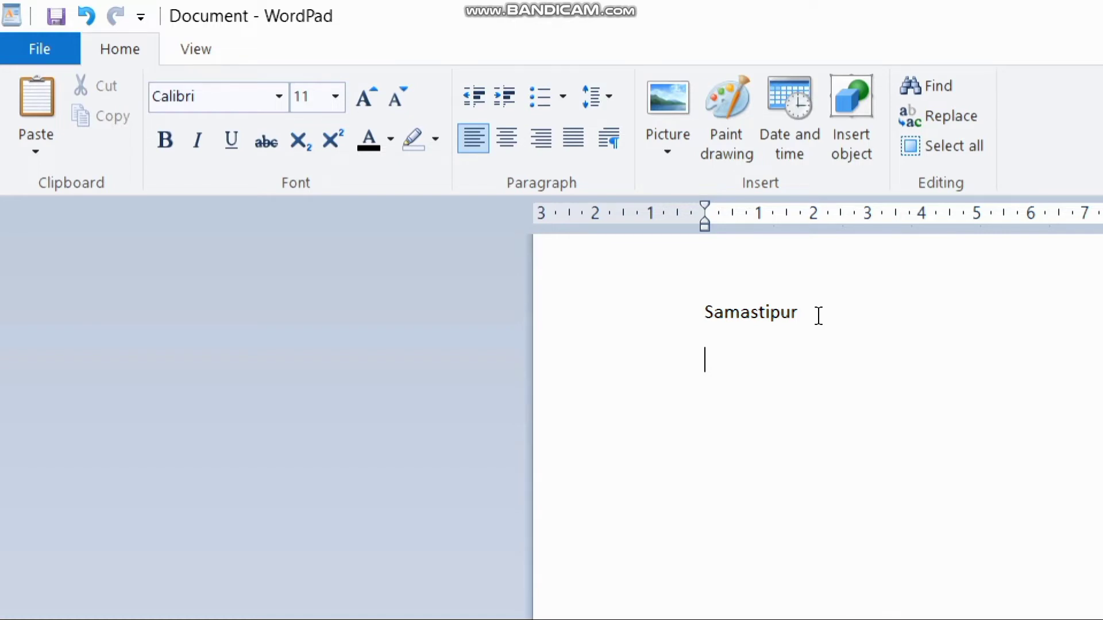
Copy the word "Samastipur" and paste the copy on the empty line below it
drag(799, 313, 705, 329)
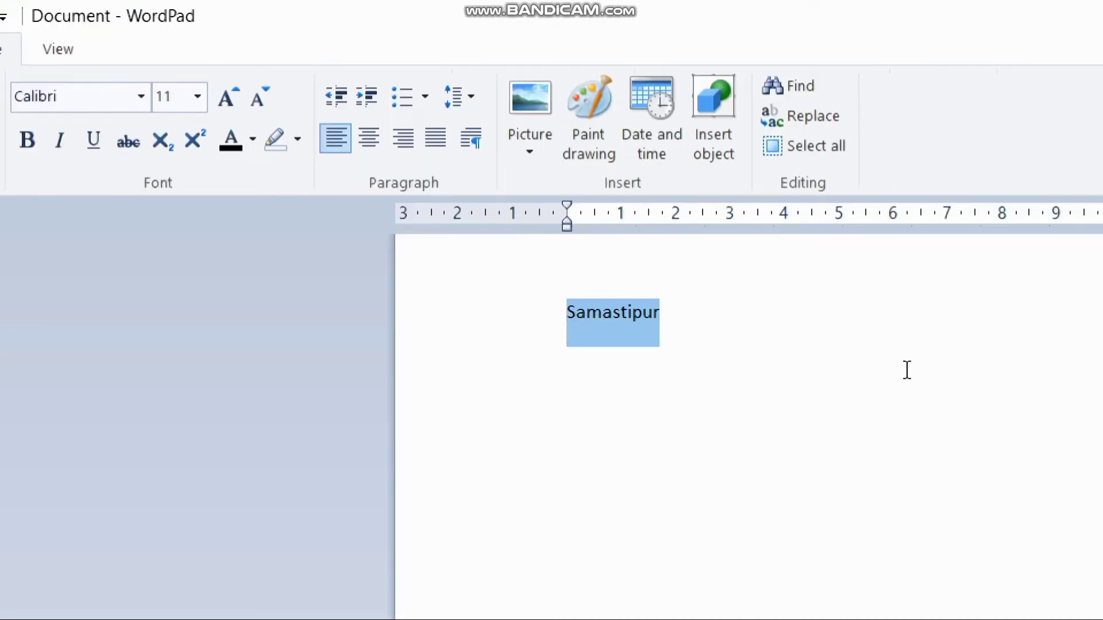
click(662, 410)
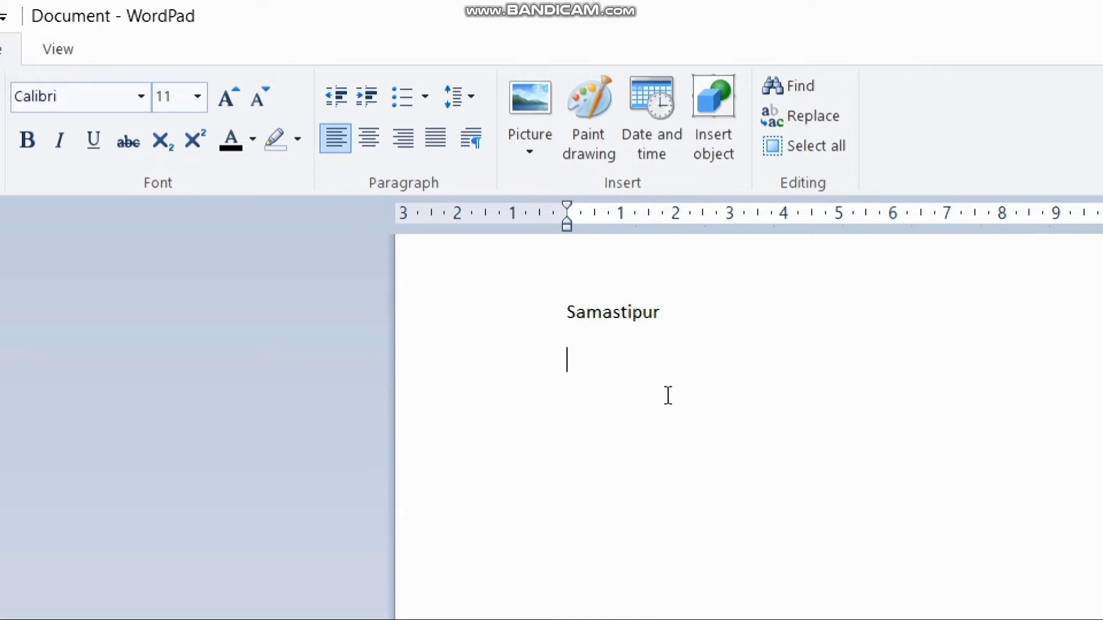
click(35, 104)
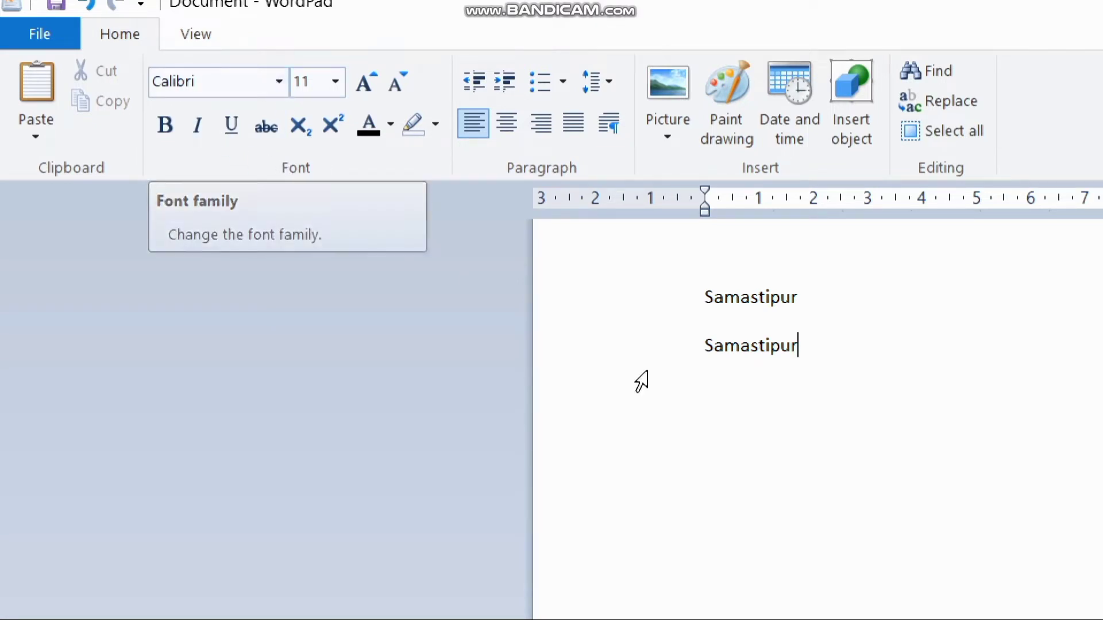
Change the font of the lower "Samastipur" to Bodoni MT Black
double_click(802, 345)
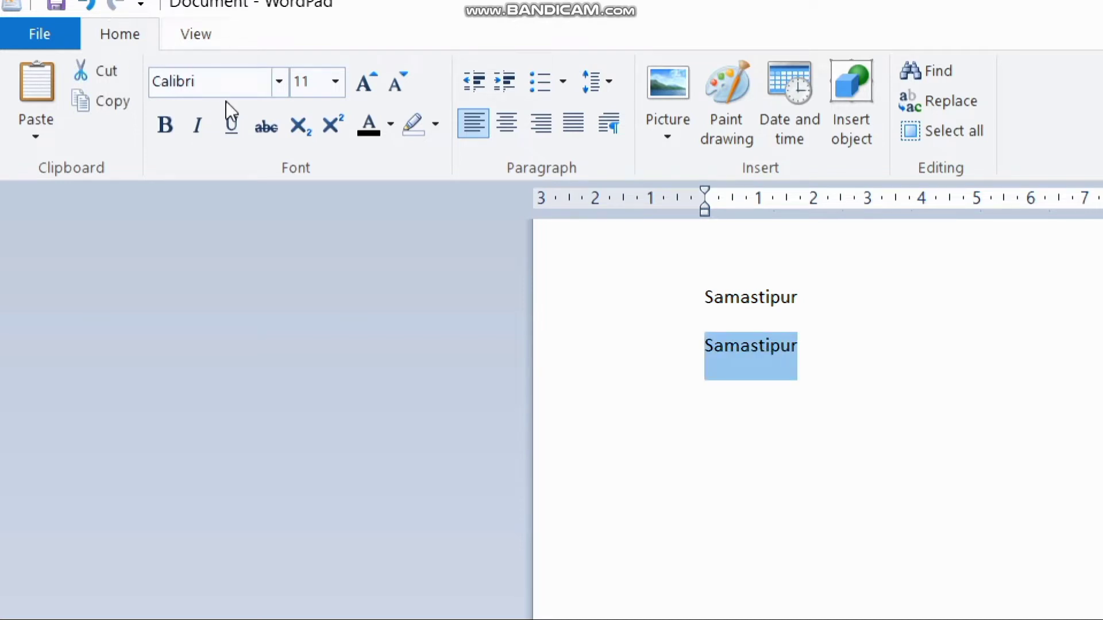
click(280, 81)
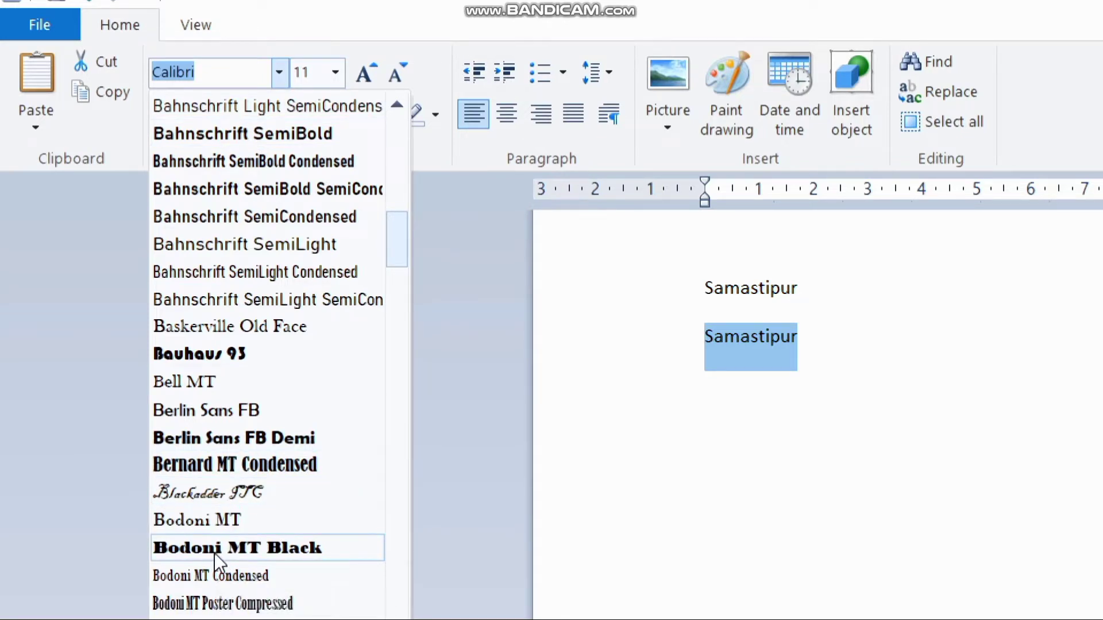
click(214, 554)
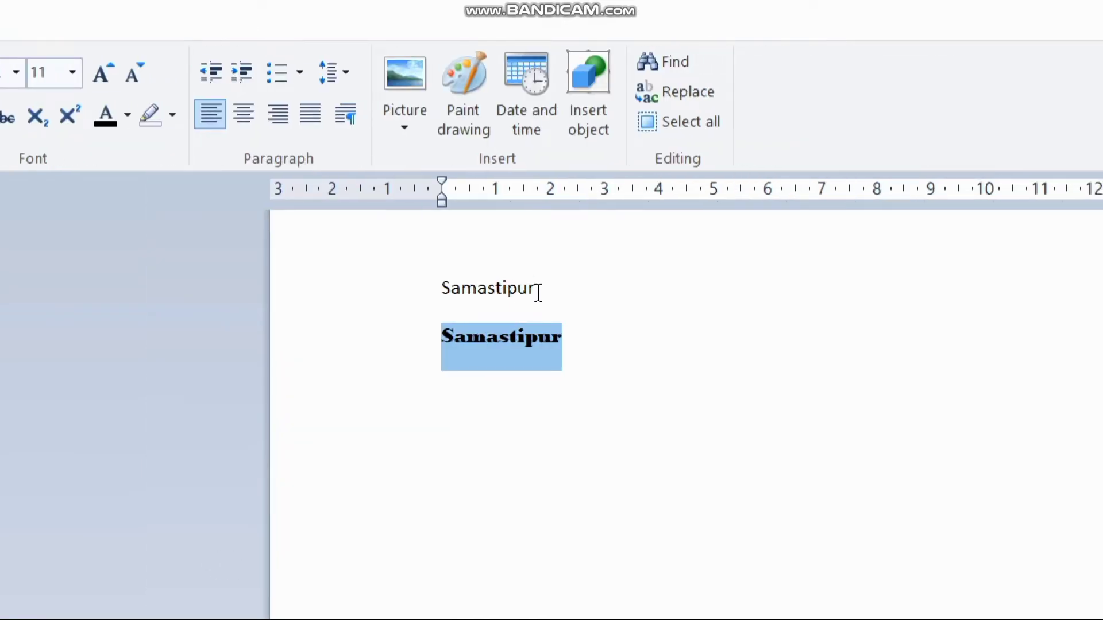
Change the font of the upper "Samastipur" to Bell MT and clear the selection
click(538, 293)
double_click(487, 287)
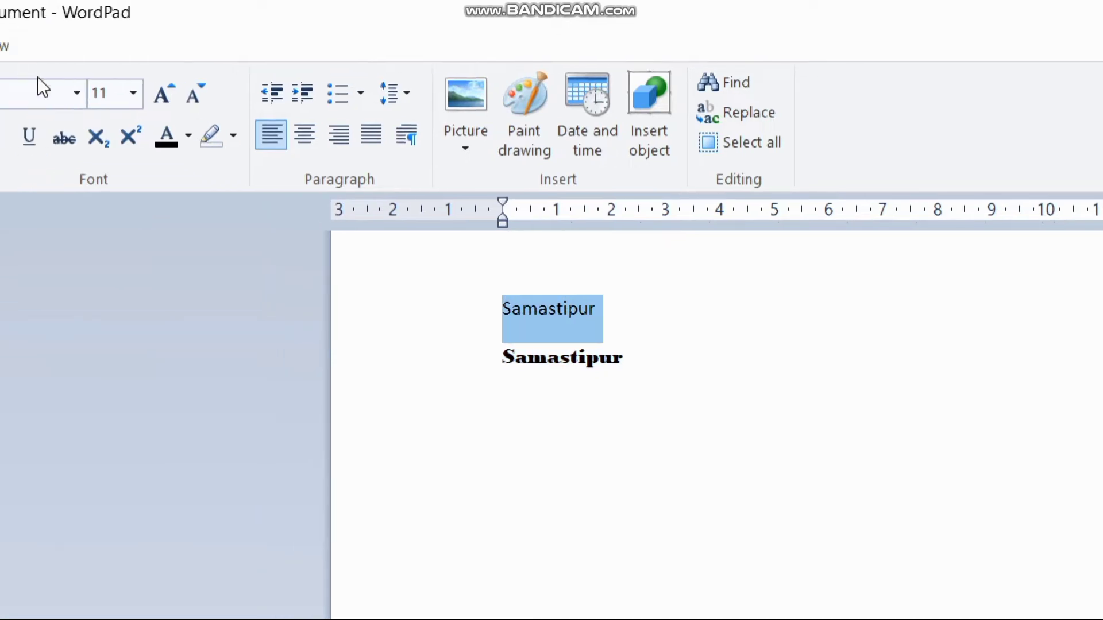
click(77, 96)
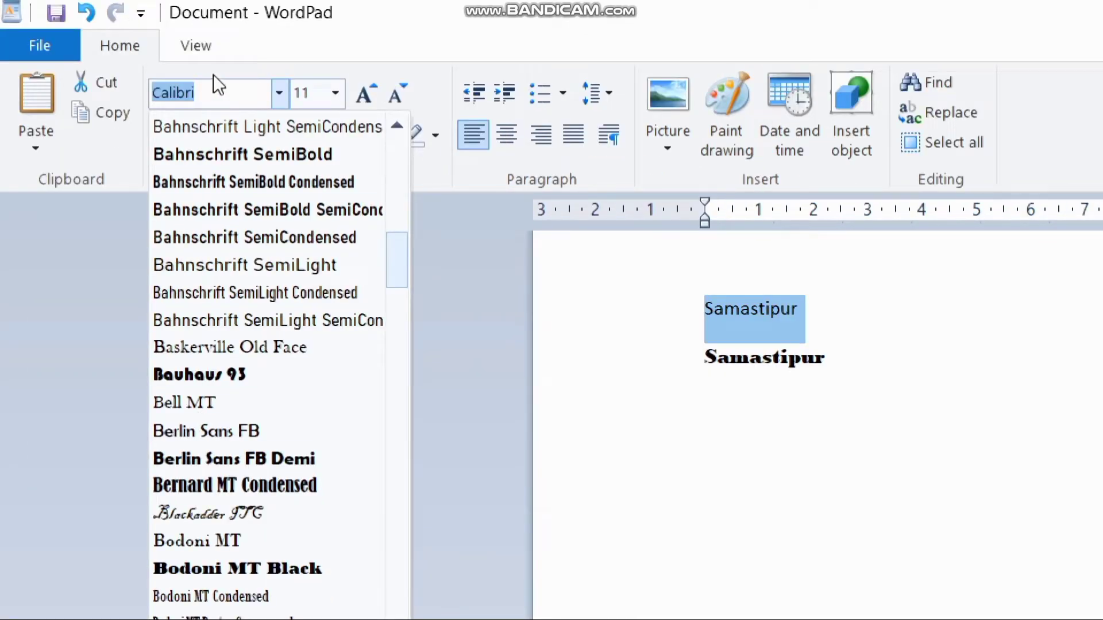
text(a)
text(rail)
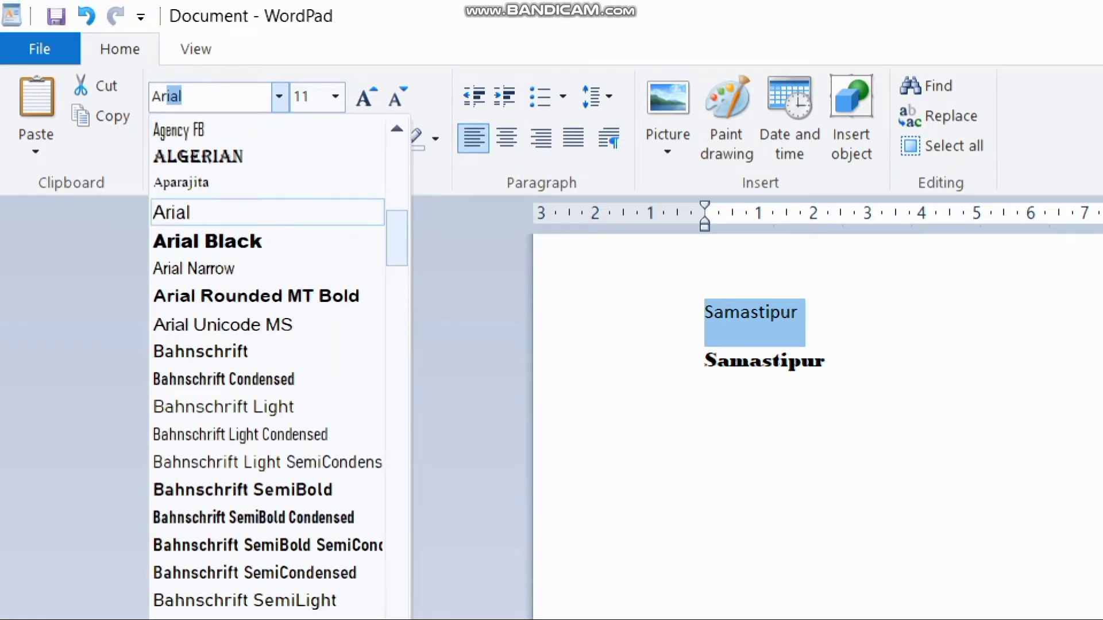
key(Escape)
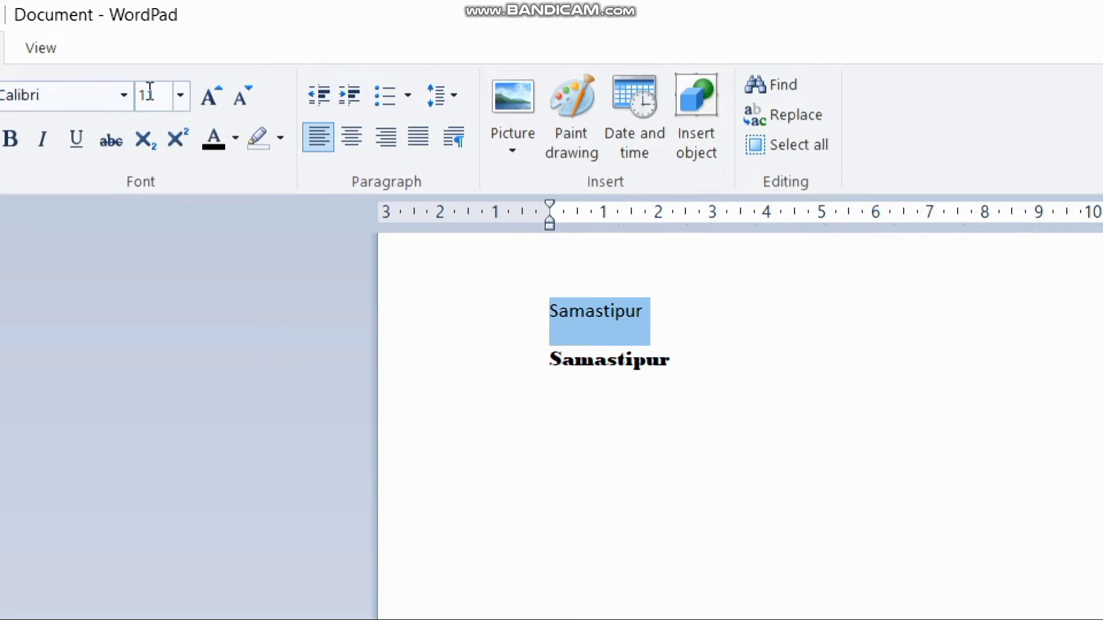
click(124, 95)
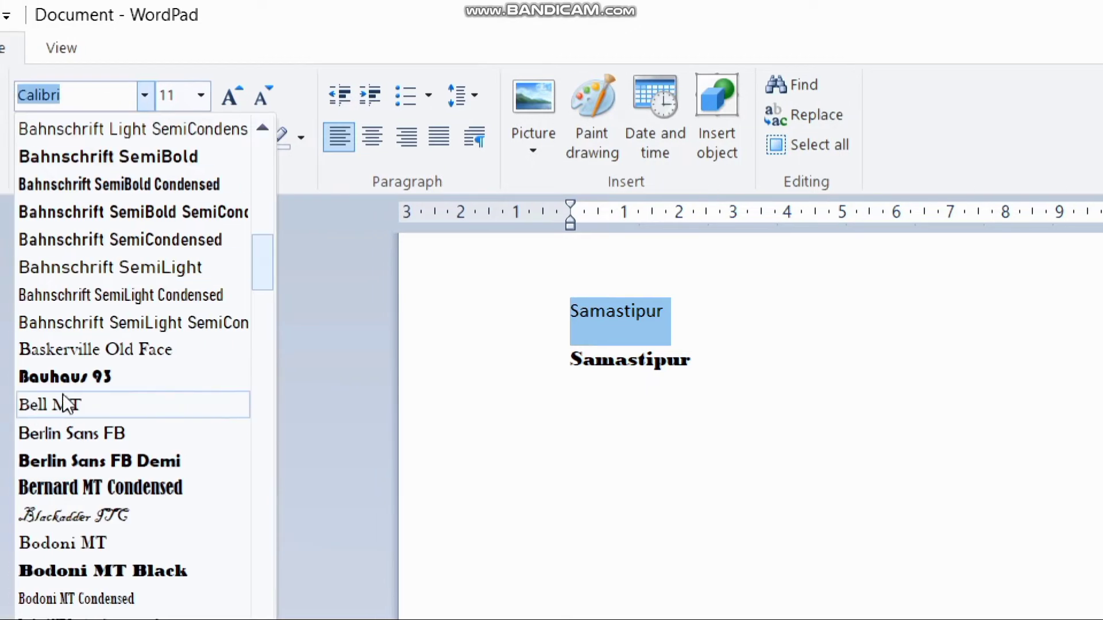
click(49, 409)
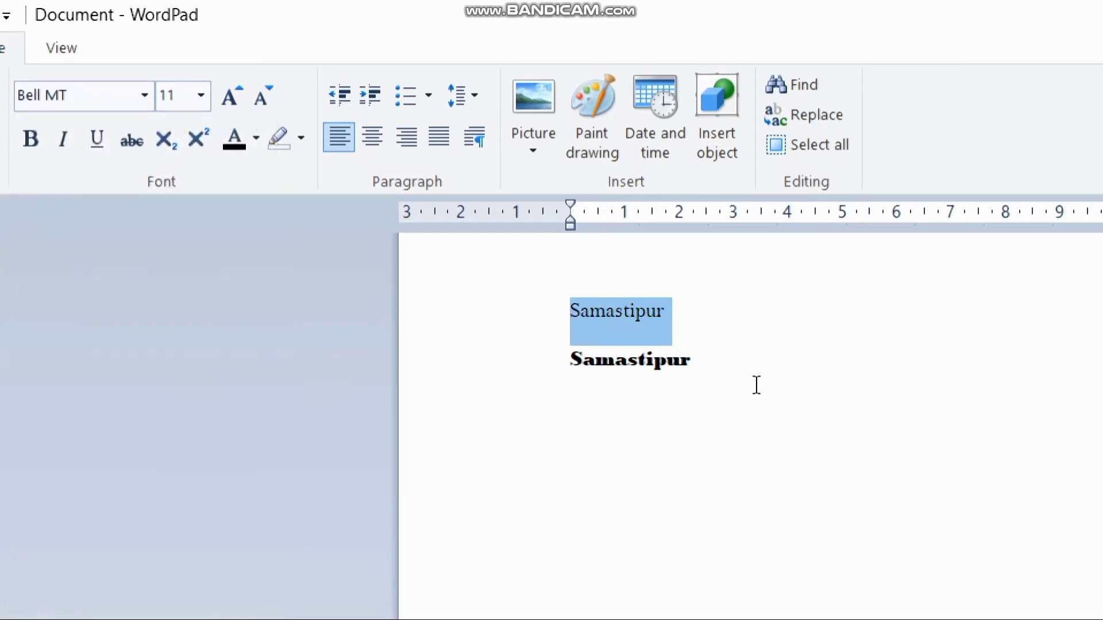
click(800, 391)
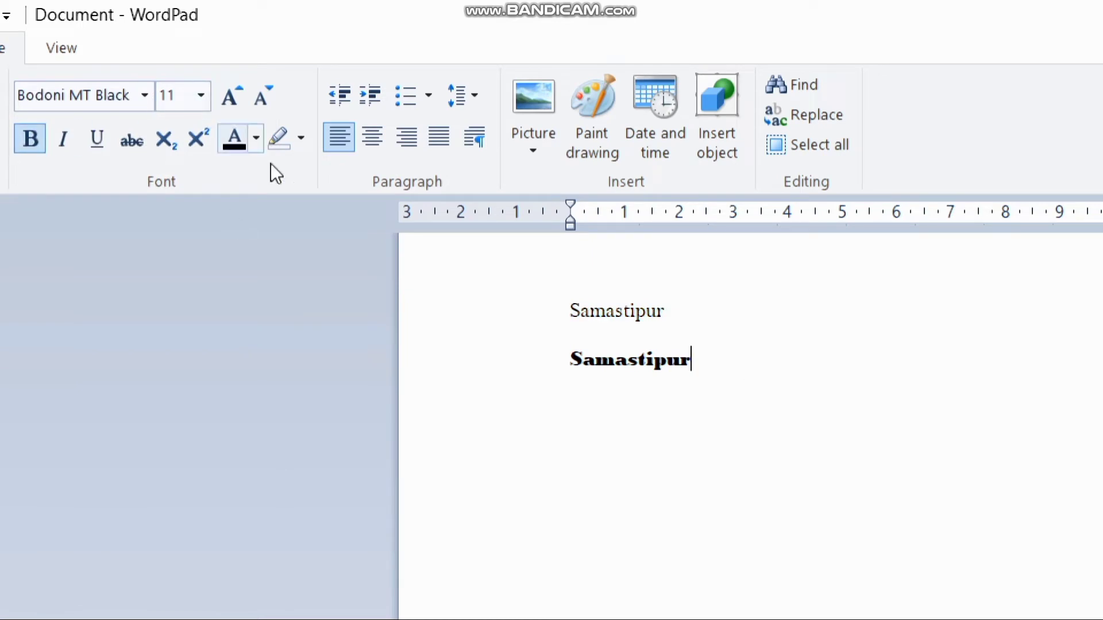
Set the font size of the upper "Samastipur" to 24
drag(676, 312, 541, 307)
click(201, 95)
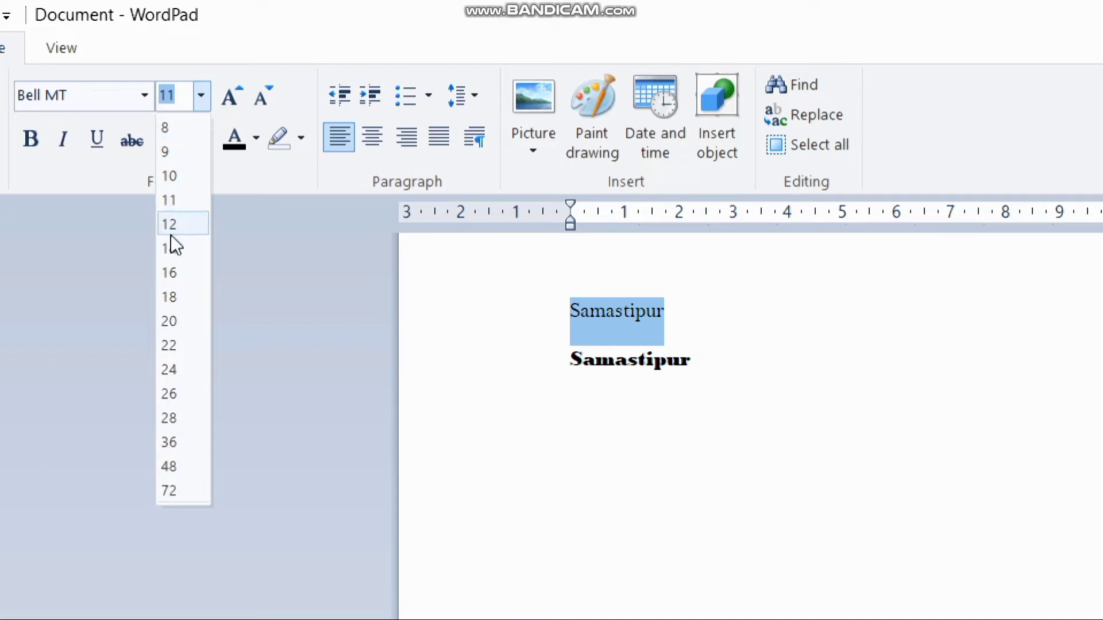
click(181, 368)
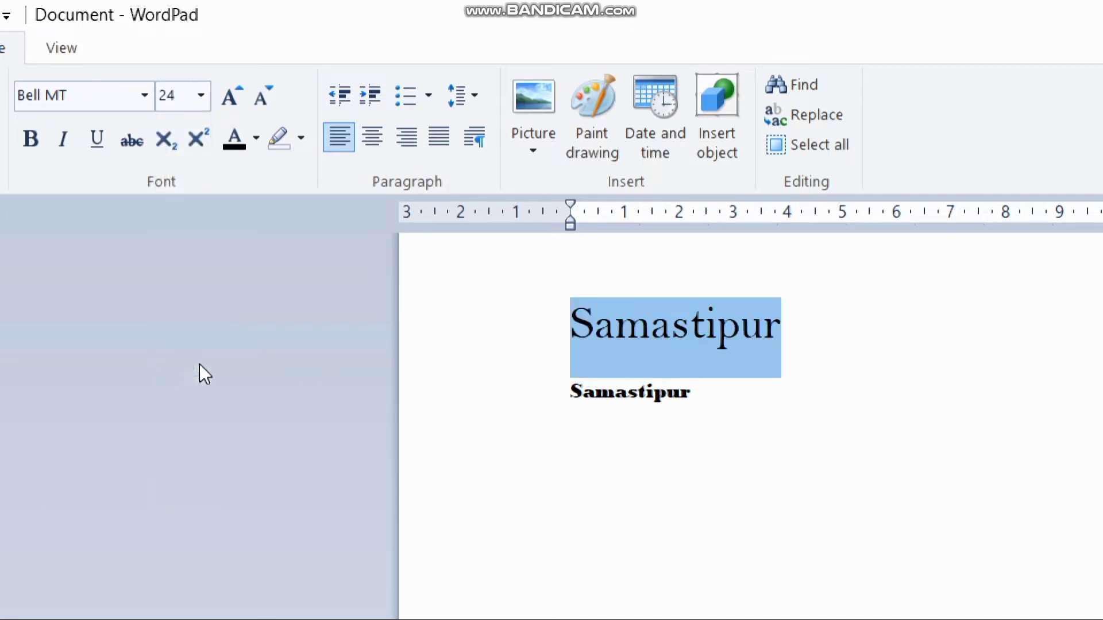
Set the font size of the upper "Samastipur" to 11 and grow it one step to 12
click(201, 96)
click(170, 202)
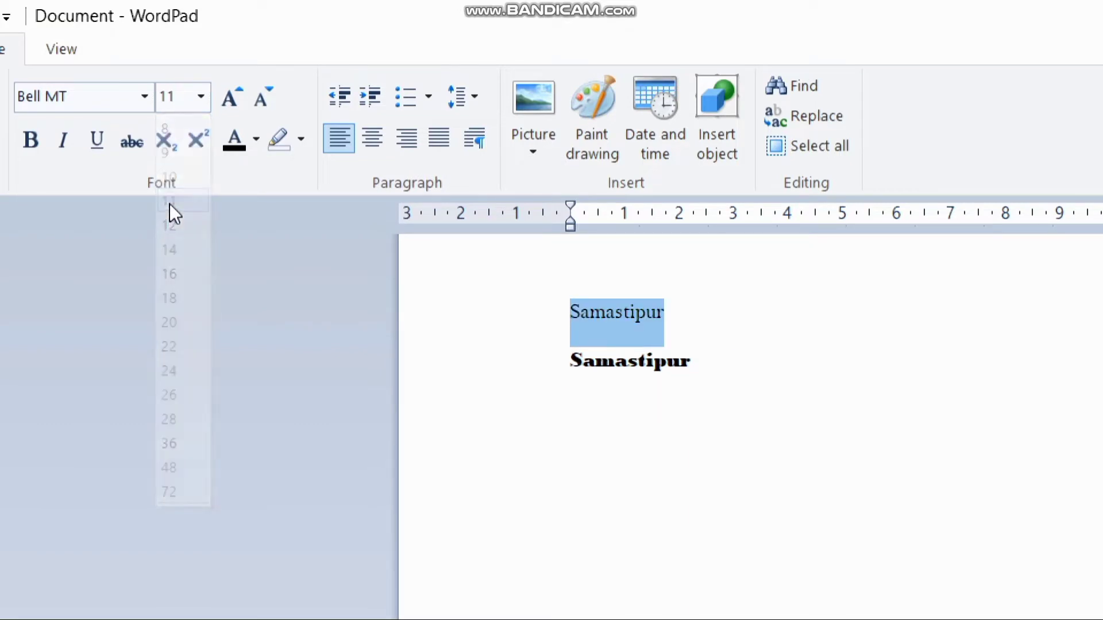
click(240, 95)
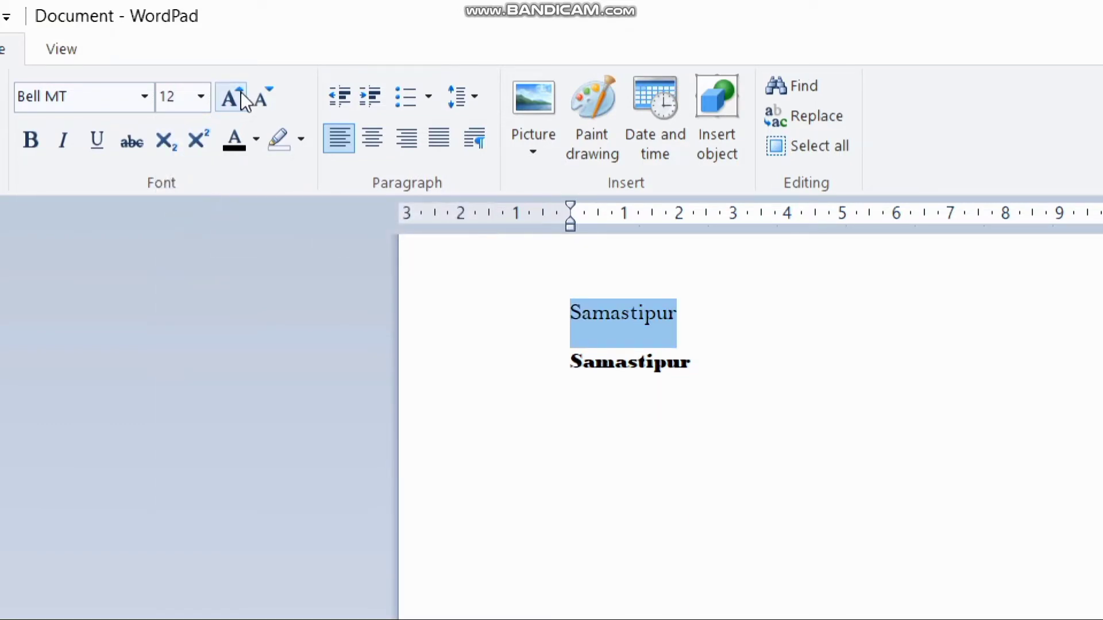
Grow the font of the upper "Samastipur" step by step to size 36
click(241, 95)
click(242, 95)
click(241, 95)
click(241, 96)
click(241, 96)
click(242, 96)
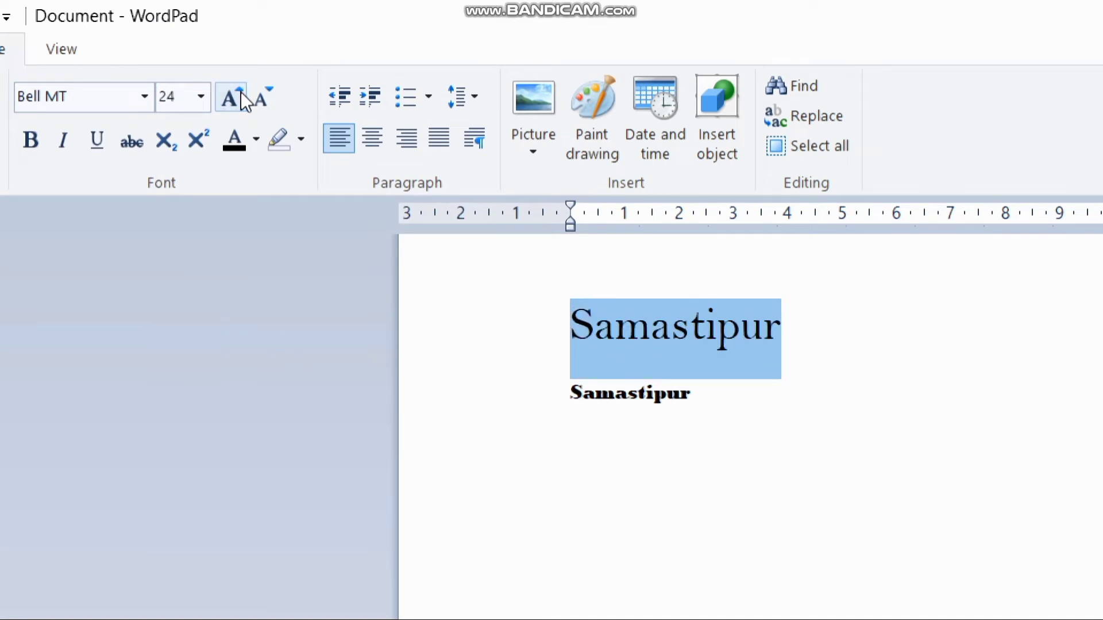
click(242, 95)
click(241, 95)
click(241, 95)
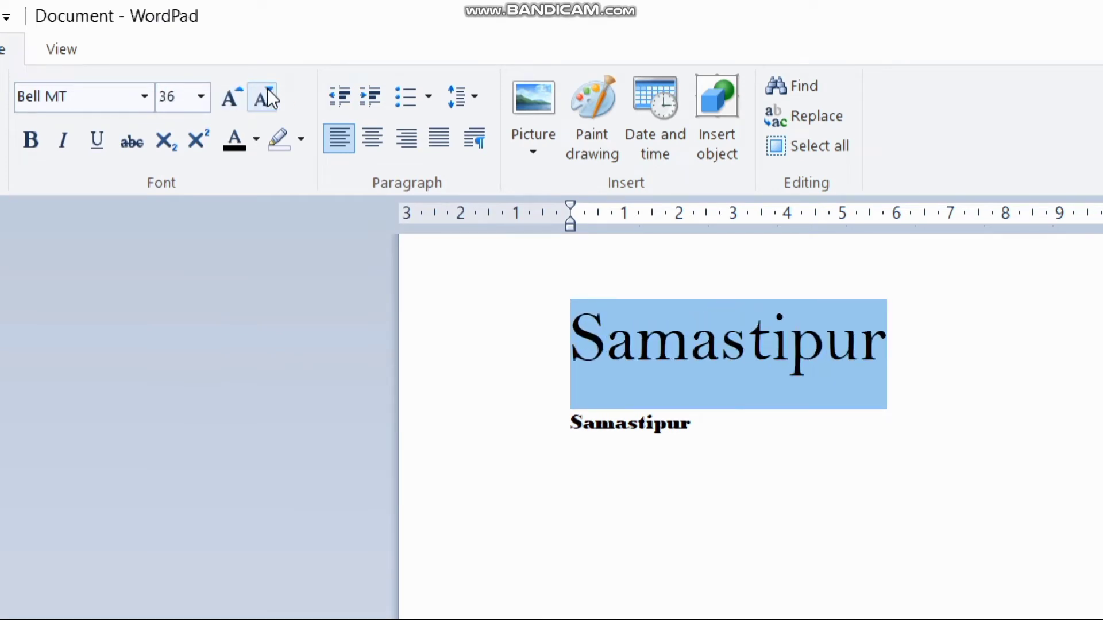
Shrink the font of the upper "Samastipur" step by step to size 18
click(267, 92)
click(267, 92)
click(267, 92)
click(267, 92)
click(268, 92)
click(268, 91)
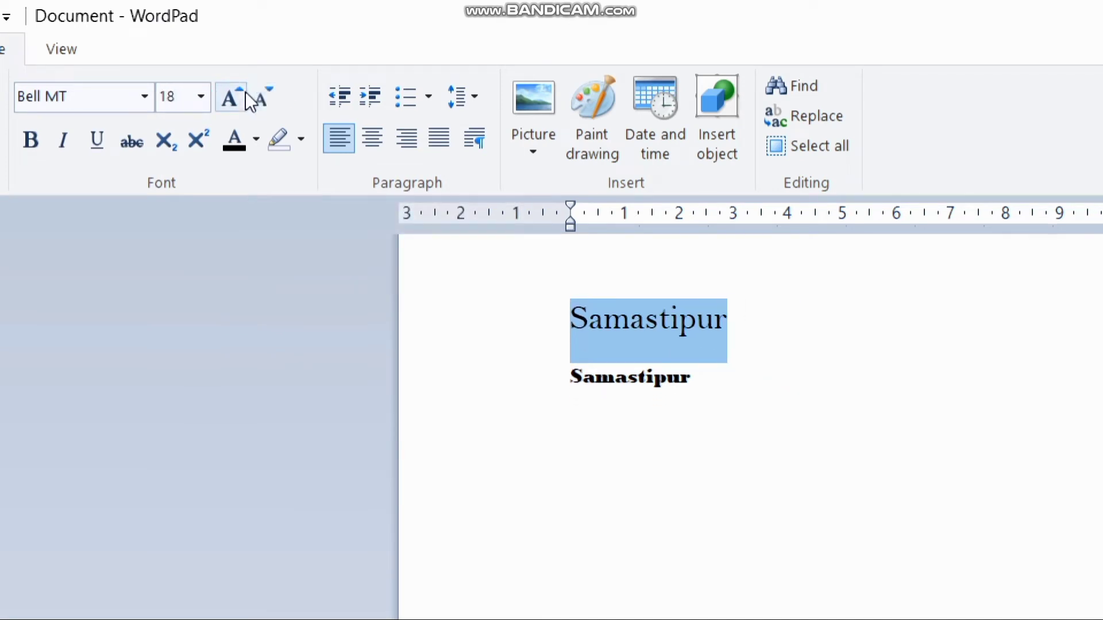
Grow the upper "Samastipur" back up to font size 36 in steps
click(241, 95)
click(241, 95)
click(241, 95)
click(241, 95)
click(241, 95)
click(241, 95)
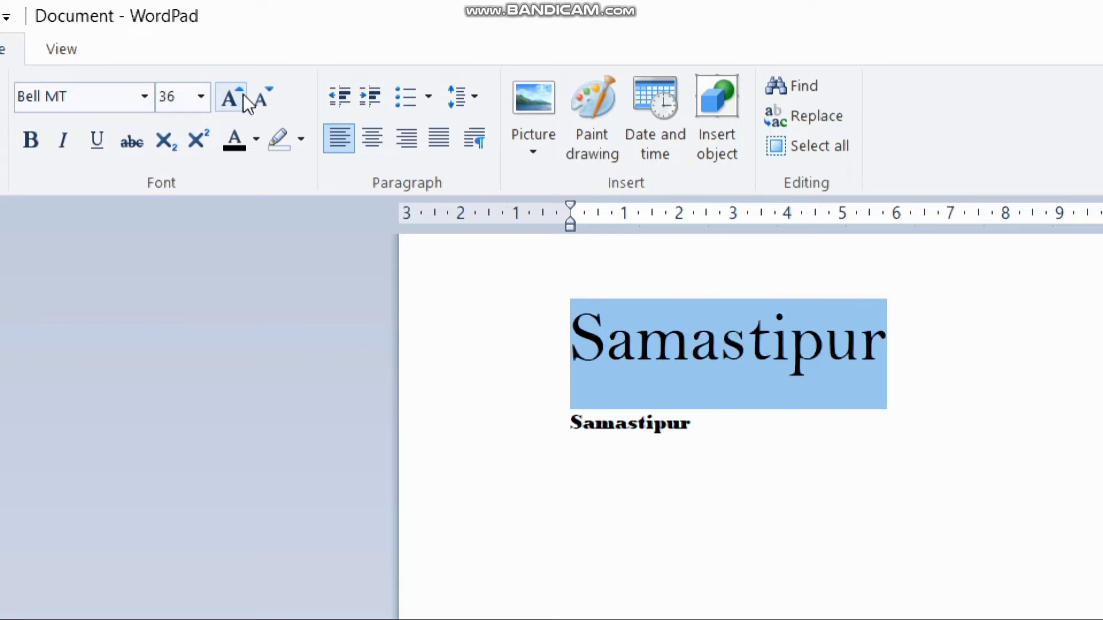
Shrink the font of the upper "Samastipur" step by step to size 16
click(273, 91)
click(273, 91)
click(274, 91)
click(273, 91)
click(272, 91)
click(271, 90)
click(272, 91)
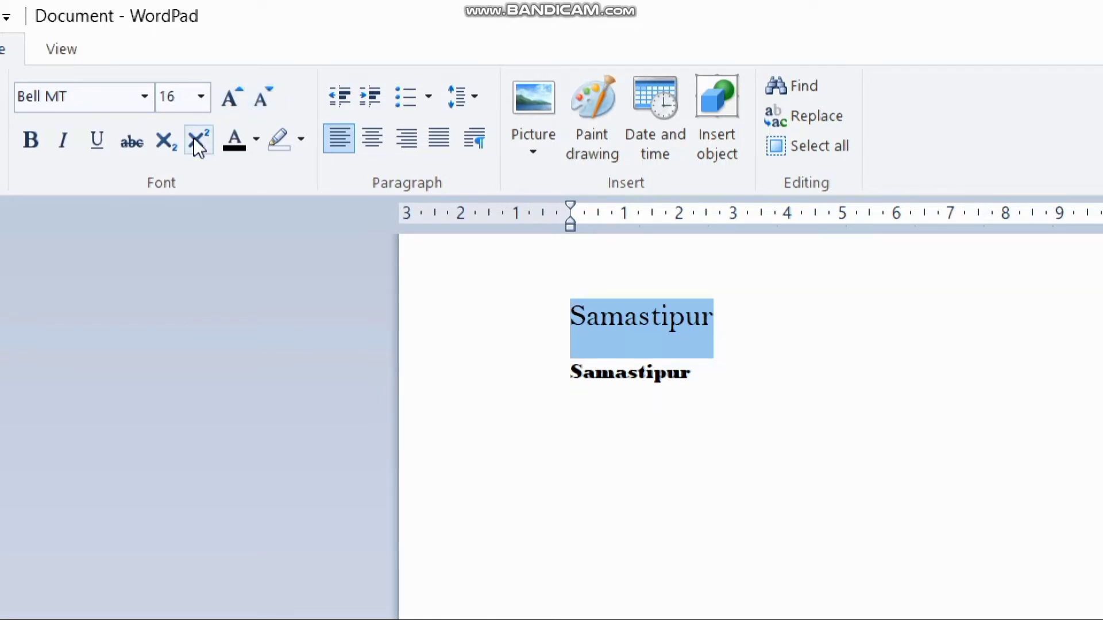
Try bold, italic with underline, and strikethrough in turn on the upper "Samastipur", removing each style before the following one
click(48, 158)
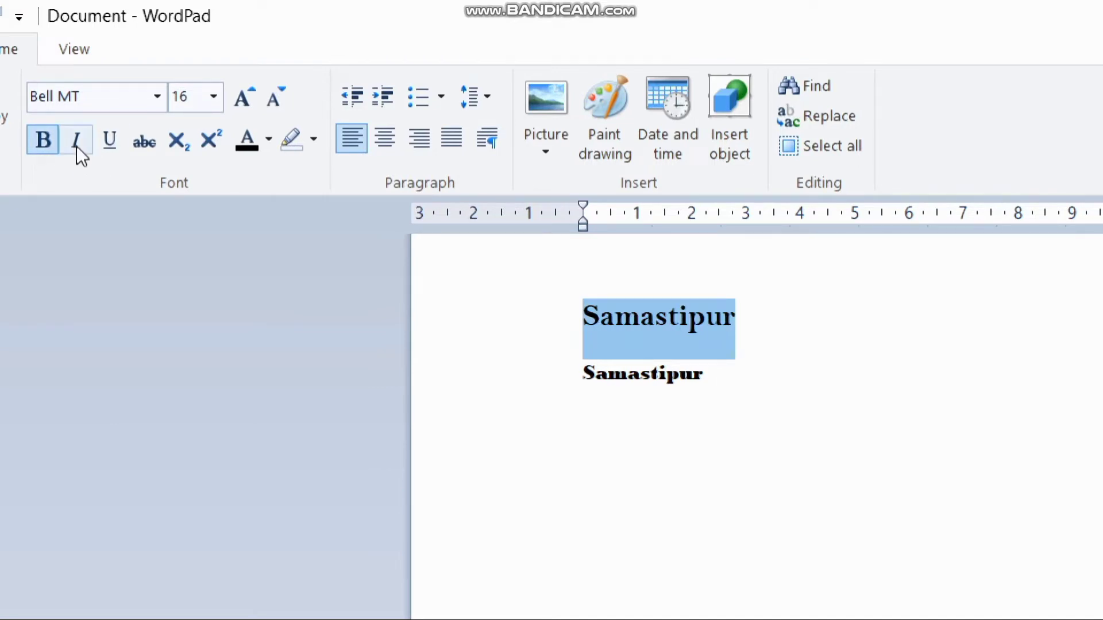
click(40, 147)
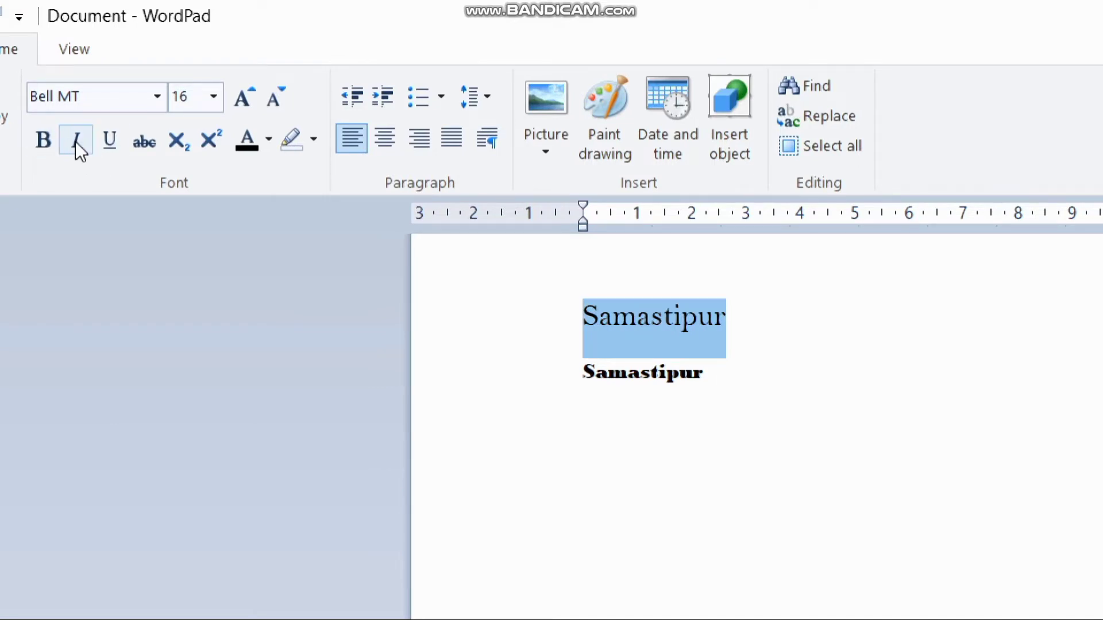
click(80, 150)
click(110, 149)
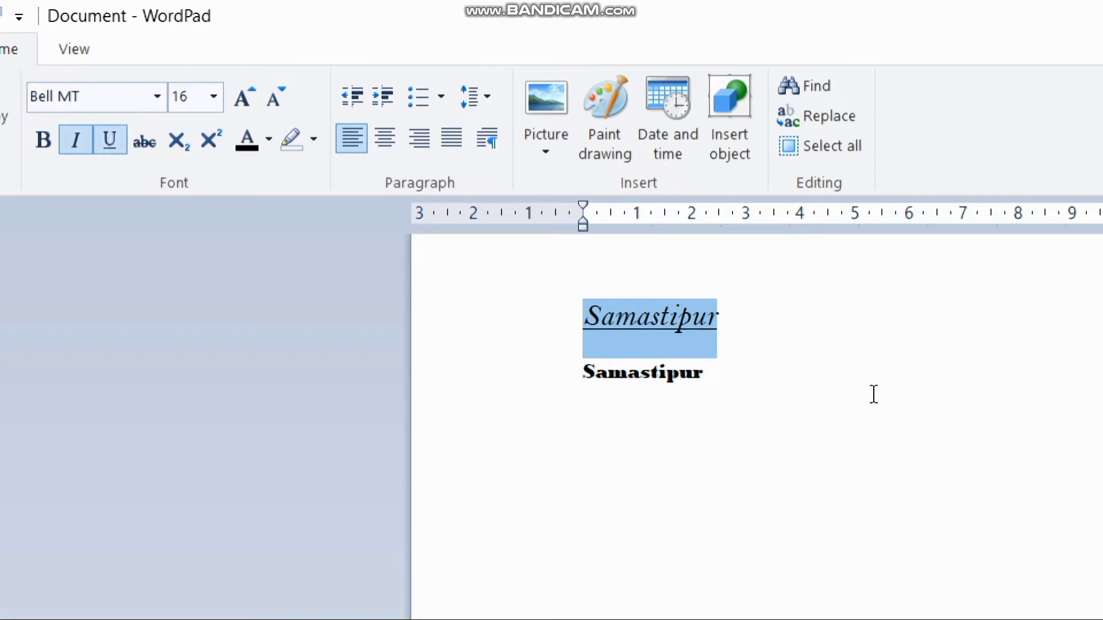
click(107, 142)
click(78, 142)
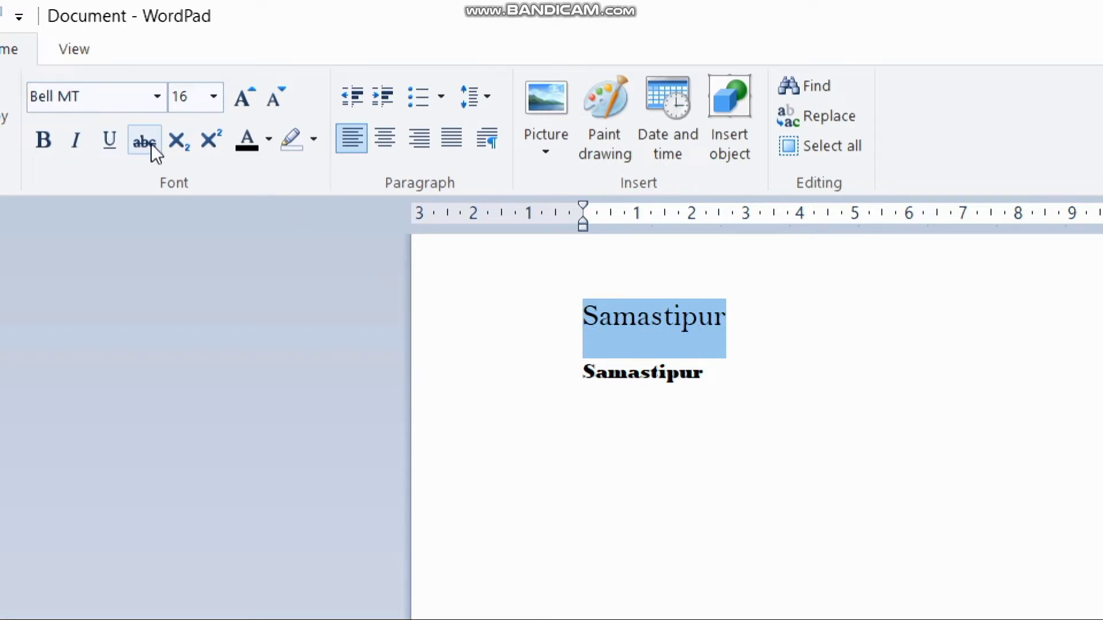
click(150, 144)
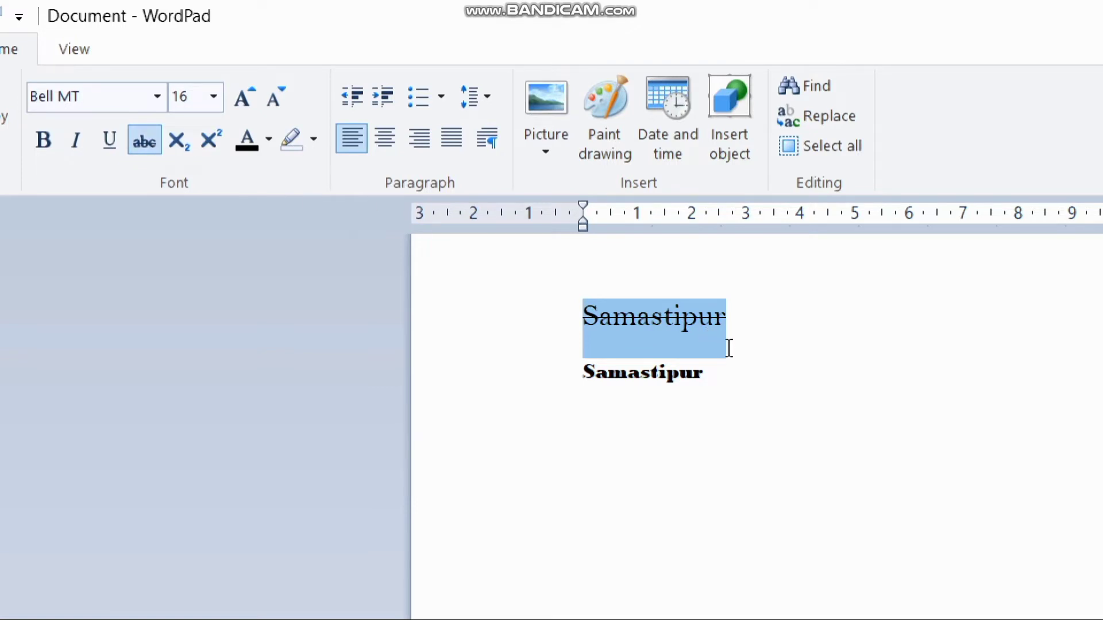
Delete the upper "Samastipur" and all remaining text in the document
key(Delete)
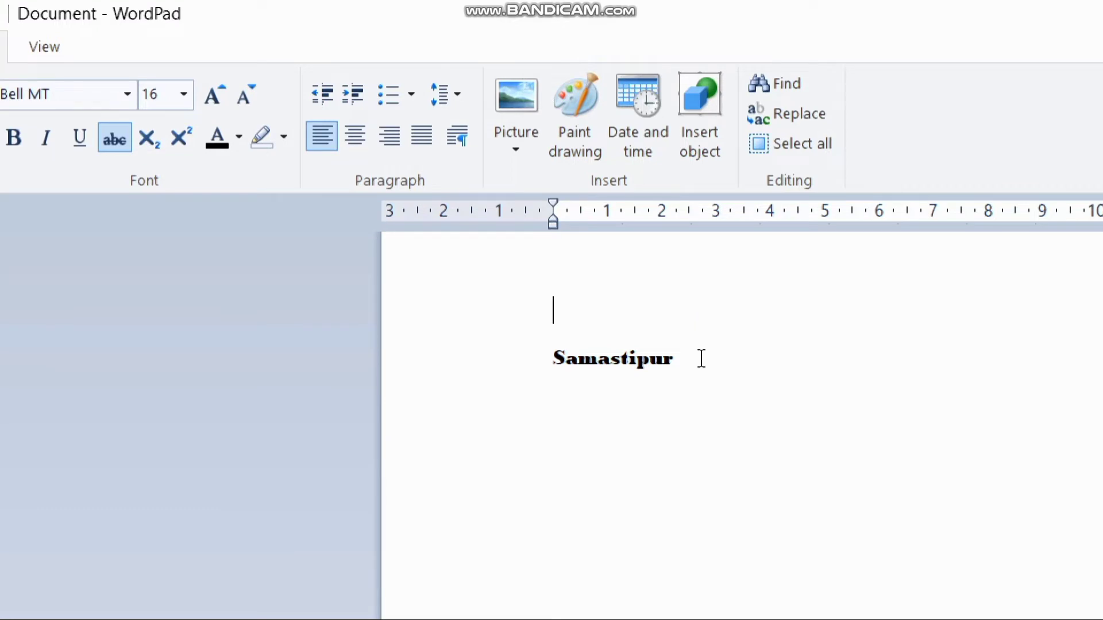
key(ctrl+a)
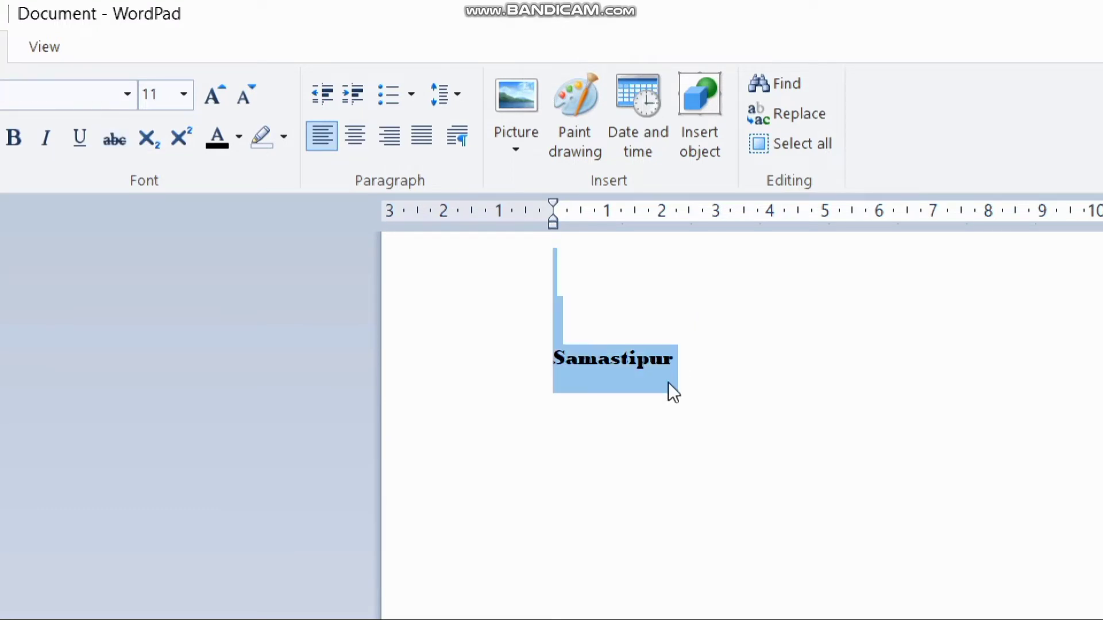
key(Delete)
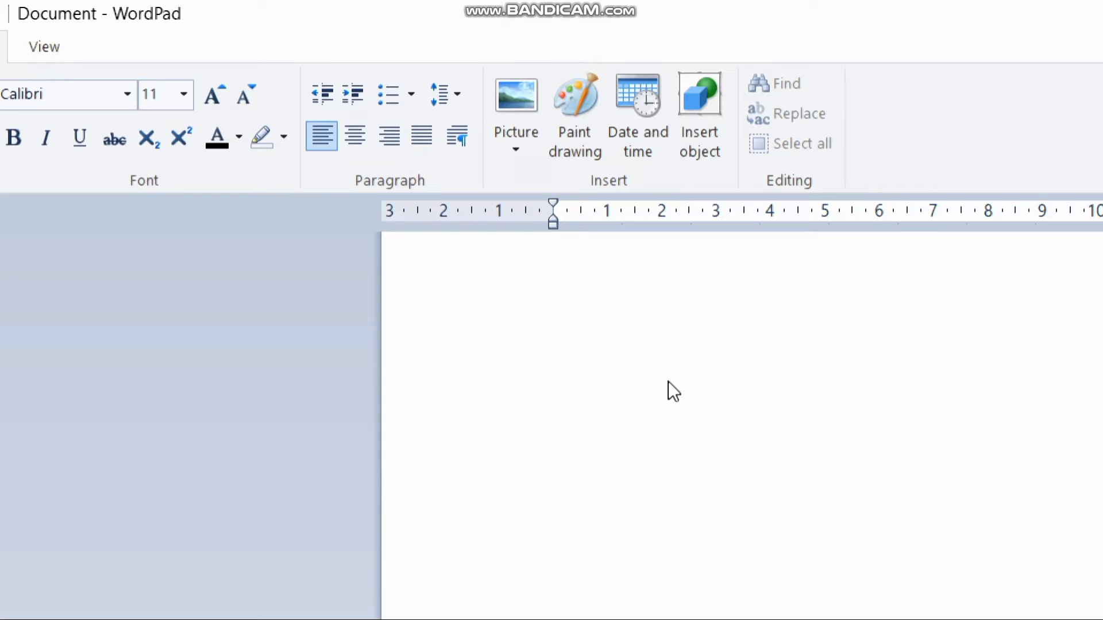
Enter the formula H2SO4 and format its 2 as subscript
text(H2SOR)
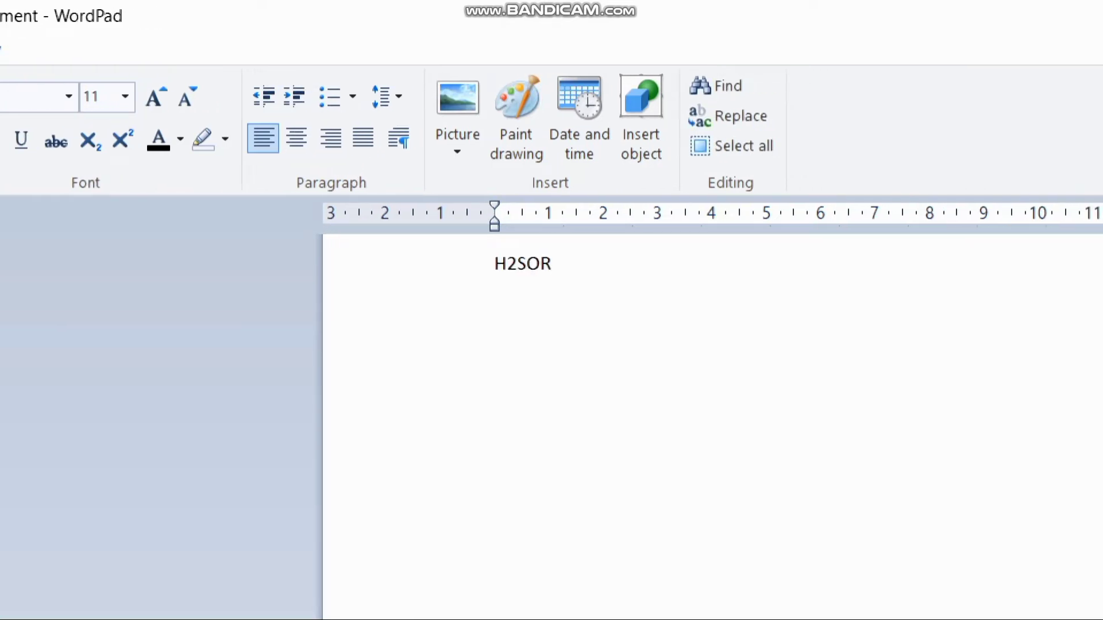
key(BackSpace)
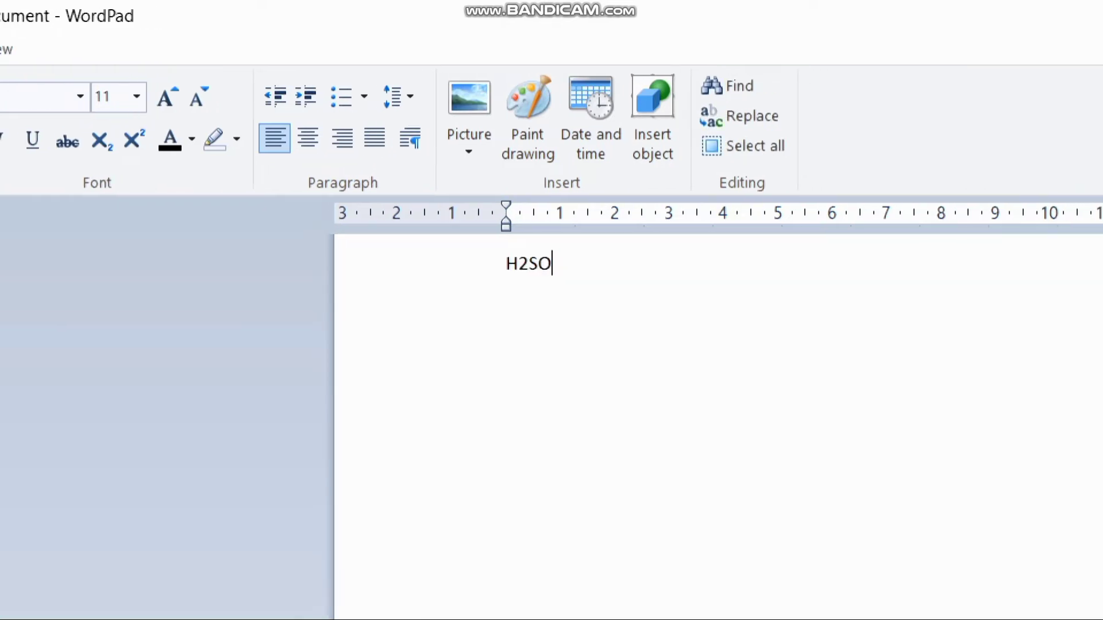
text(4)
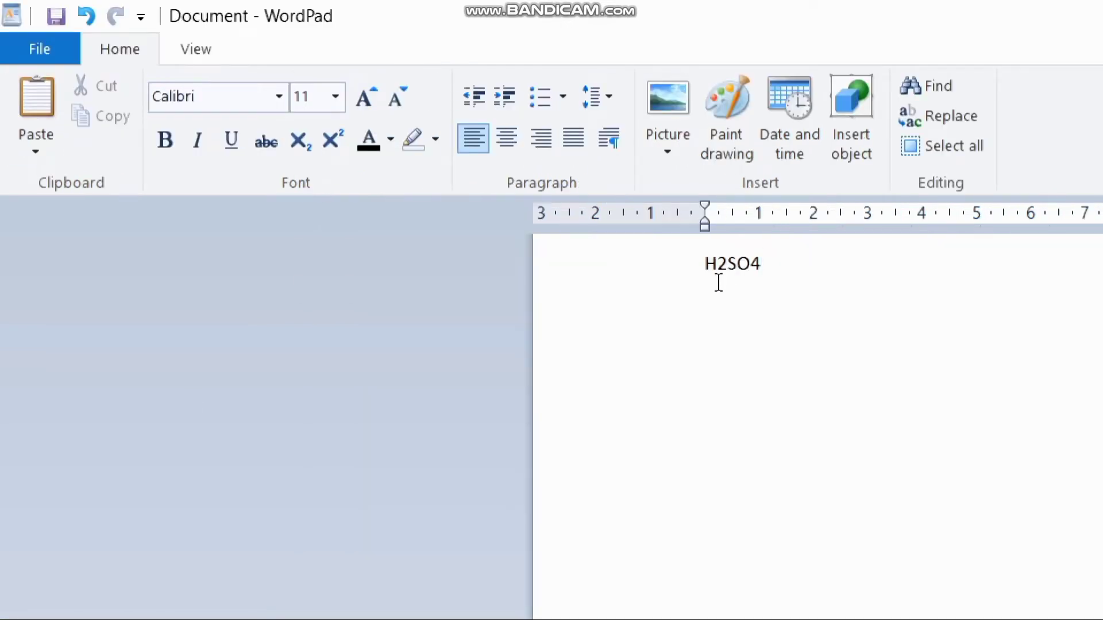
drag(727, 264, 722, 273)
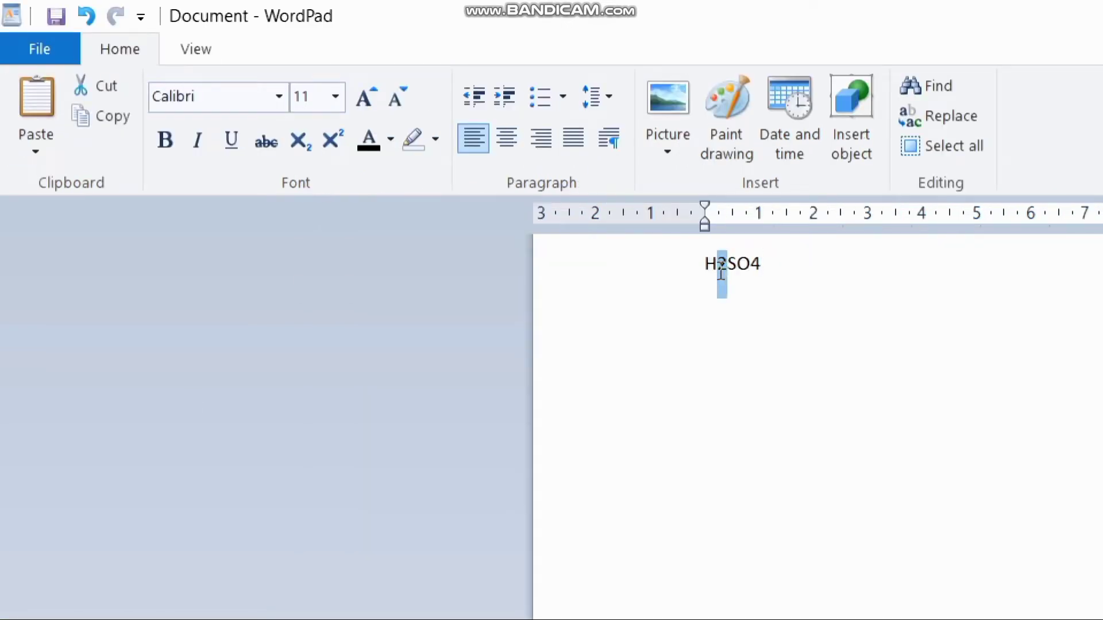
click(301, 144)
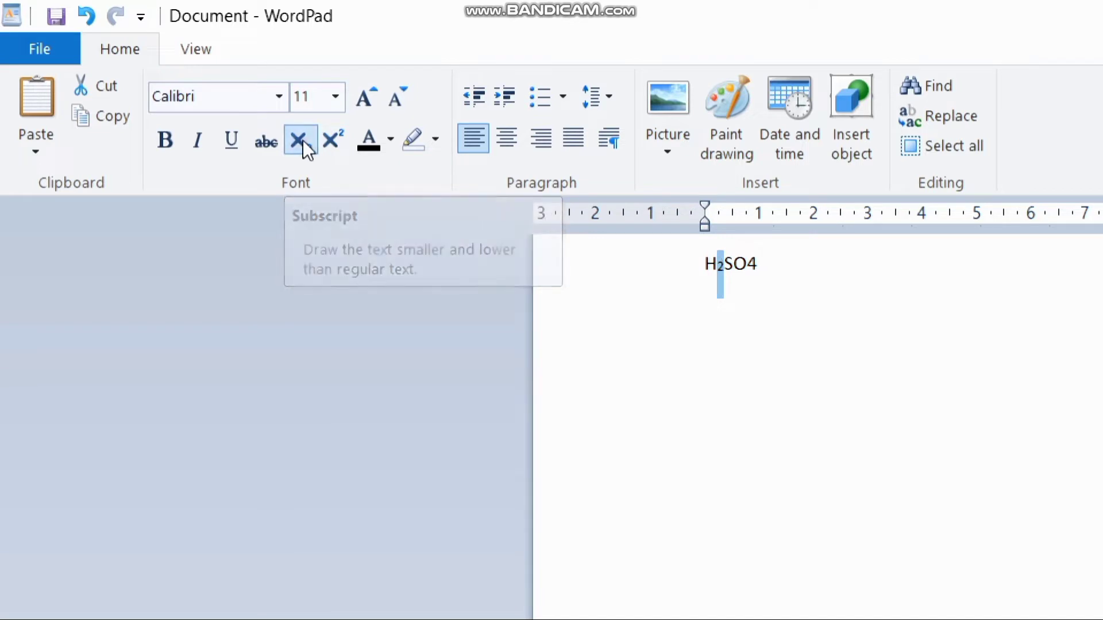
Select only the 4 at the end of the H2SO4 formula and format it as superscript
double_click(753, 263)
click(753, 263)
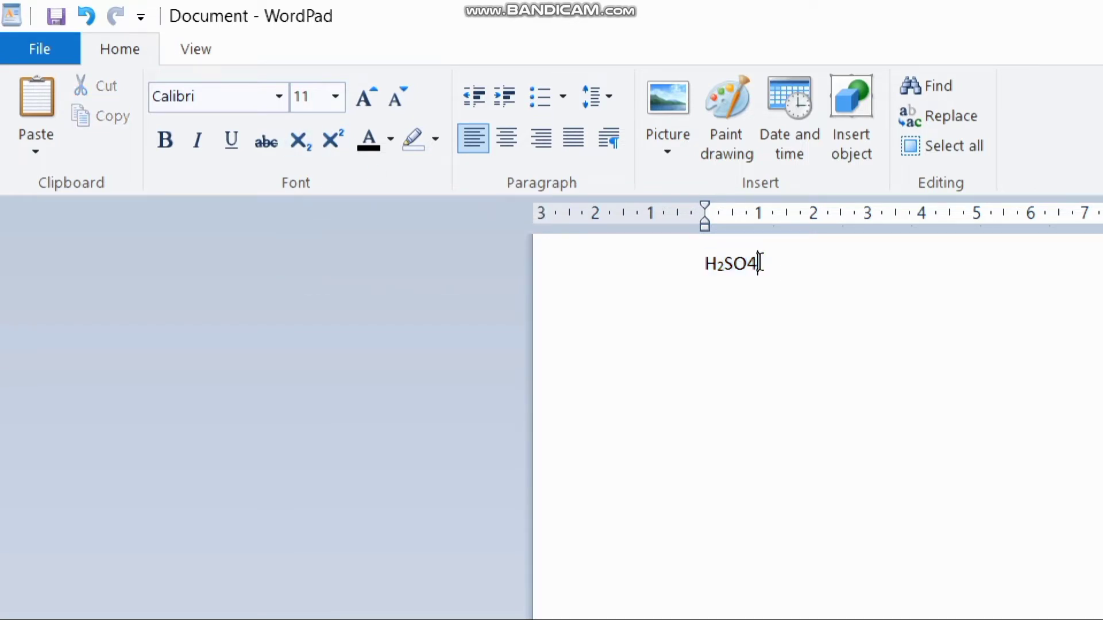
double_click(753, 264)
click(756, 266)
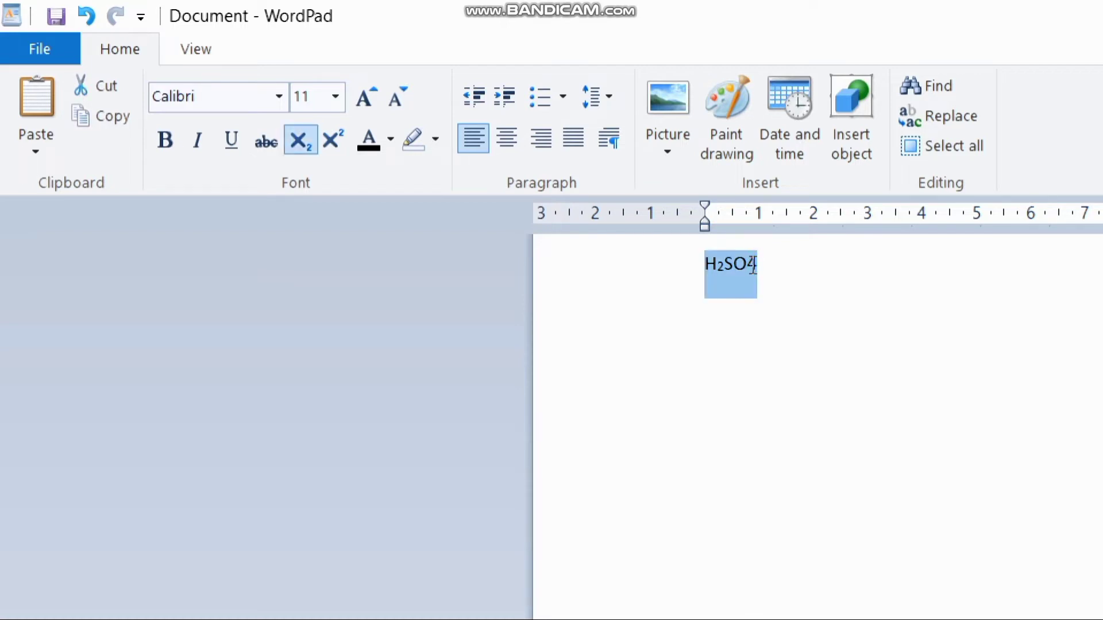
click(757, 264)
drag(752, 267, 765, 264)
click(766, 264)
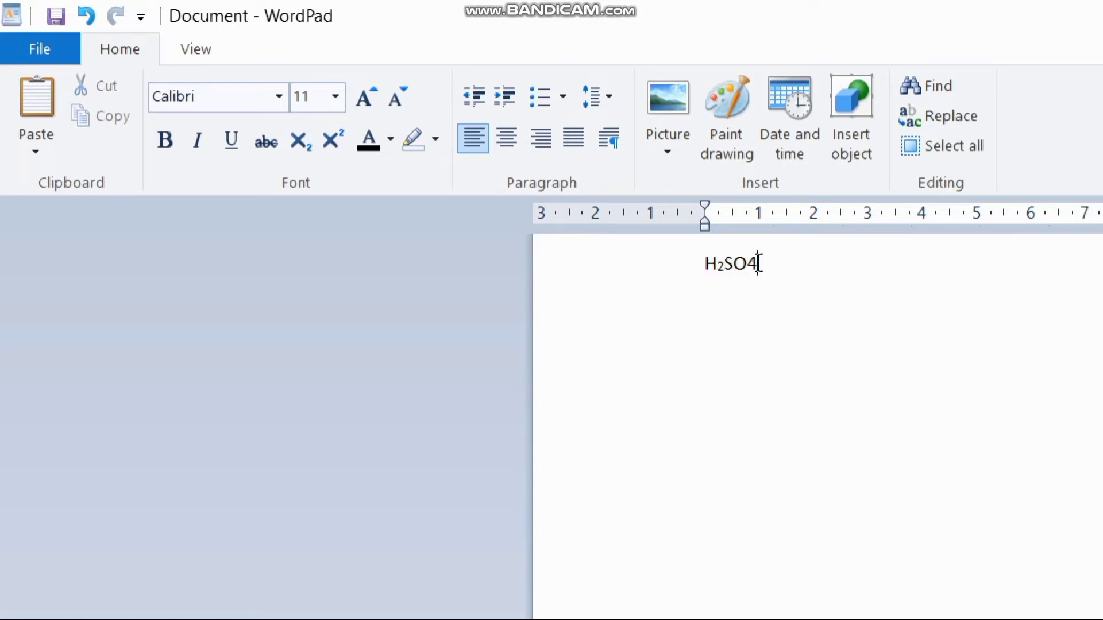
double_click(752, 265)
click(757, 264)
drag(757, 264, 747, 265)
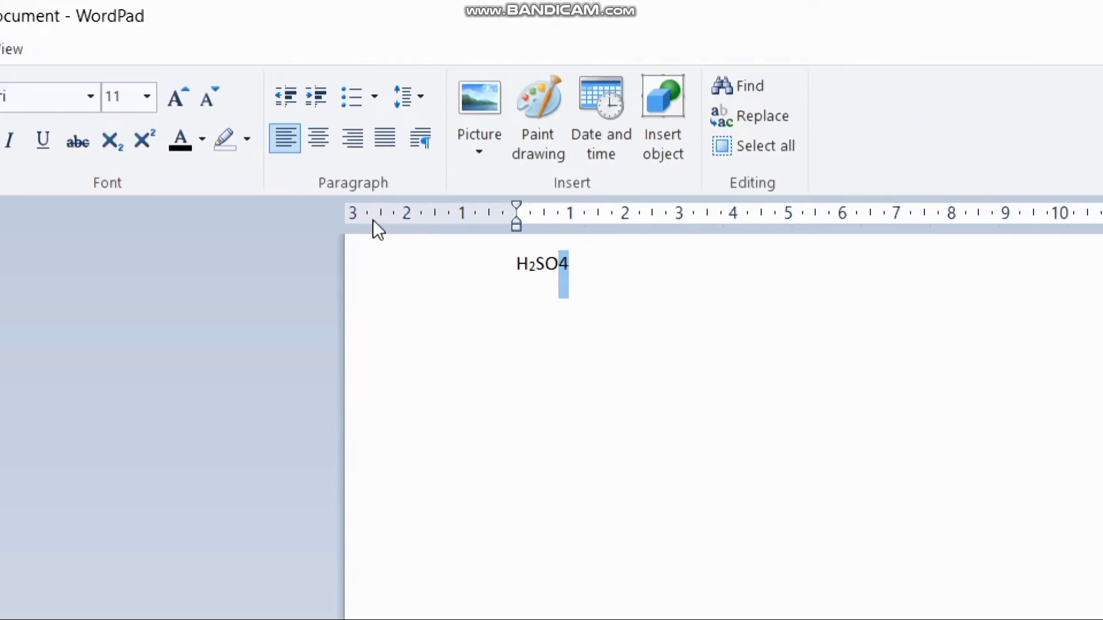
click(147, 131)
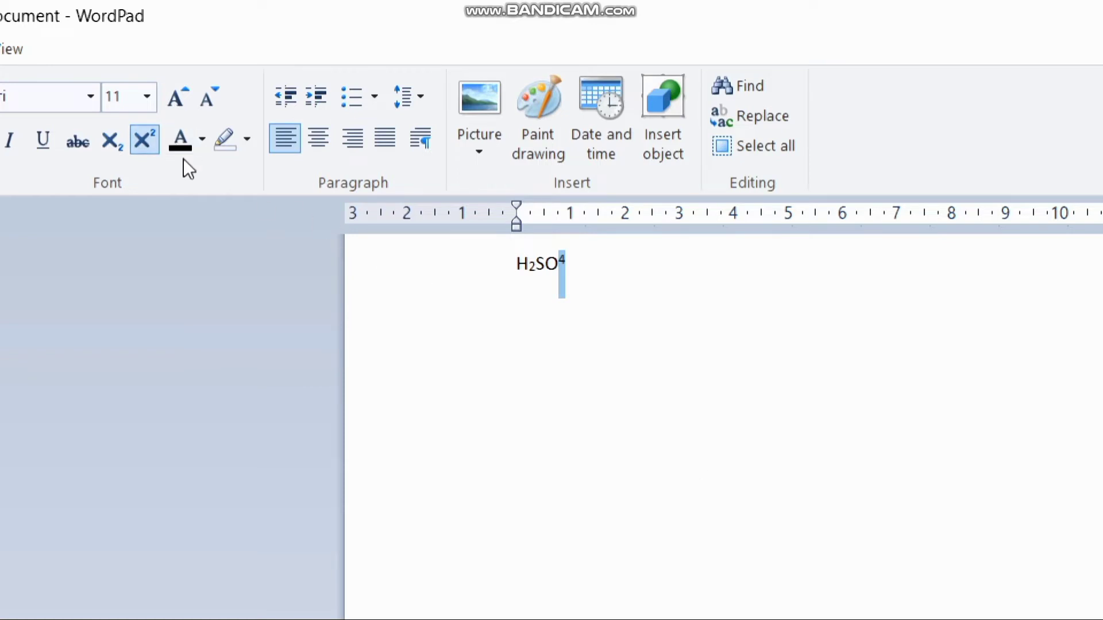
Leave the font color unchanged and delete the whole H2SO4 formula from the document
click(204, 139)
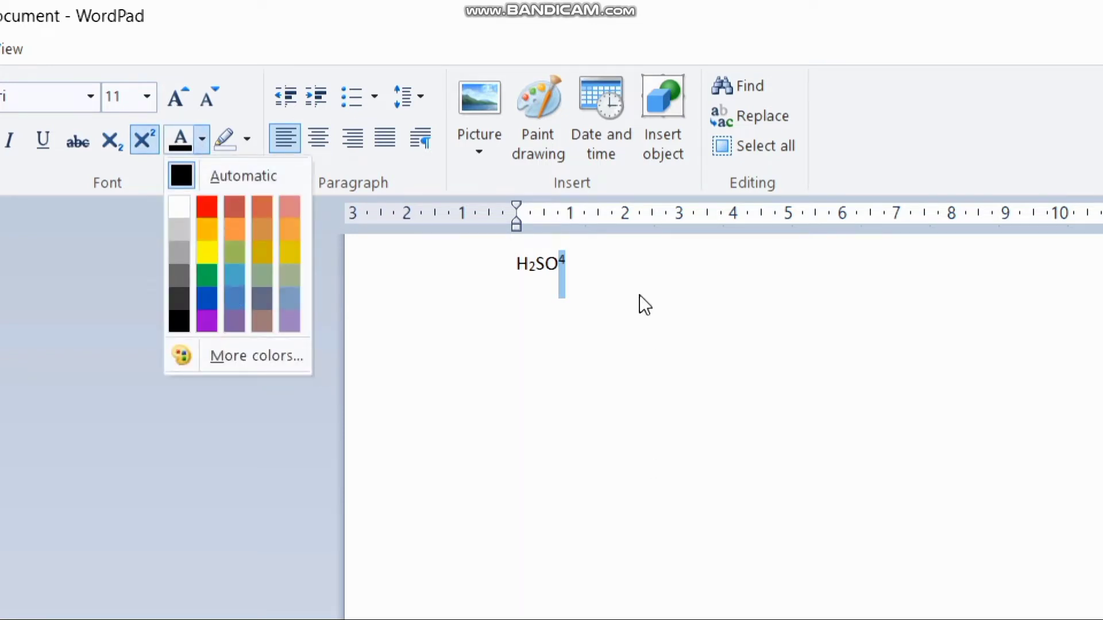
click(571, 271)
click(575, 269)
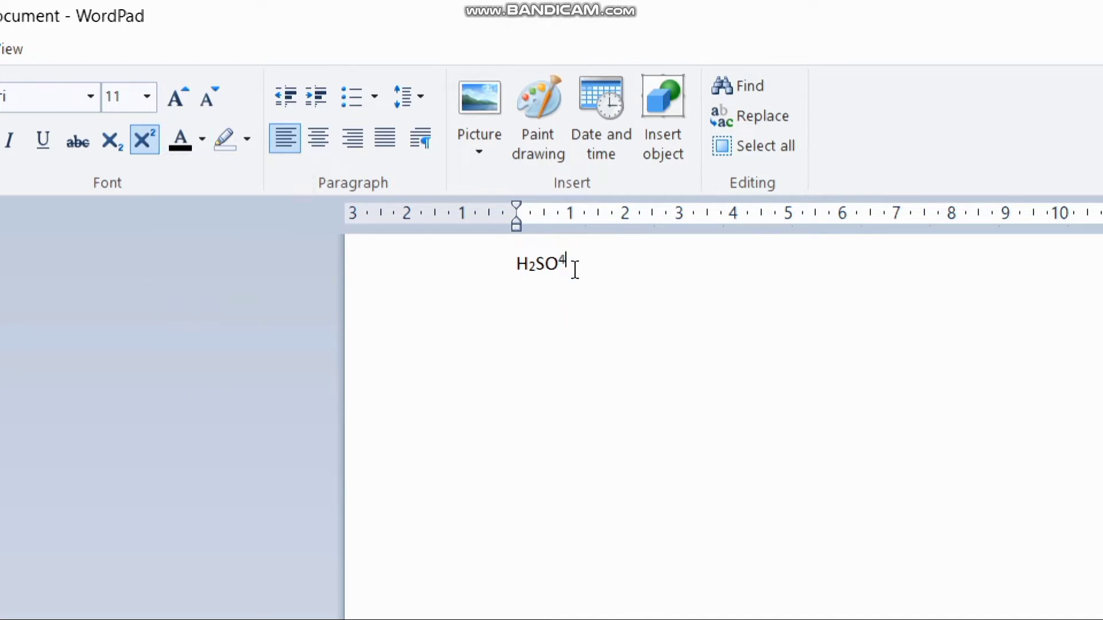
key(BackSpace)
key(BackSpace)
key(BackSpace)
key(BackSpace)
key(BackSpace)
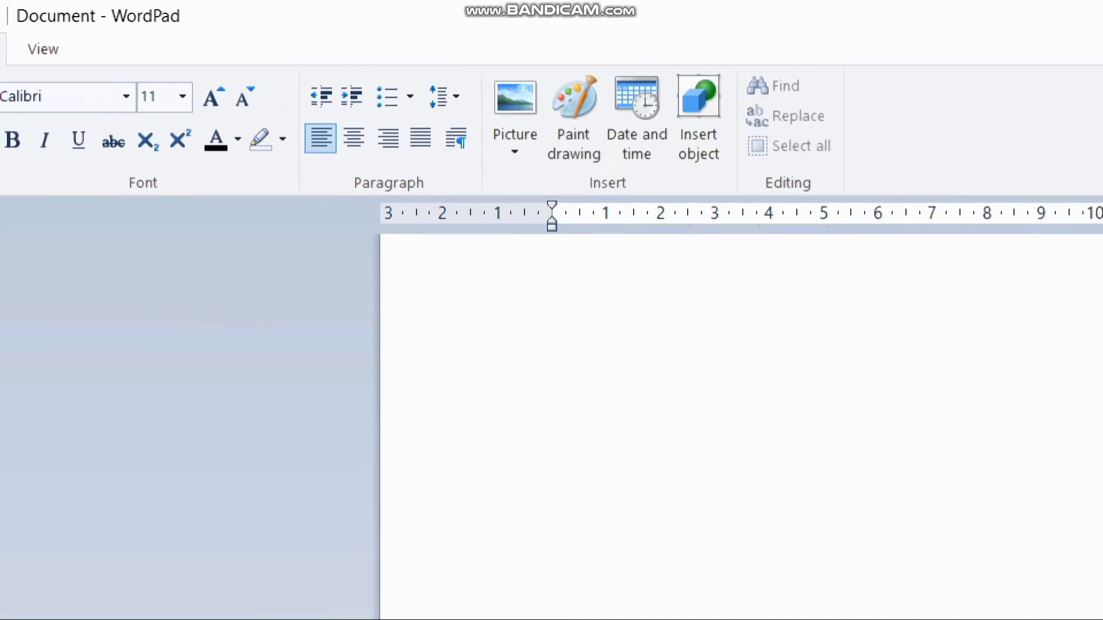
Enter the text "SIR MOST HUMBLY AND" and highlight all of it in red
text(SIR MOST H)
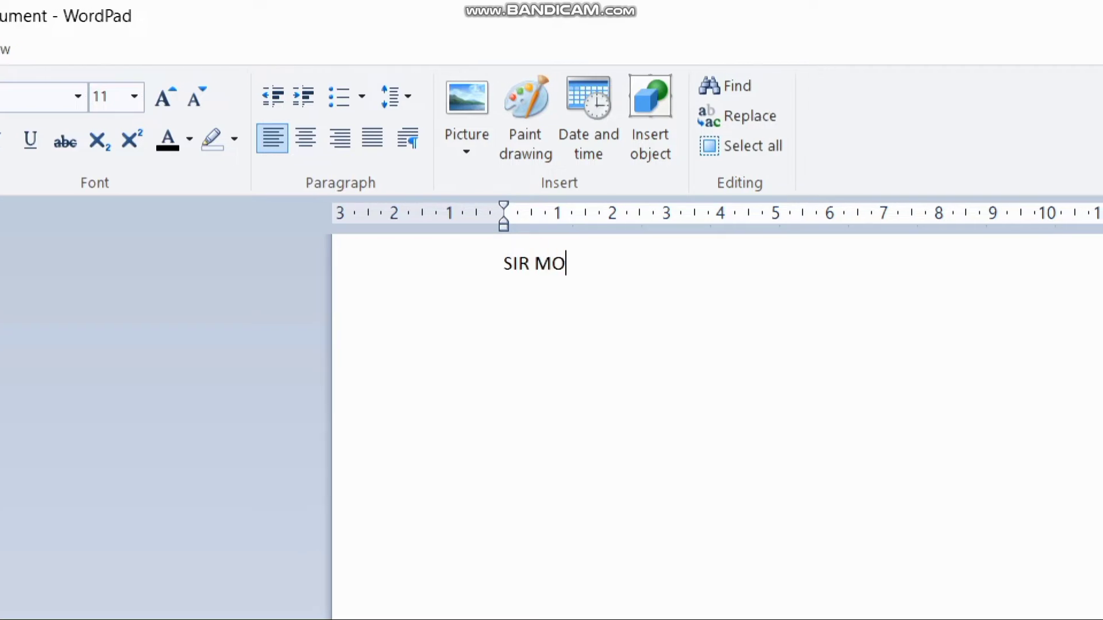
text(UMBLY AND)
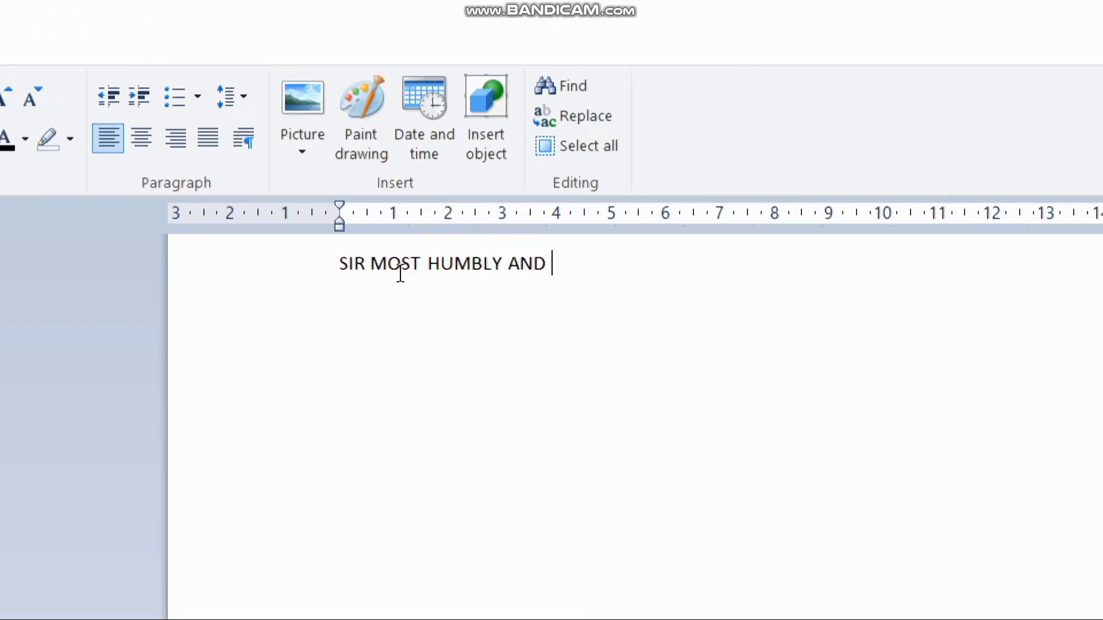
drag(548, 266, 327, 282)
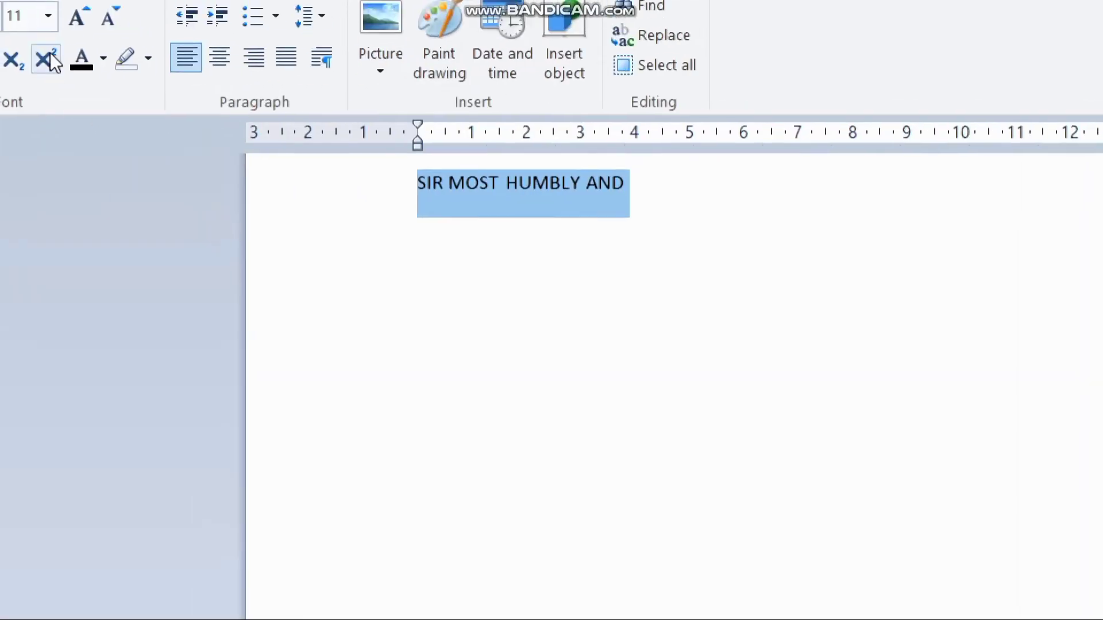
click(148, 59)
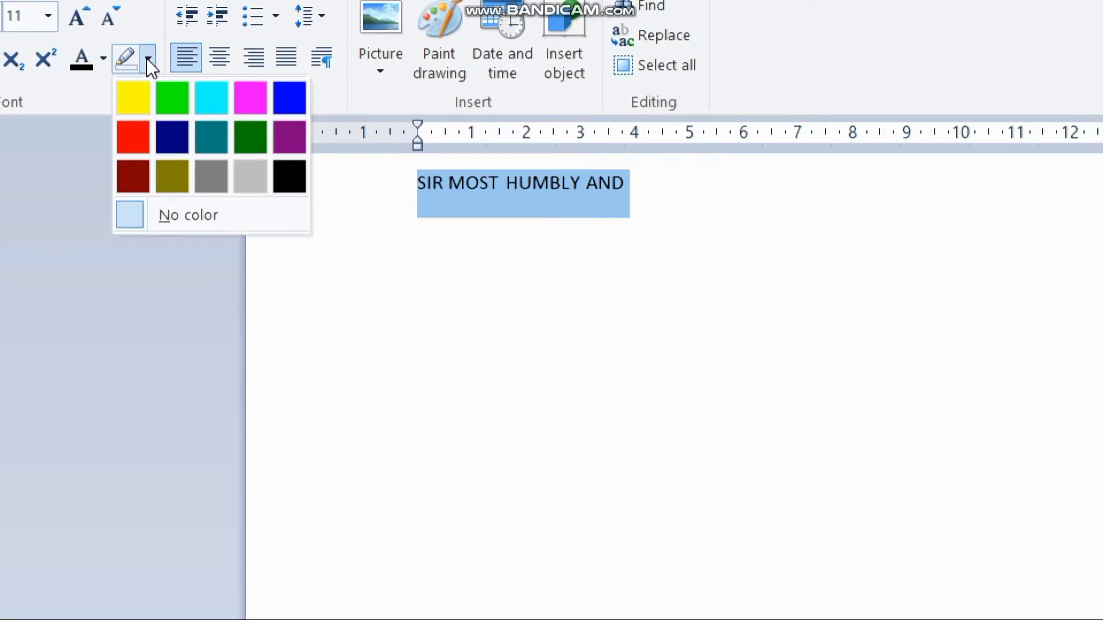
click(133, 137)
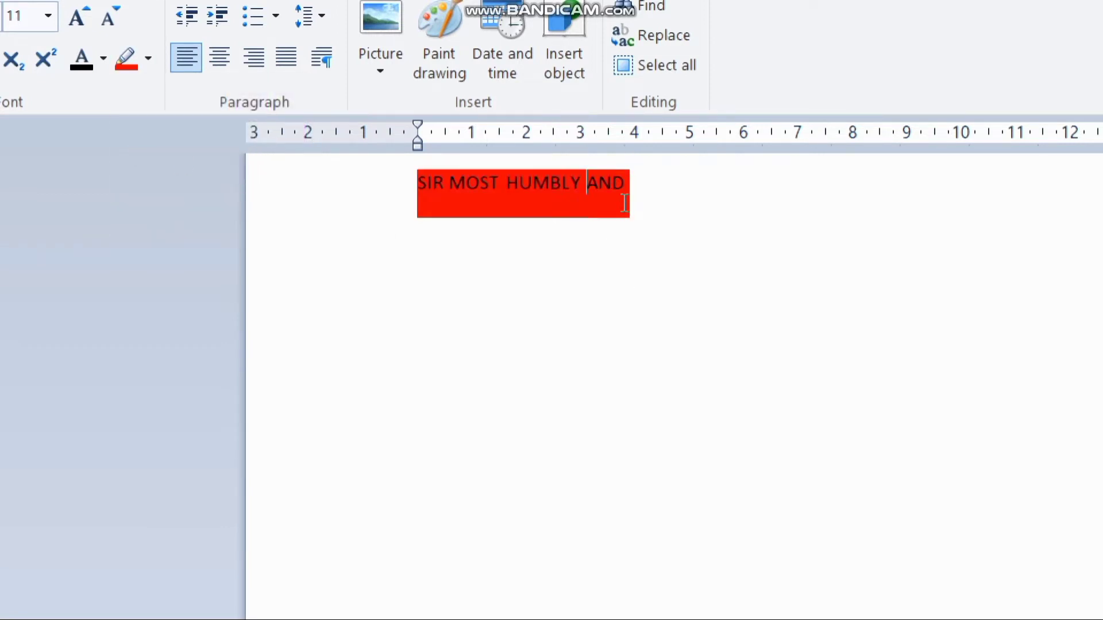
Try to set the font color of the red-highlighted text "SIR MOST HUMBLY AND" to yellow
double_click(543, 184)
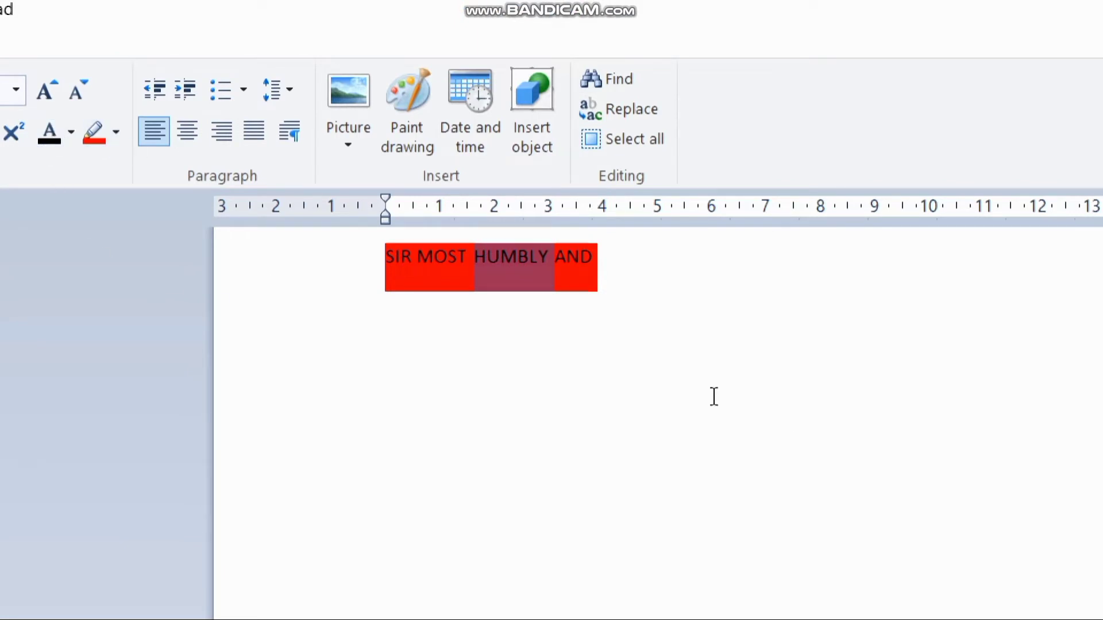
drag(597, 254, 405, 257)
click(398, 257)
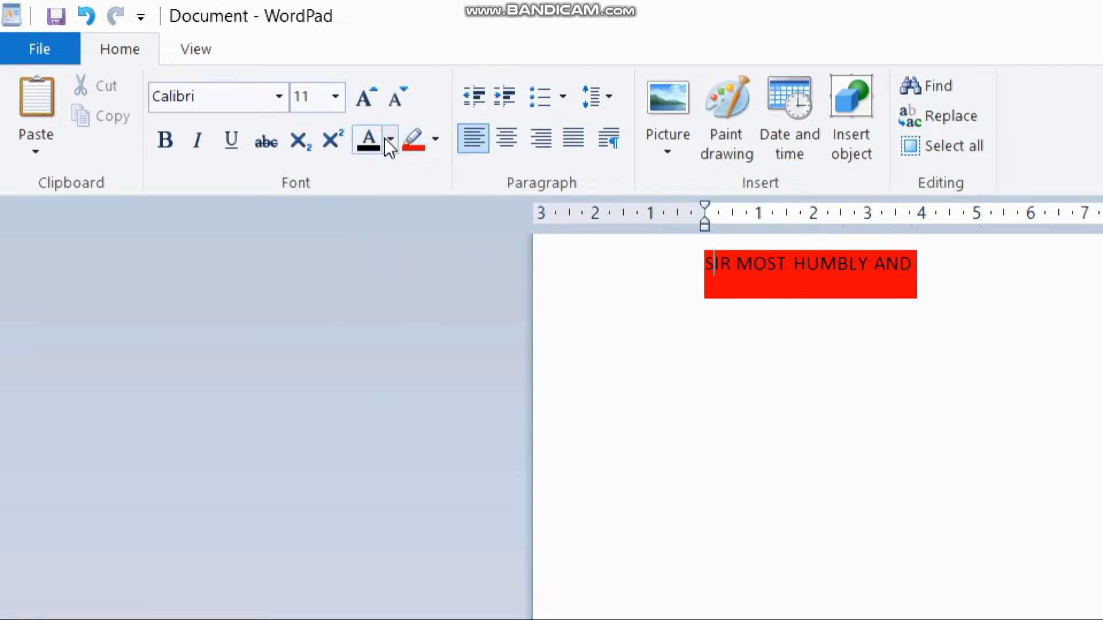
click(391, 140)
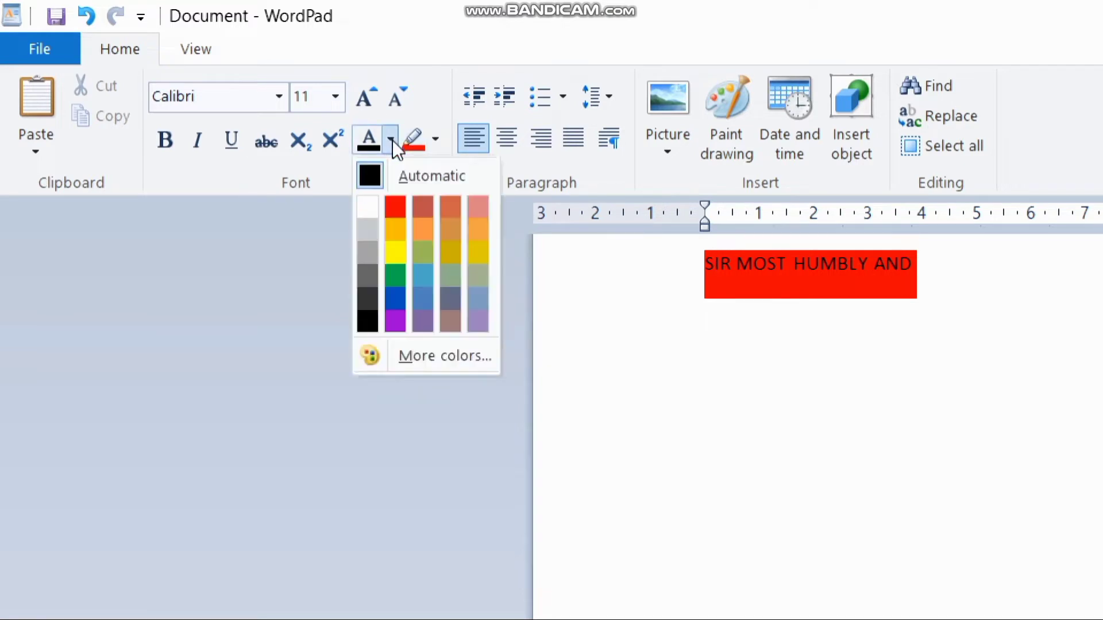
click(398, 256)
click(754, 266)
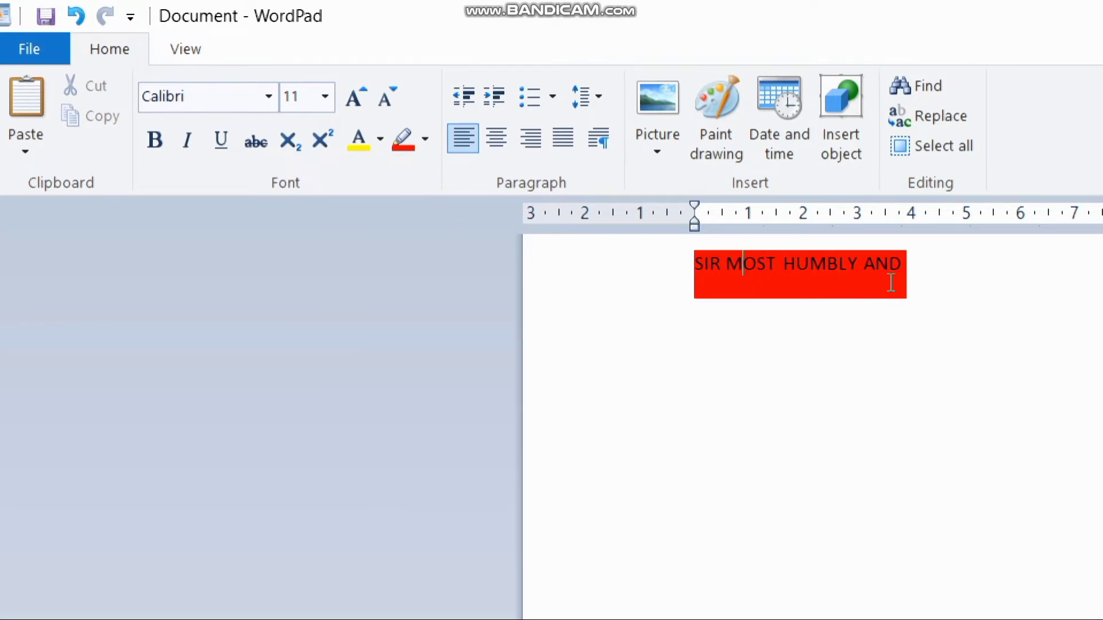
Add two line breaks after the highlighted text and delete the entire content of the document
click(927, 273)
key(Return)
key(Return)
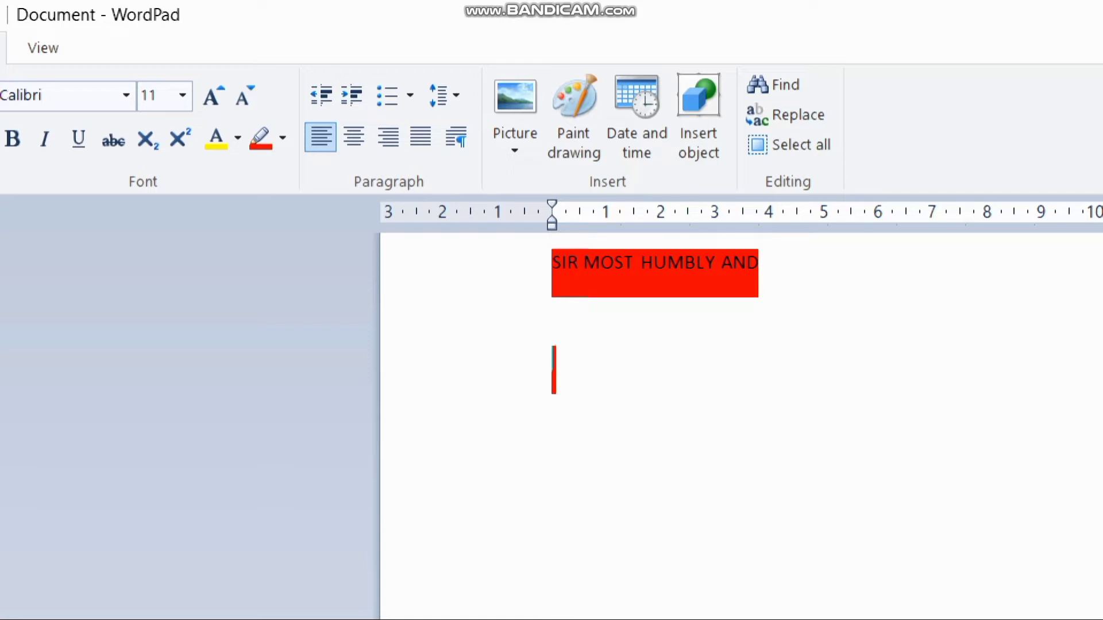
key(ctrl+a)
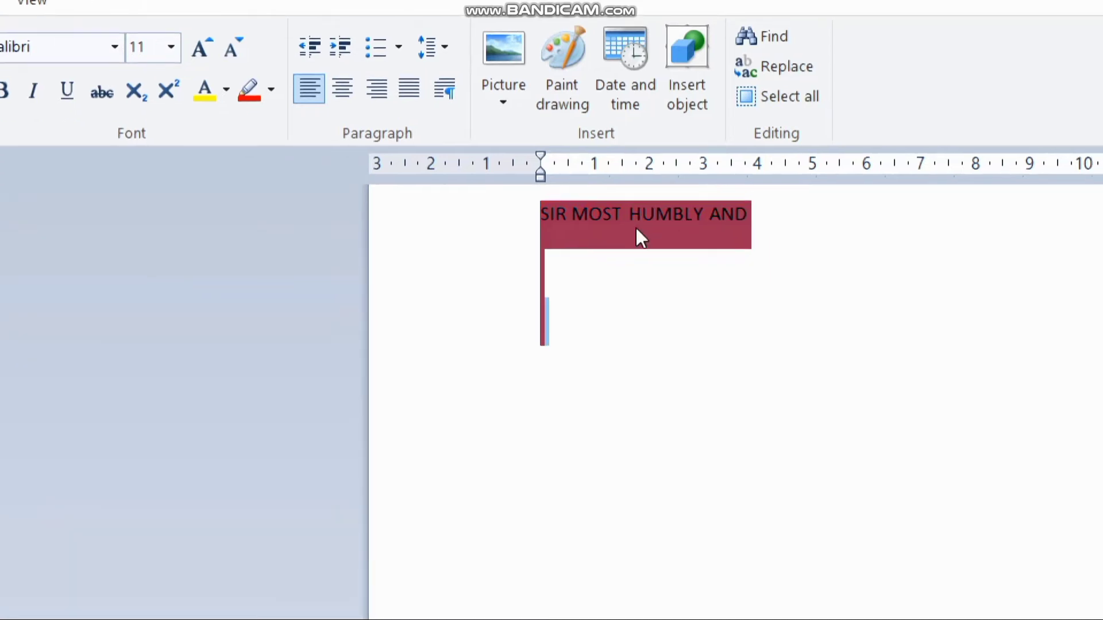
key(BackSpace)
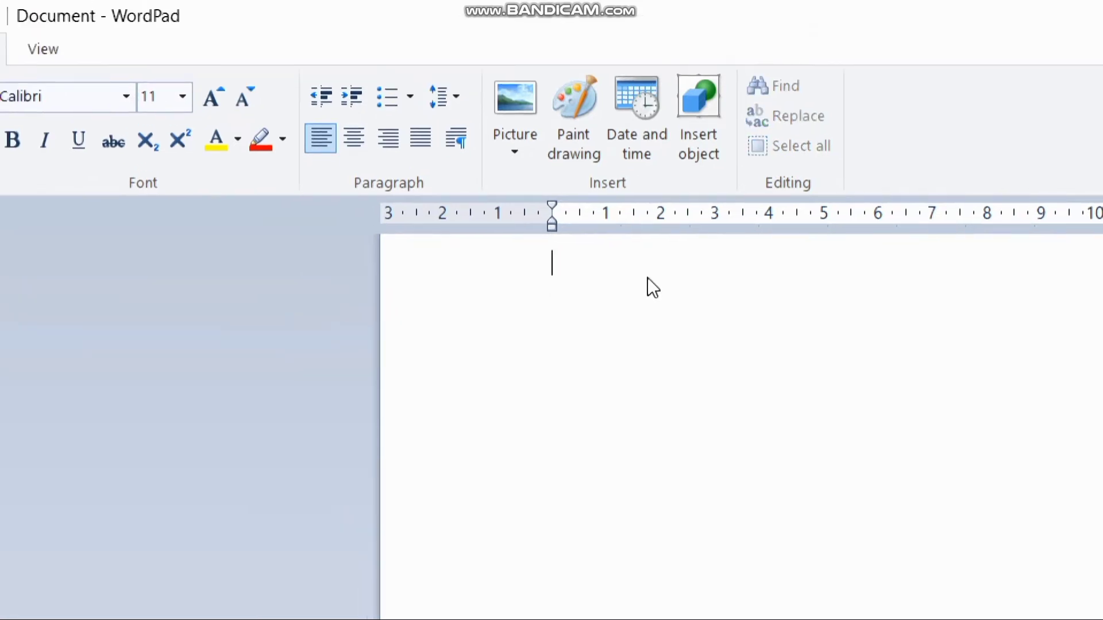
Enter the word MUBAI and set its font color to red
text(MUBAI)
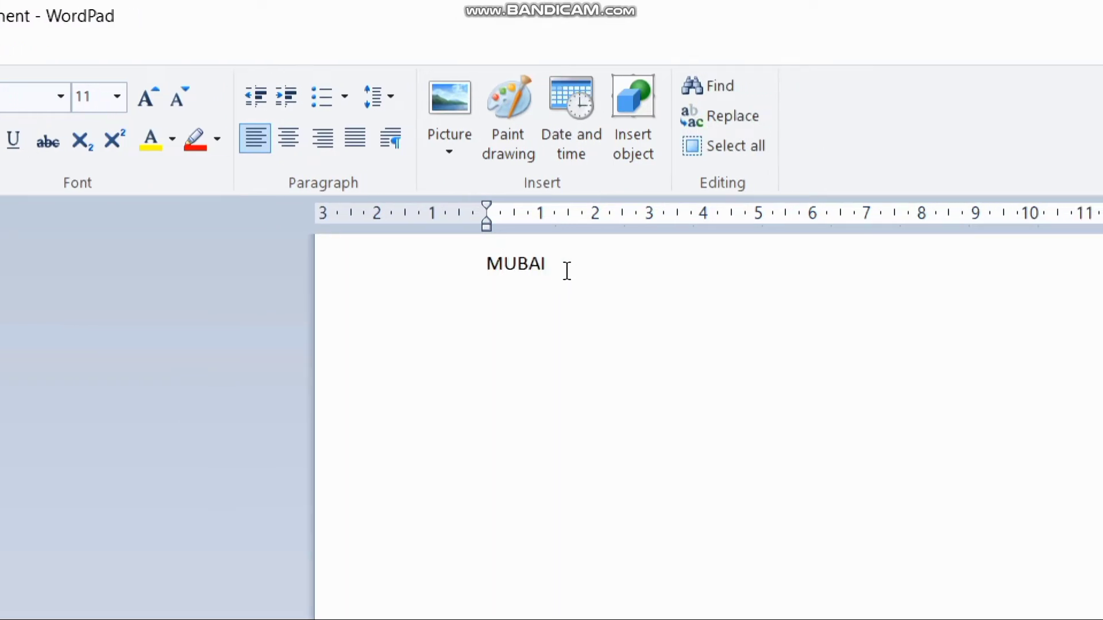
key(ctrl+a)
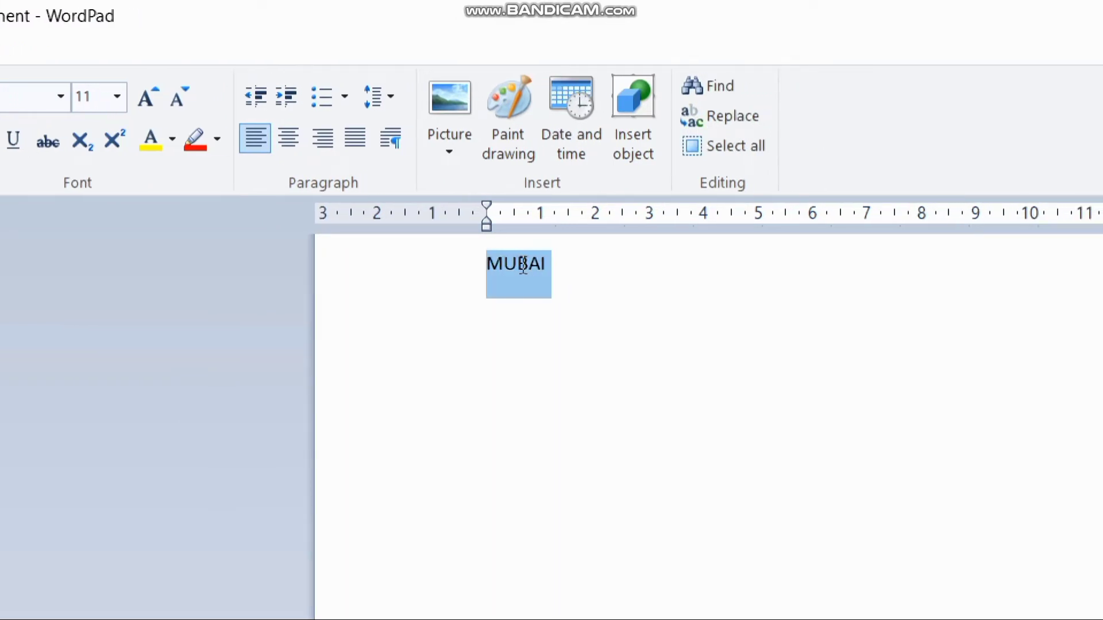
click(174, 141)
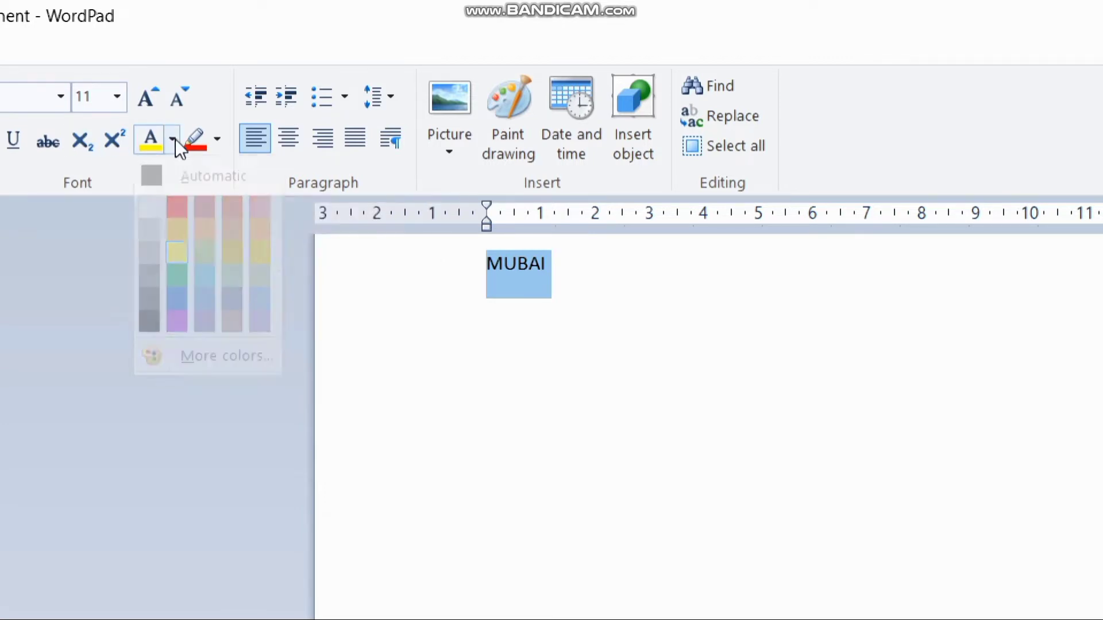
click(177, 139)
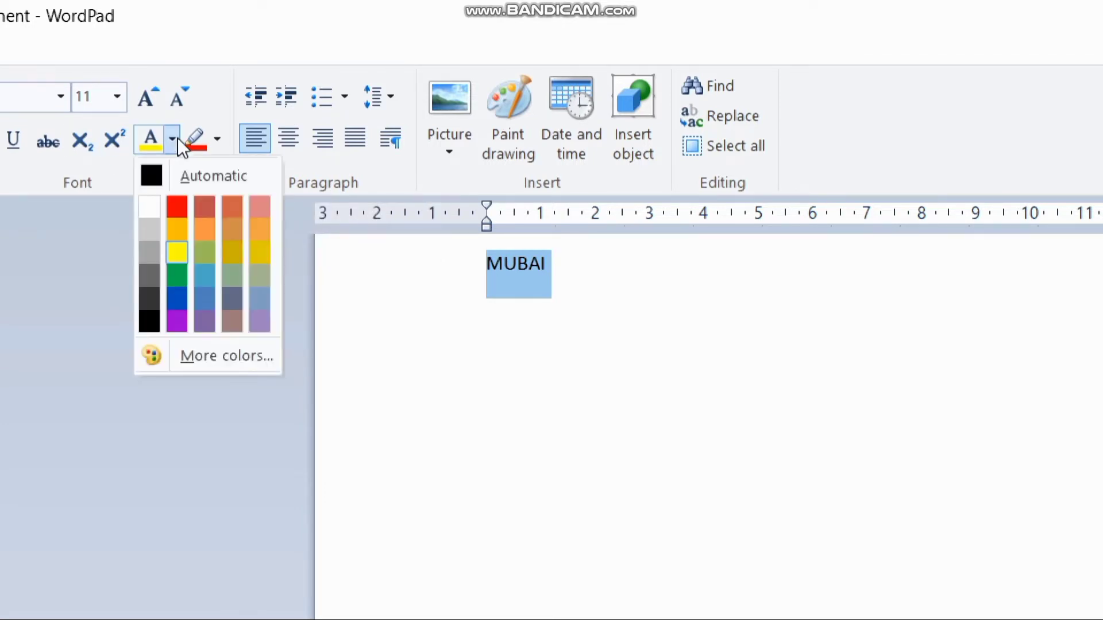
click(177, 206)
click(586, 356)
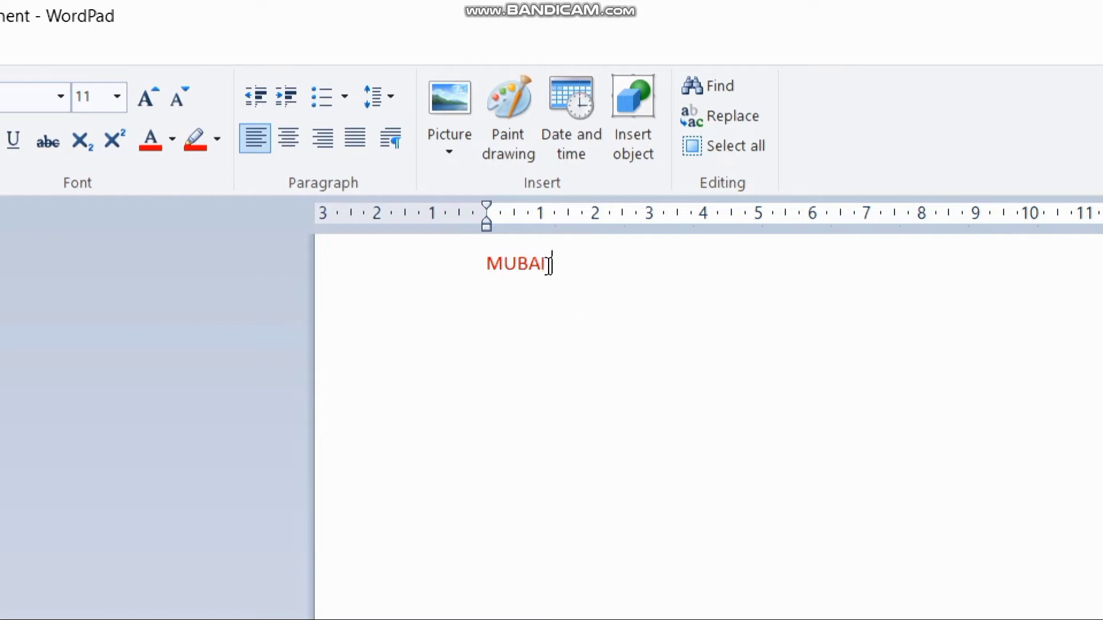
Highlight the red word MUBAI in yellow and leave its font color unchanged
drag(550, 264, 483, 268)
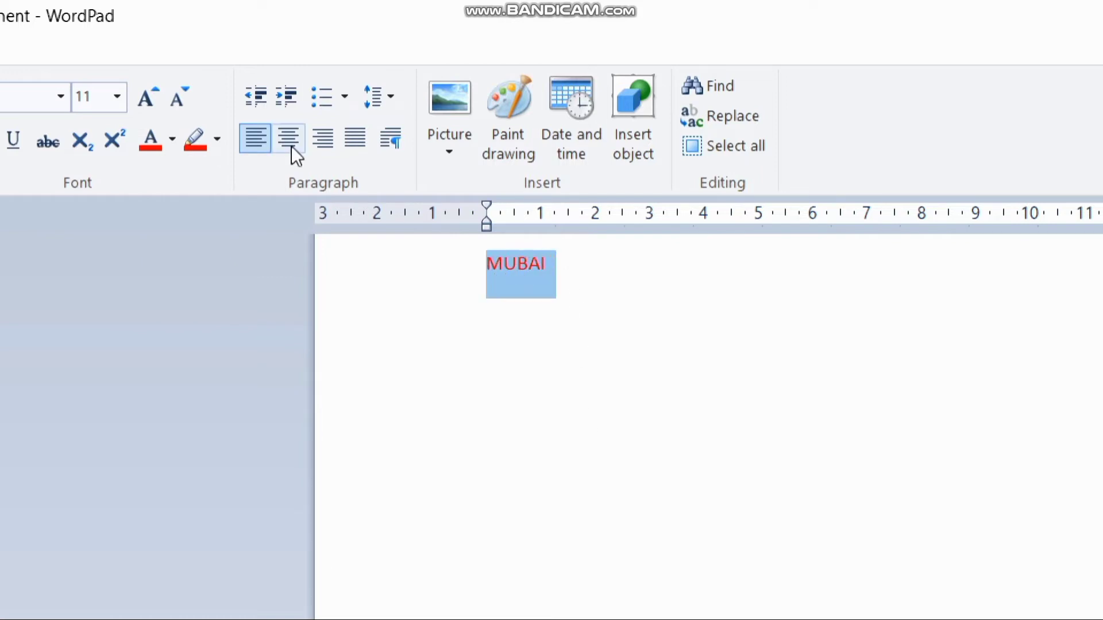
click(212, 140)
click(195, 181)
click(218, 141)
click(219, 143)
click(196, 181)
click(174, 144)
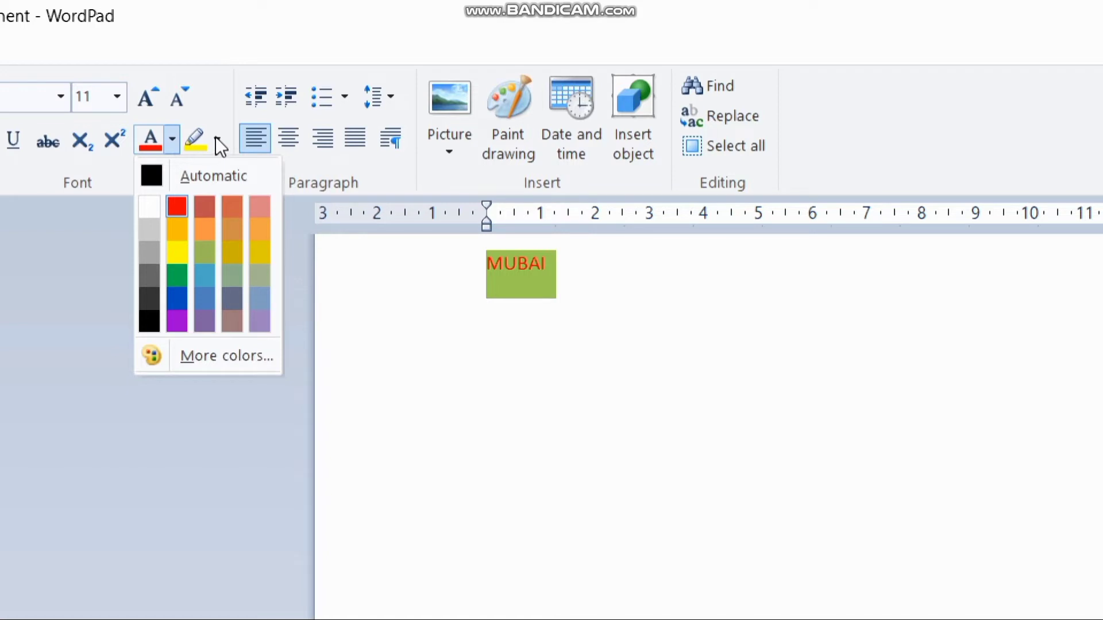
click(463, 477)
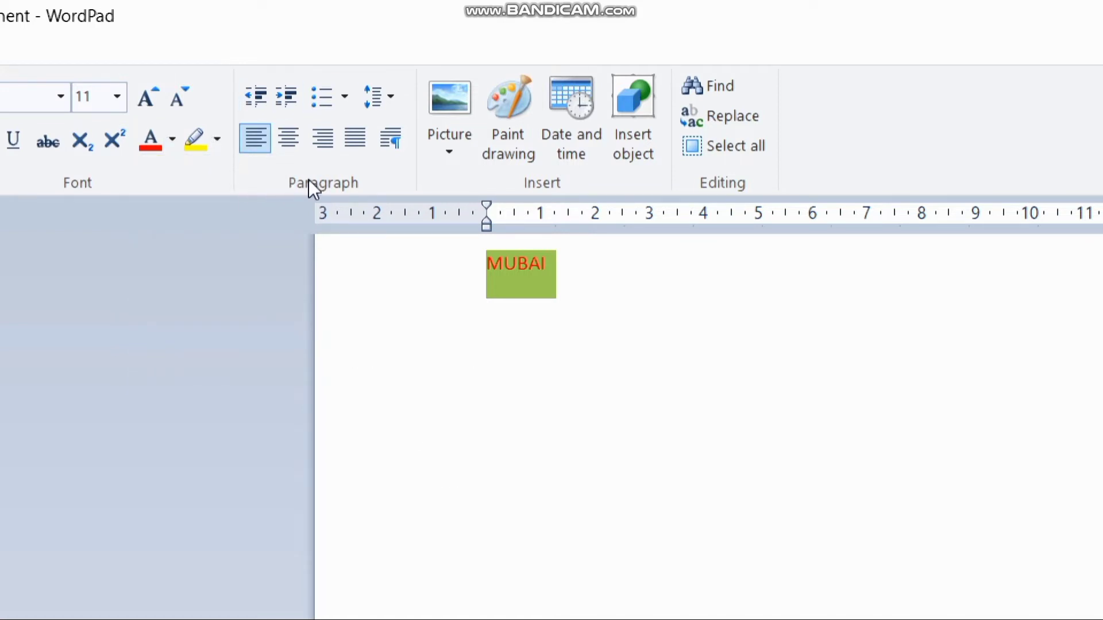
click(570, 307)
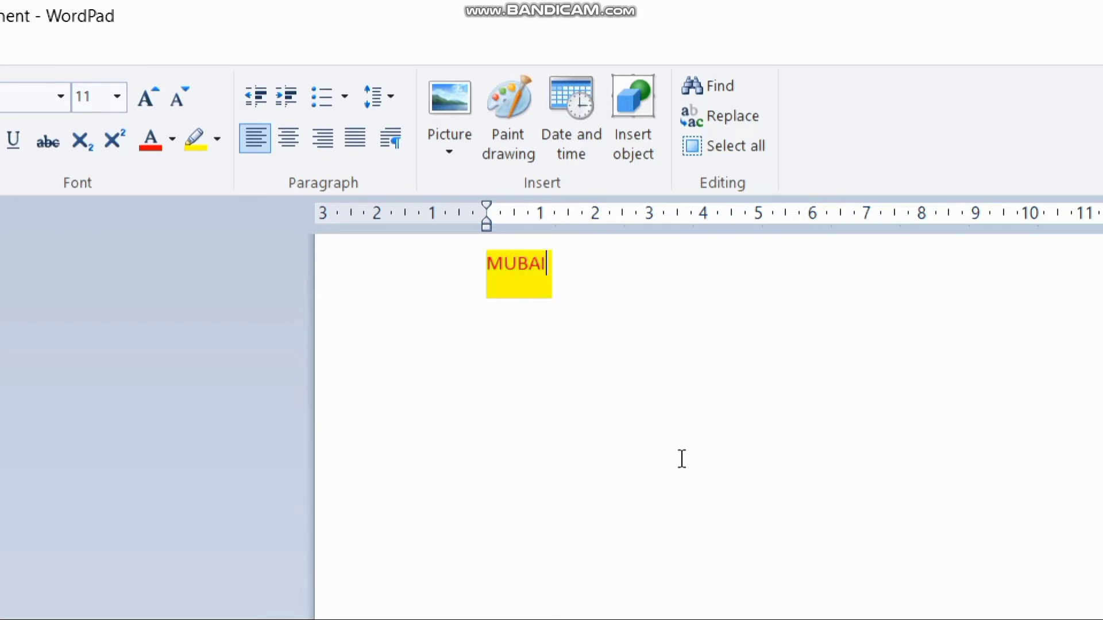
Delete the highlighted word MUBAI and enter RAJASTHAN in its place
key(Delete)
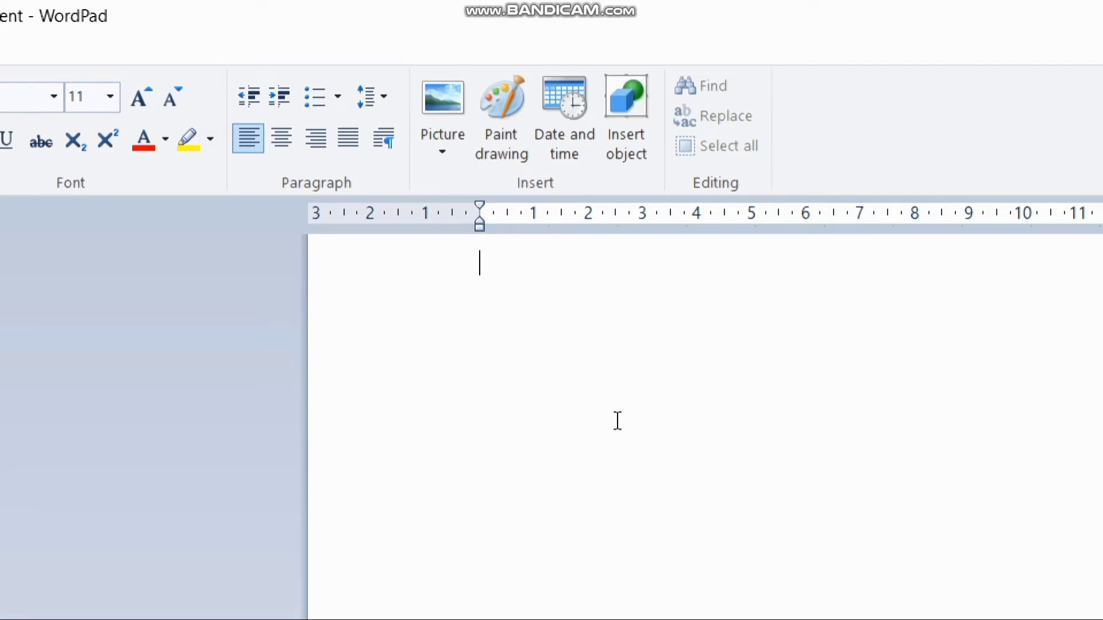
text(RAH)
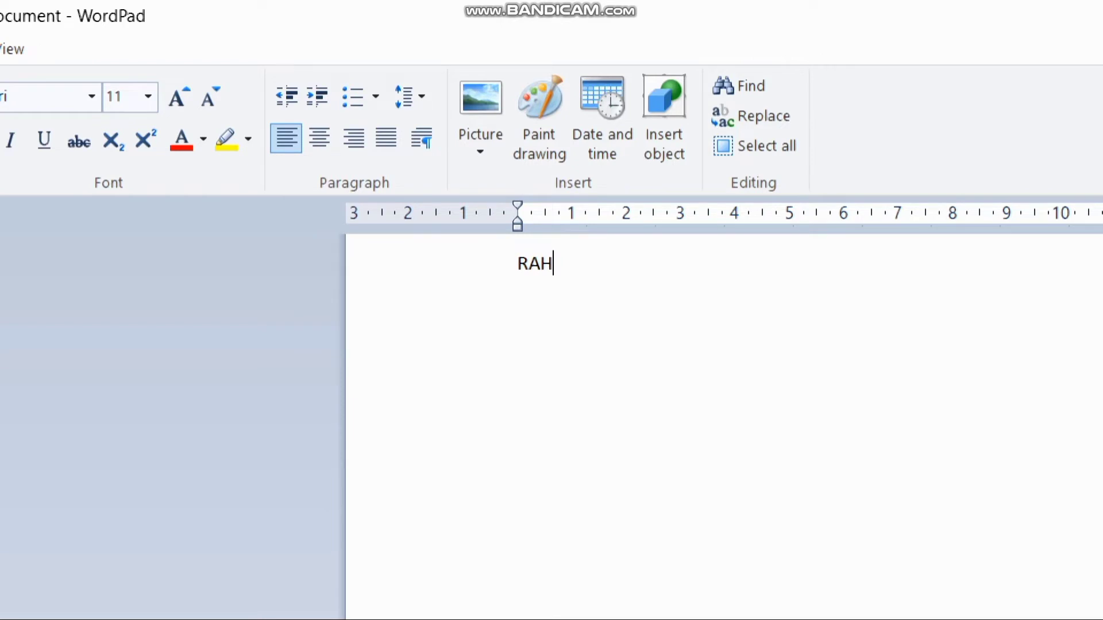
key(BackSpace)
text(JASTHA)
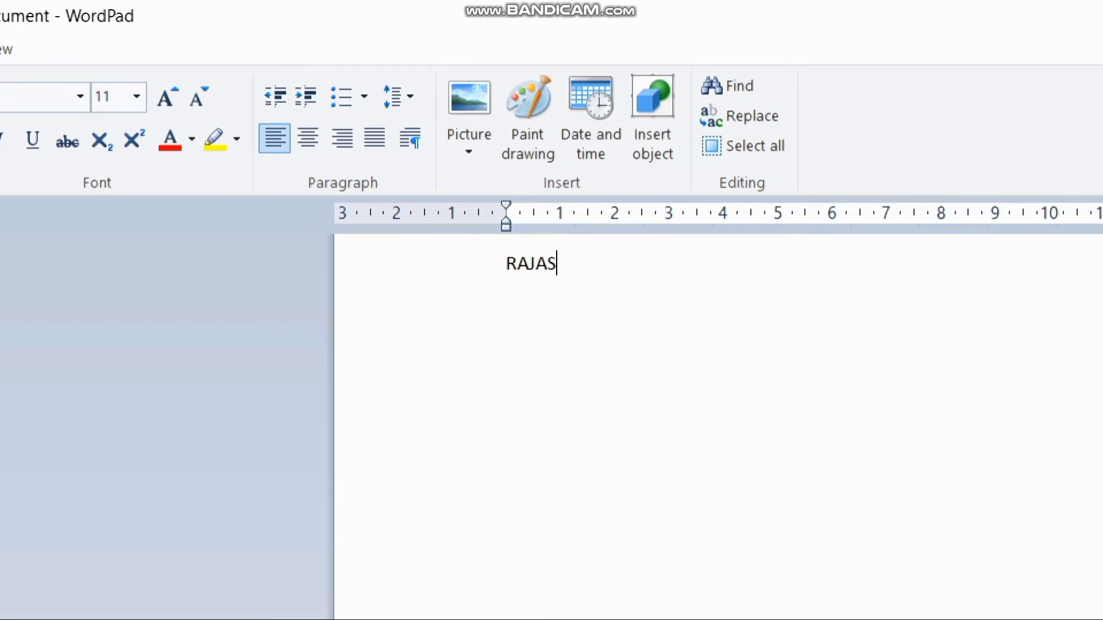
text(N)
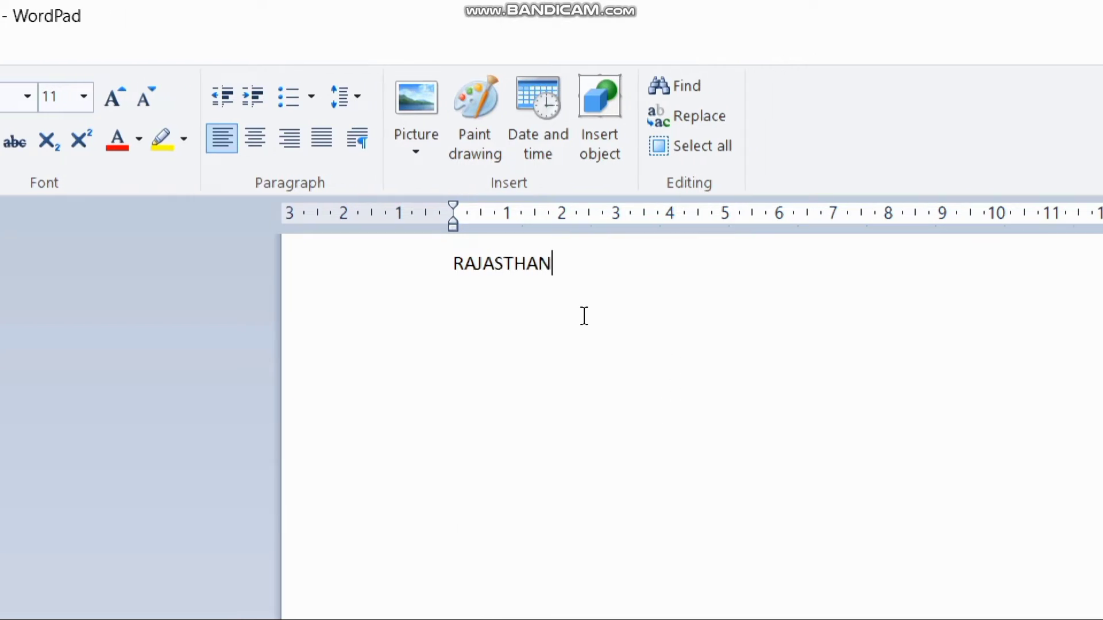
Apply center, right and left alignment in turn to the word RAJASTHAN, and finish with its paragraph justified
drag(562, 268, 471, 264)
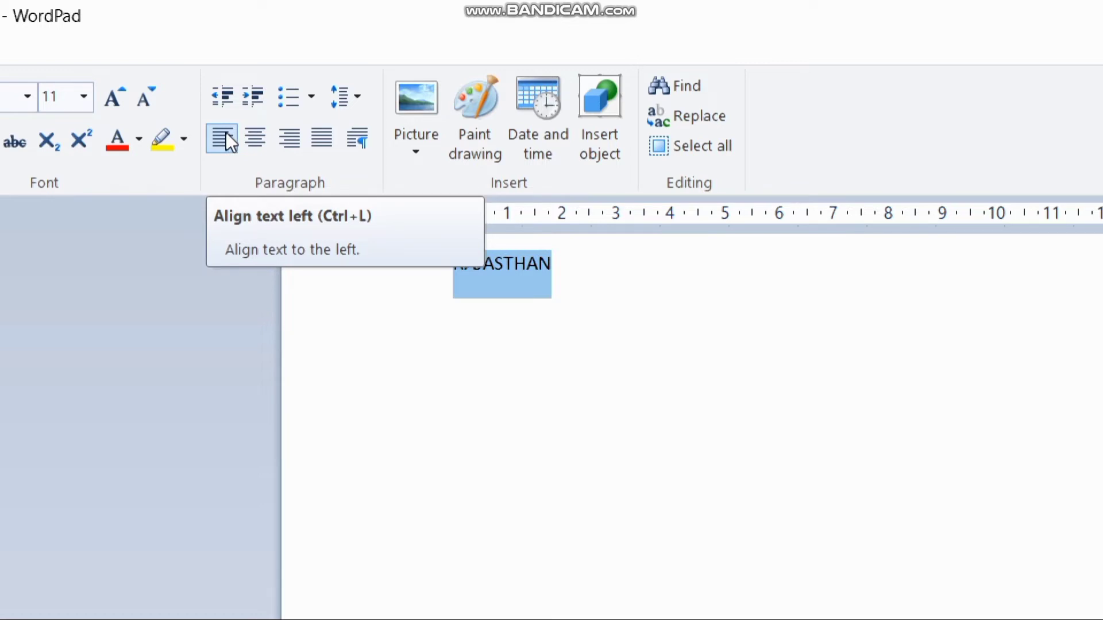
click(256, 141)
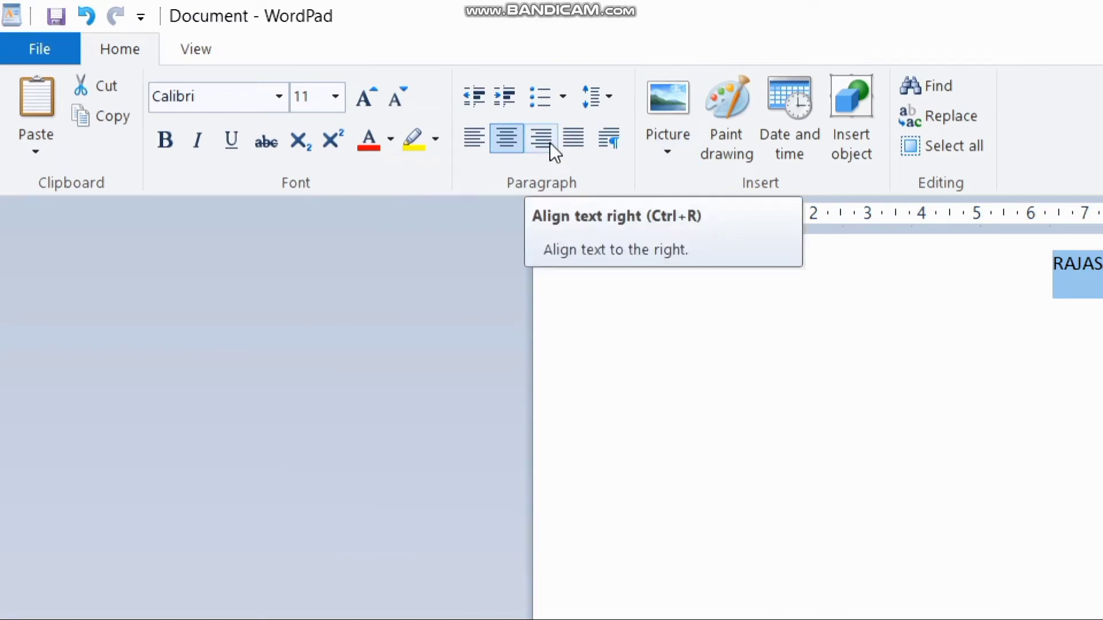
click(549, 142)
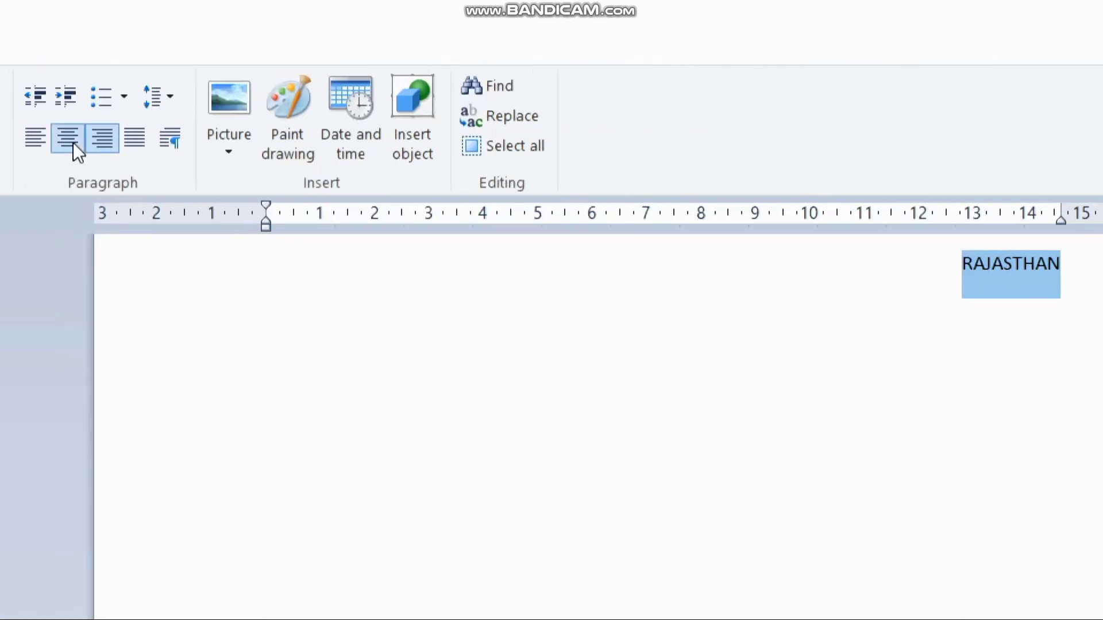
click(74, 143)
click(41, 140)
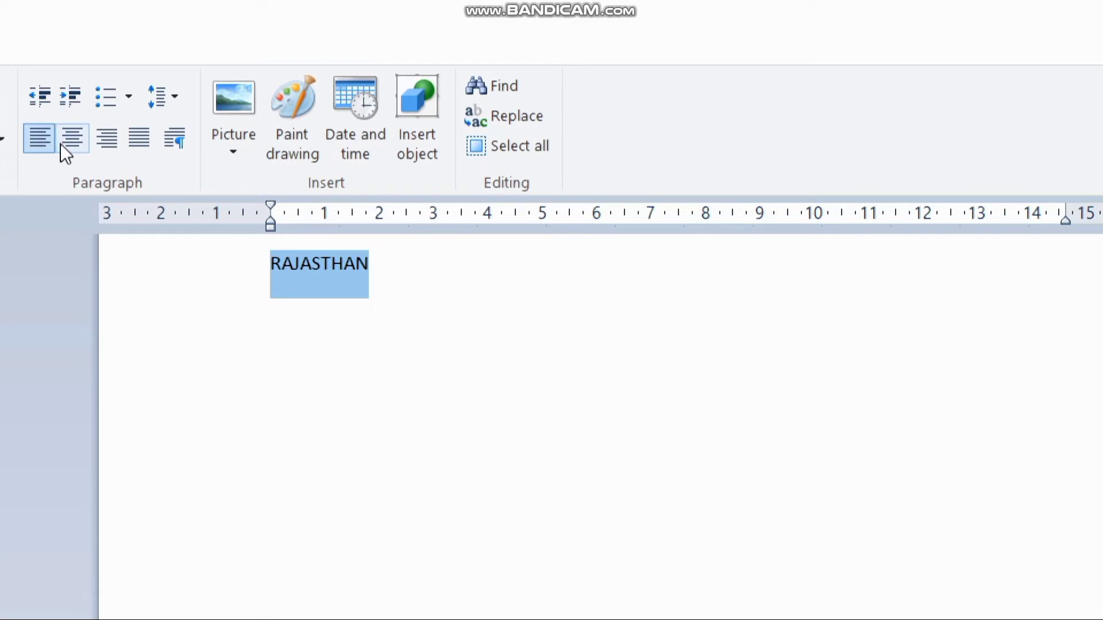
click(61, 144)
click(110, 151)
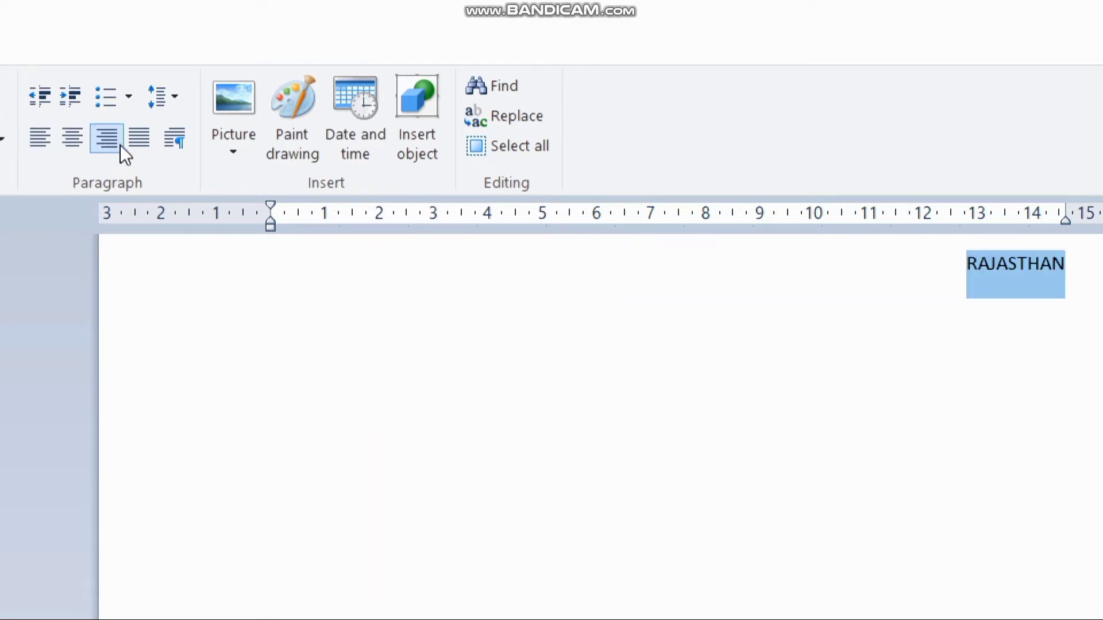
click(144, 148)
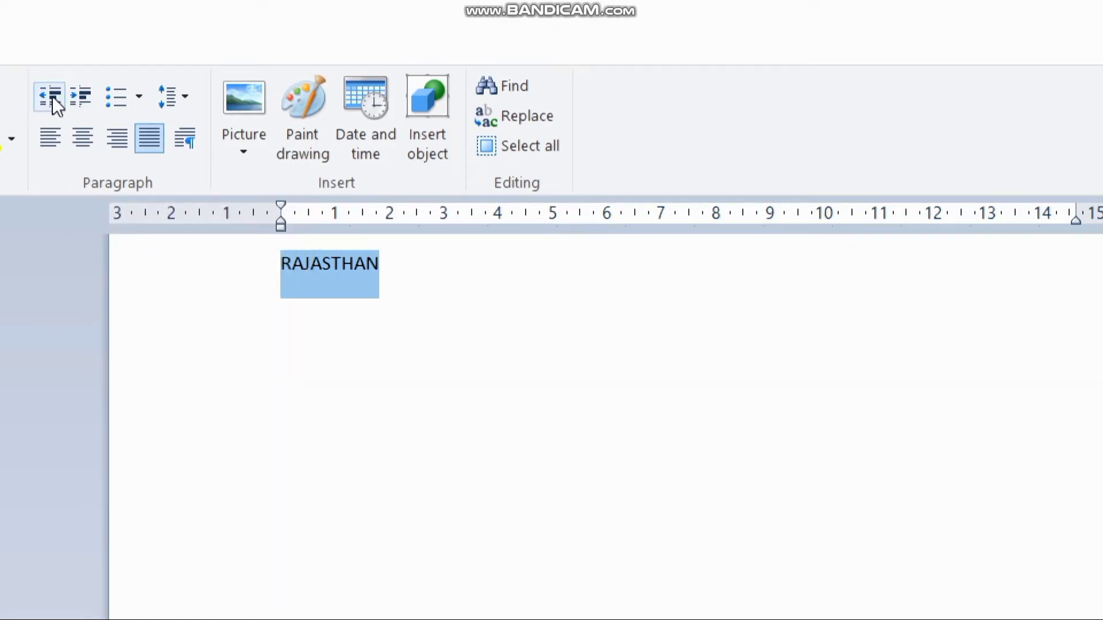
Increase the indent of the RAJASTHAN paragraph eleven times, up to about 14 on the ruler
click(81, 99)
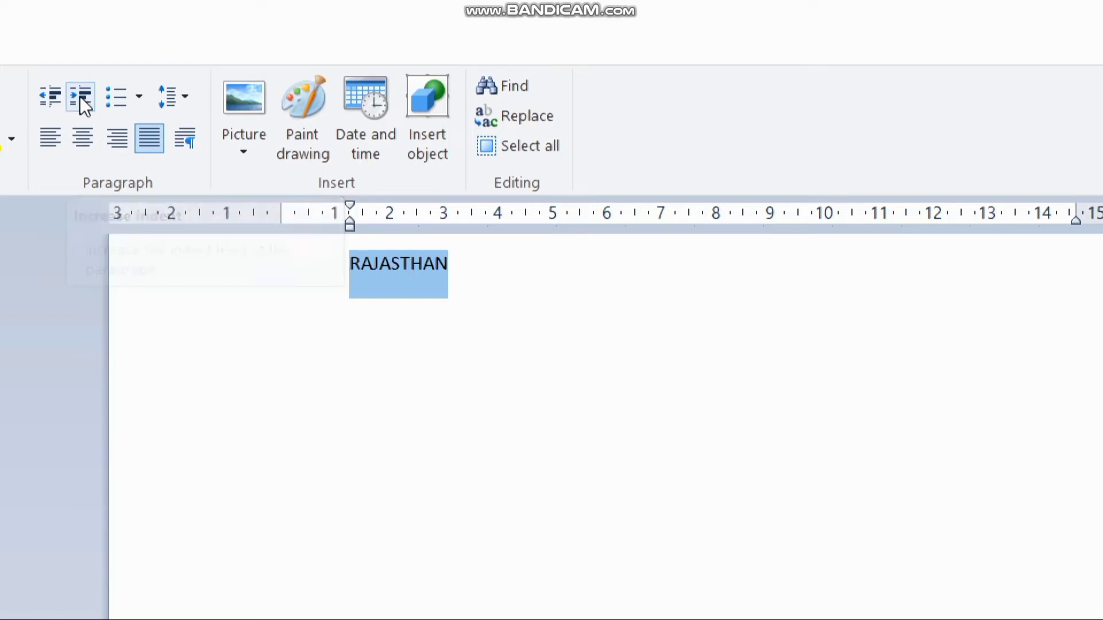
click(81, 100)
click(81, 99)
click(81, 99)
click(81, 99)
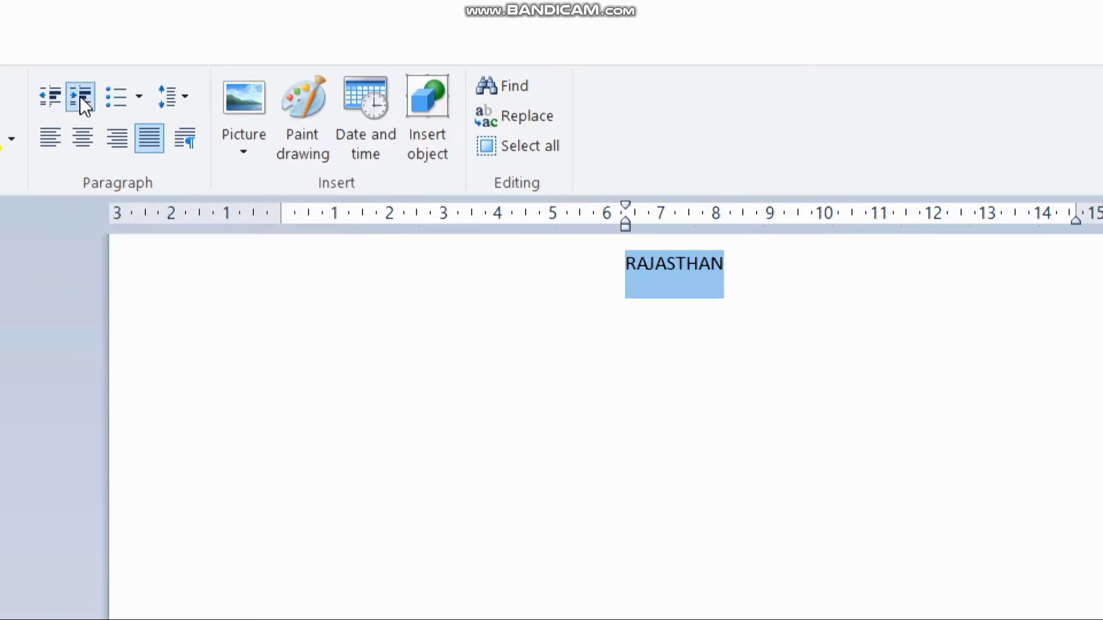
click(81, 99)
click(81, 99)
click(81, 99)
click(81, 99)
click(81, 98)
click(81, 99)
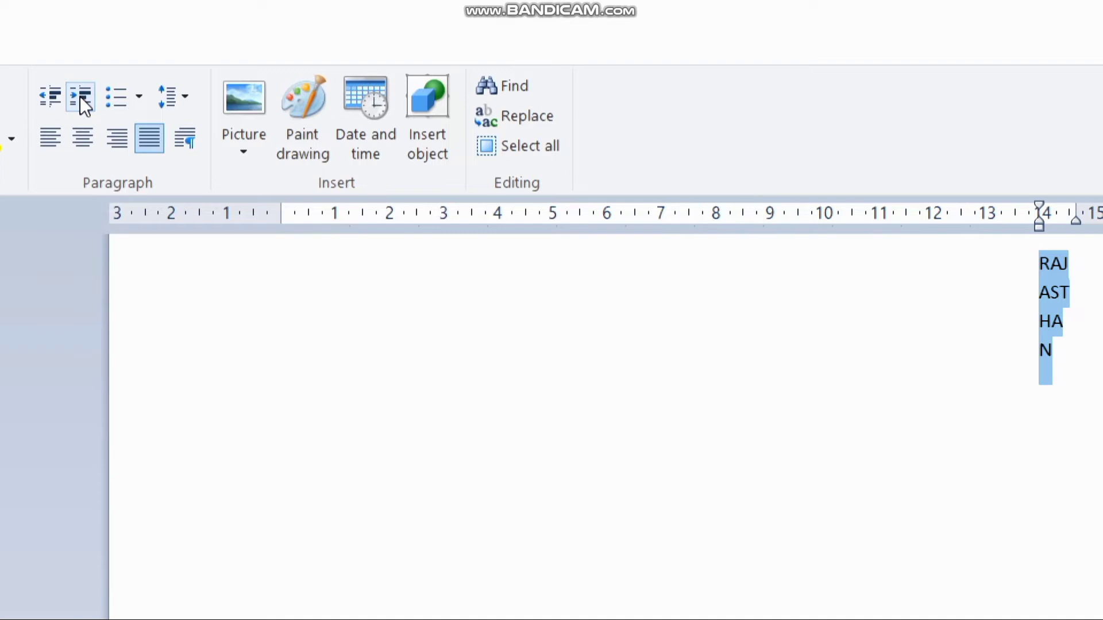
Decrease the indent of the RAJASTHAN paragraph repeatedly until it is back at the 0 mark of the ruler
click(49, 102)
click(50, 101)
click(50, 102)
click(50, 102)
click(49, 102)
click(50, 102)
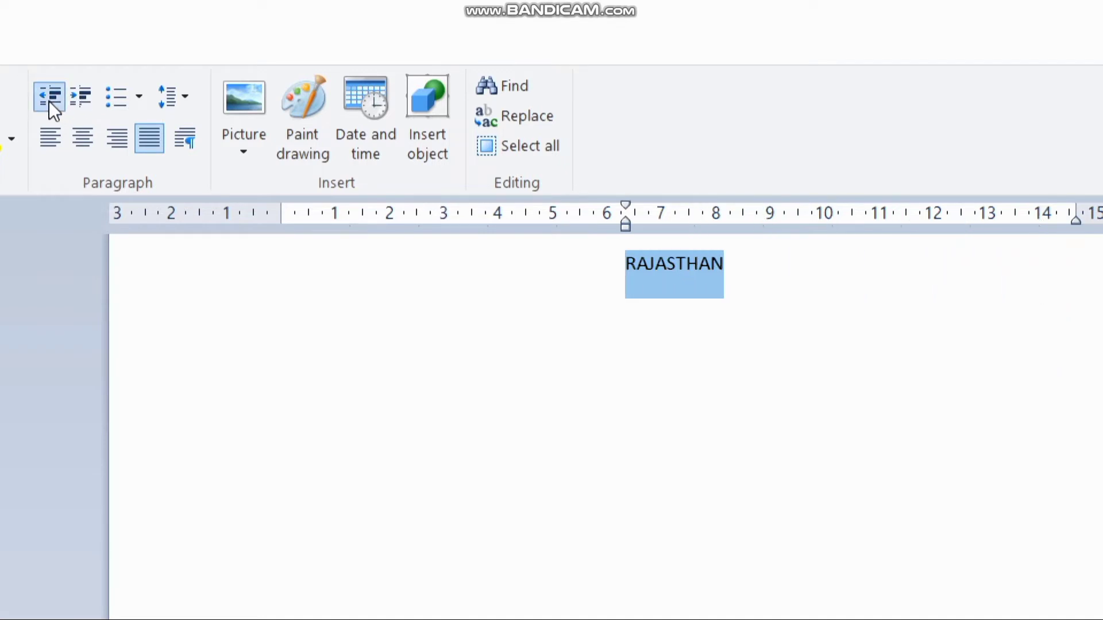
double_click(49, 101)
click(49, 101)
click(50, 101)
click(50, 102)
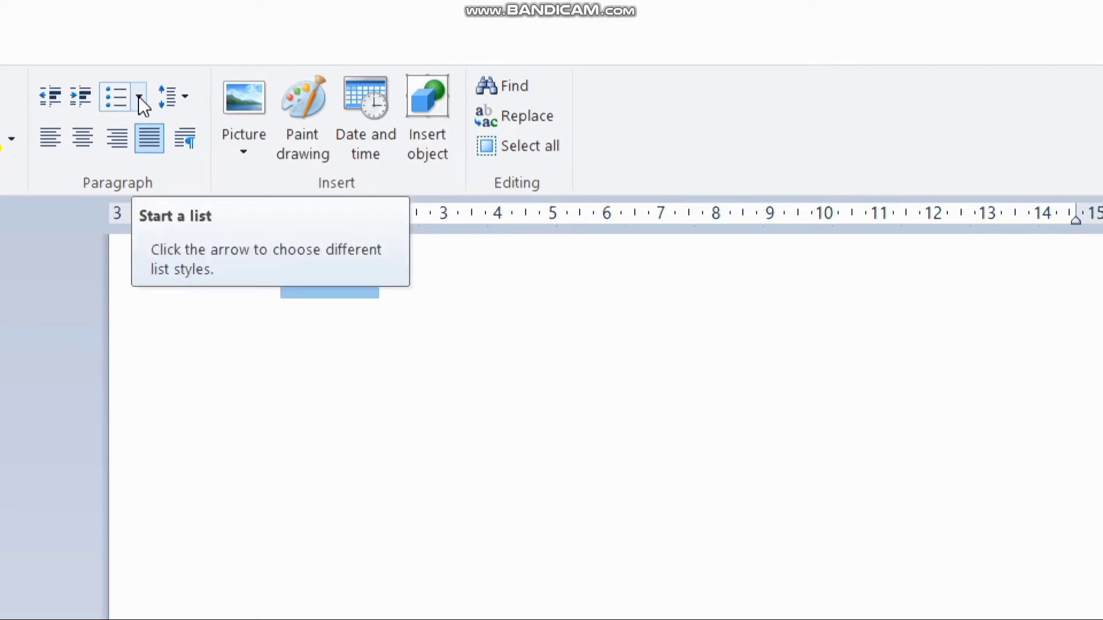
Format the RAJASTHAN line as a list in the lowercase Roman numeral style (i., ii., iii.)
click(337, 345)
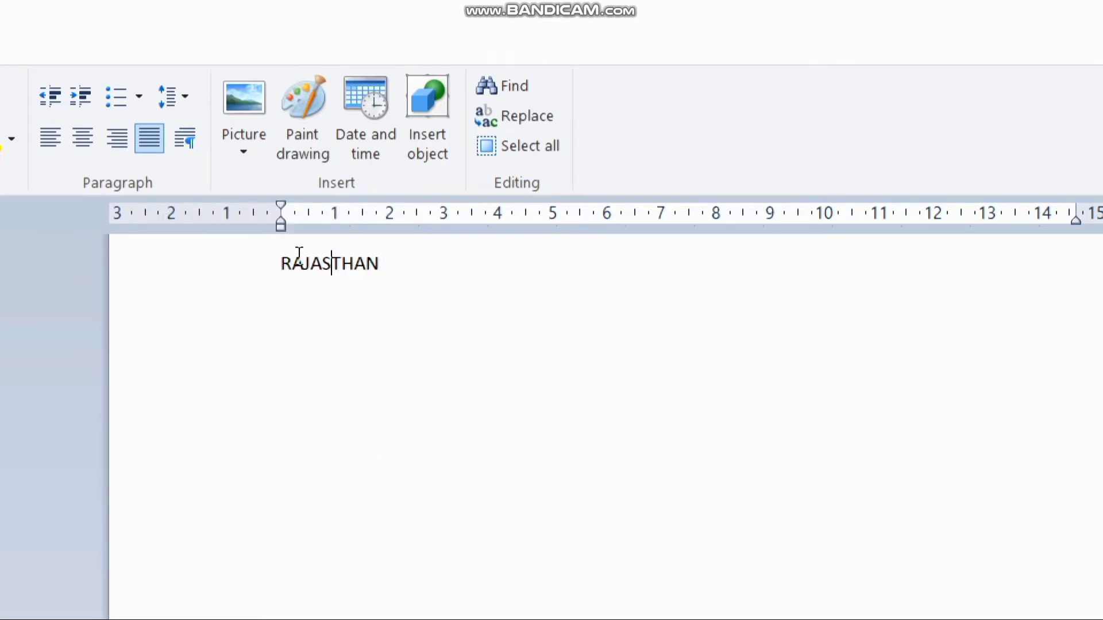
click(271, 276)
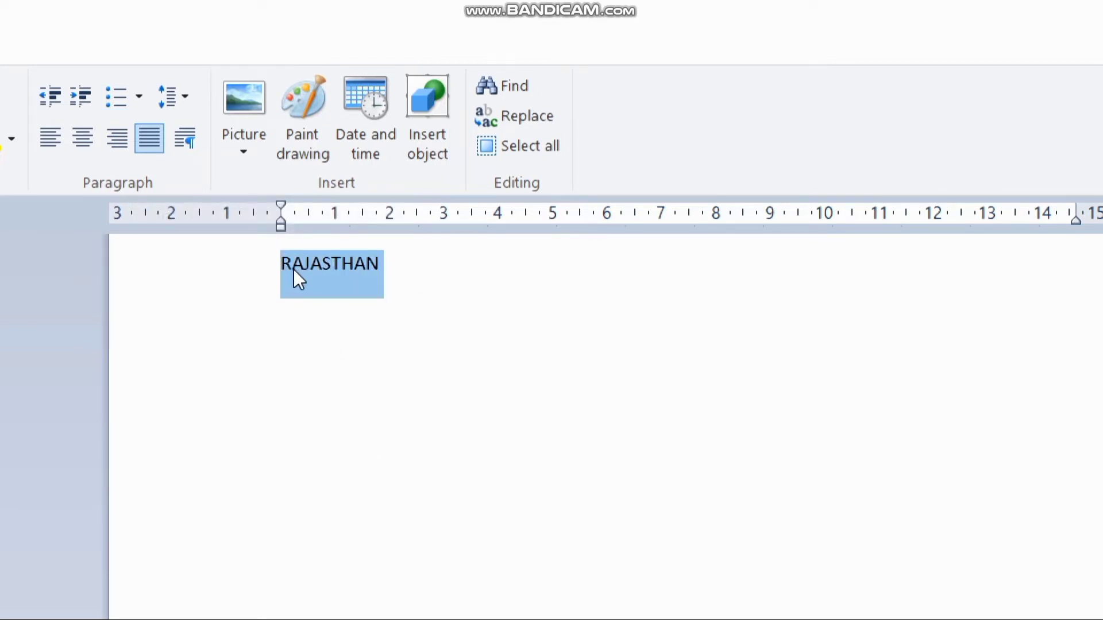
click(281, 264)
click(270, 270)
double_click(291, 268)
click(291, 266)
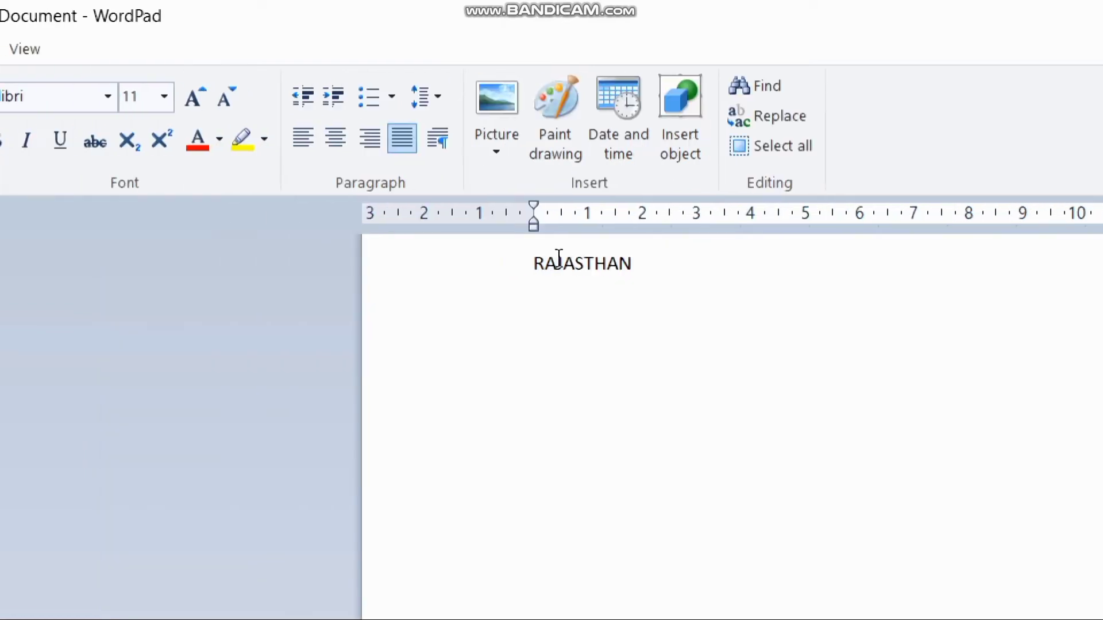
click(393, 101)
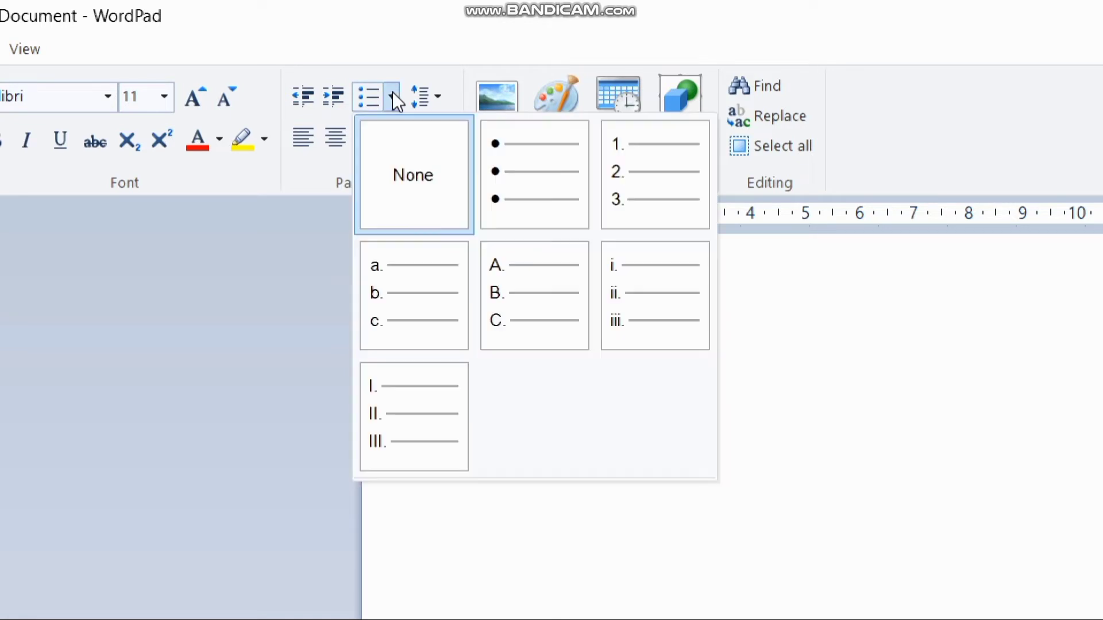
click(614, 265)
click(703, 270)
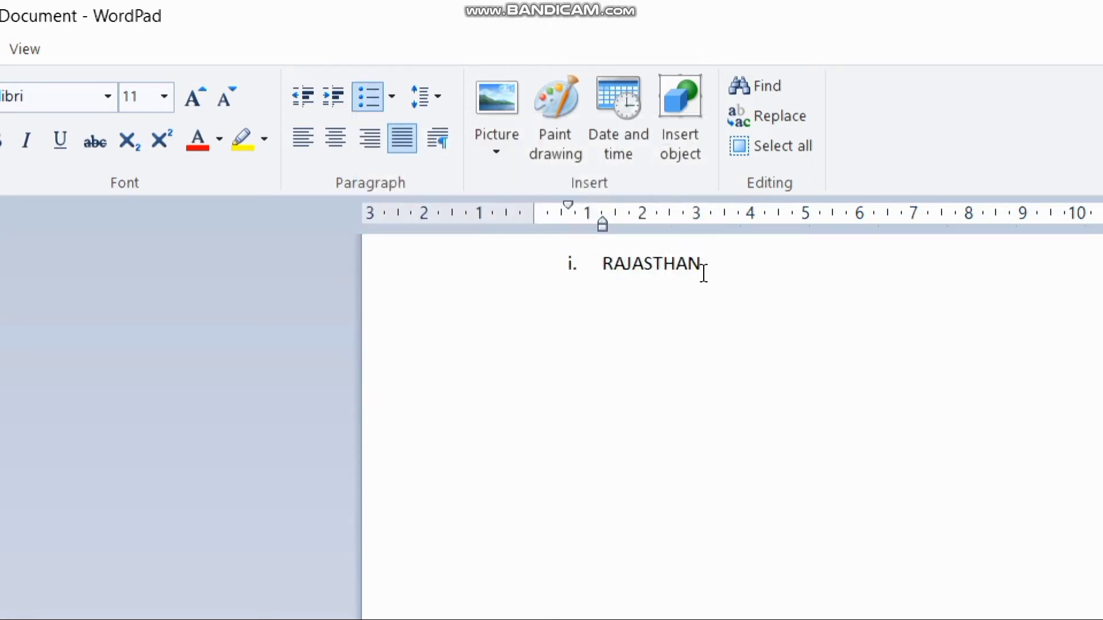
Add MUBAI and SAMASTIPUR as the second and third items of the Roman numeral list
key(Return)
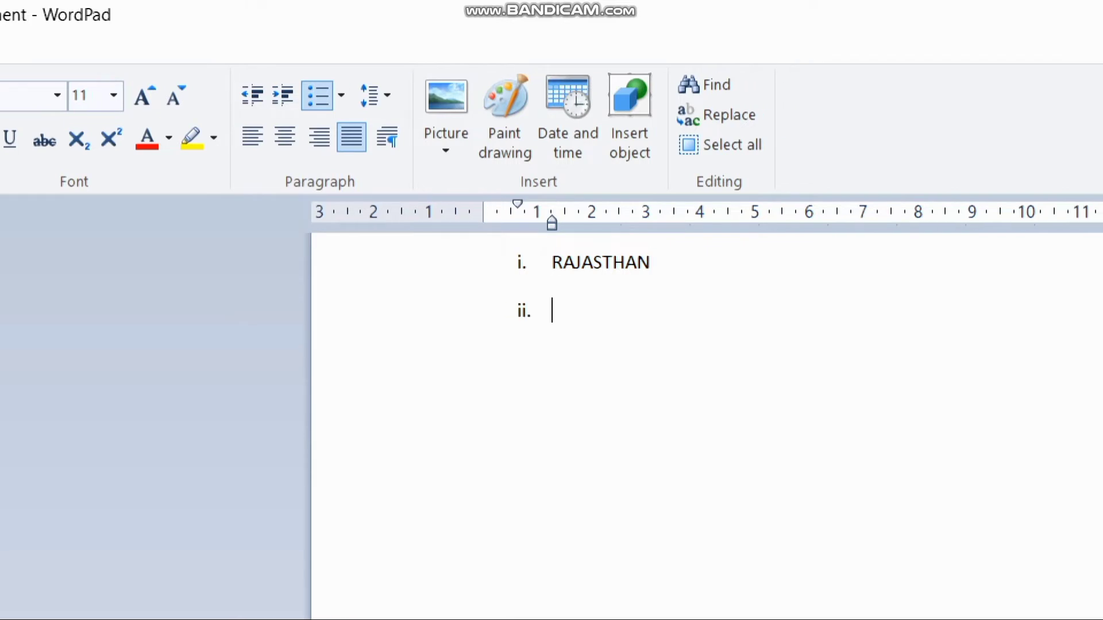
text(MUBAI)
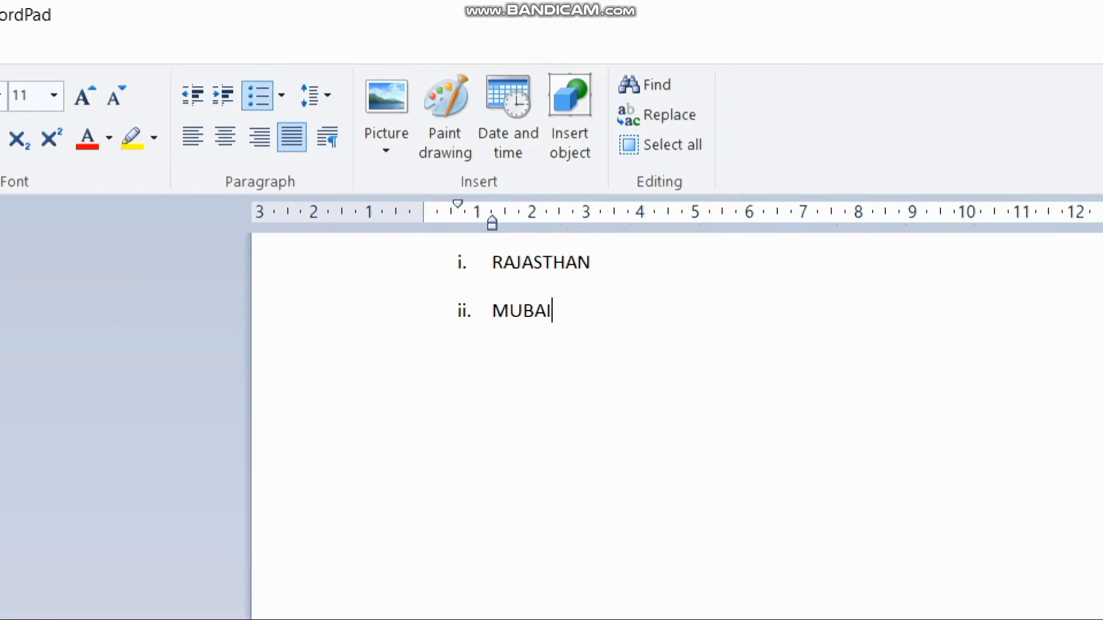
key(Return)
text(SAMAS)
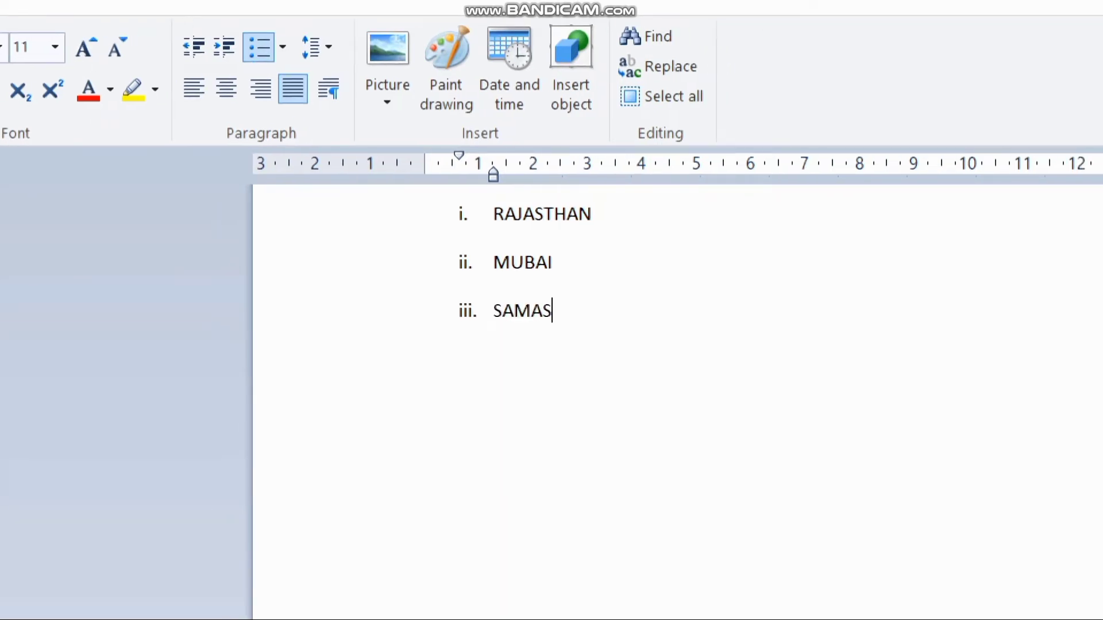
text(TIPUR)
key(Return)
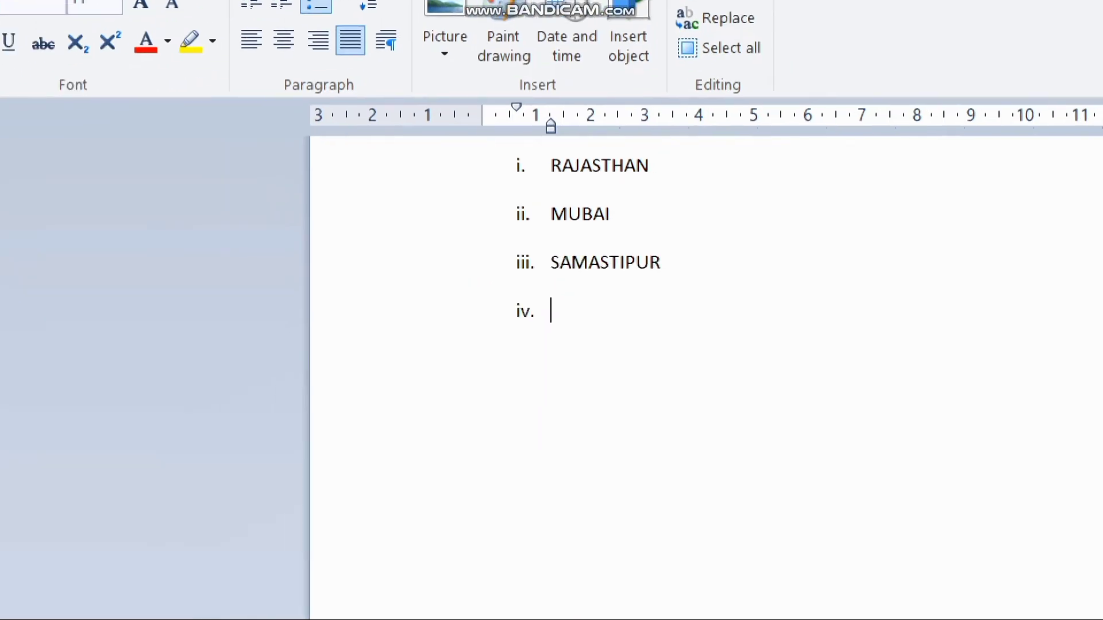
Enter HARIYABNA as the fourth list item and AKUNA as the fifth
text(RAH)
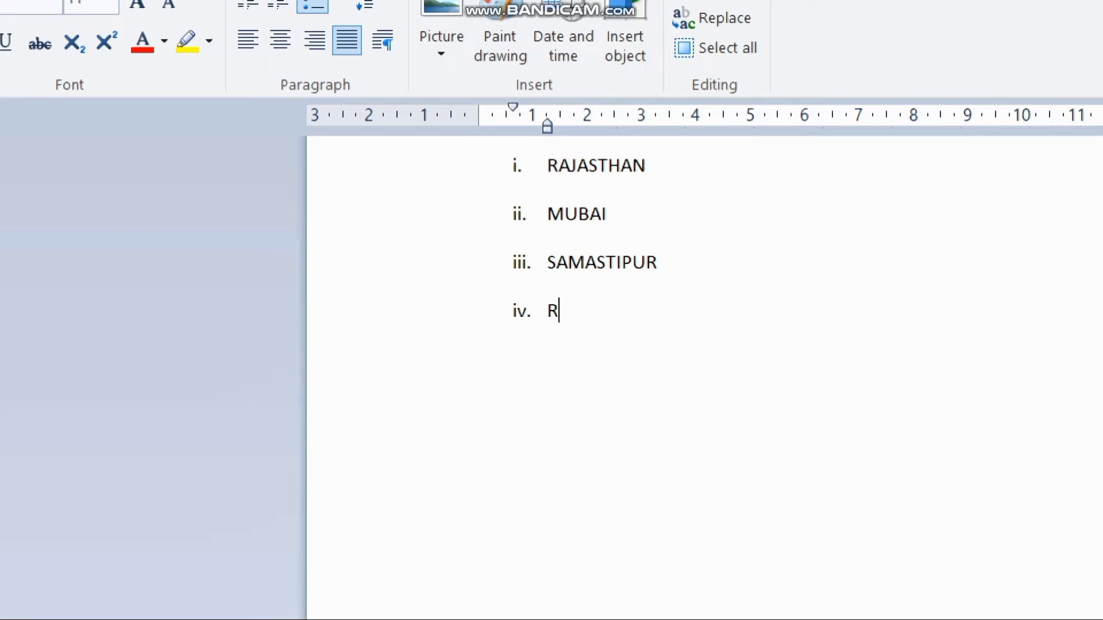
key(BackSpace)
key(BackSpace)
key(BackSpace)
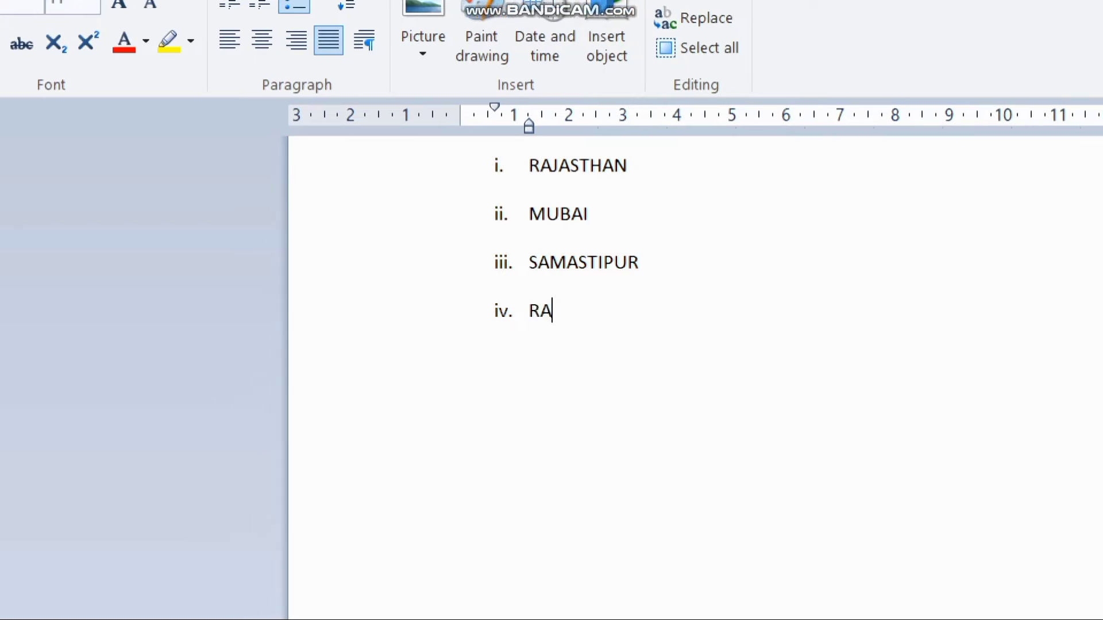
text(HARIYABNA)
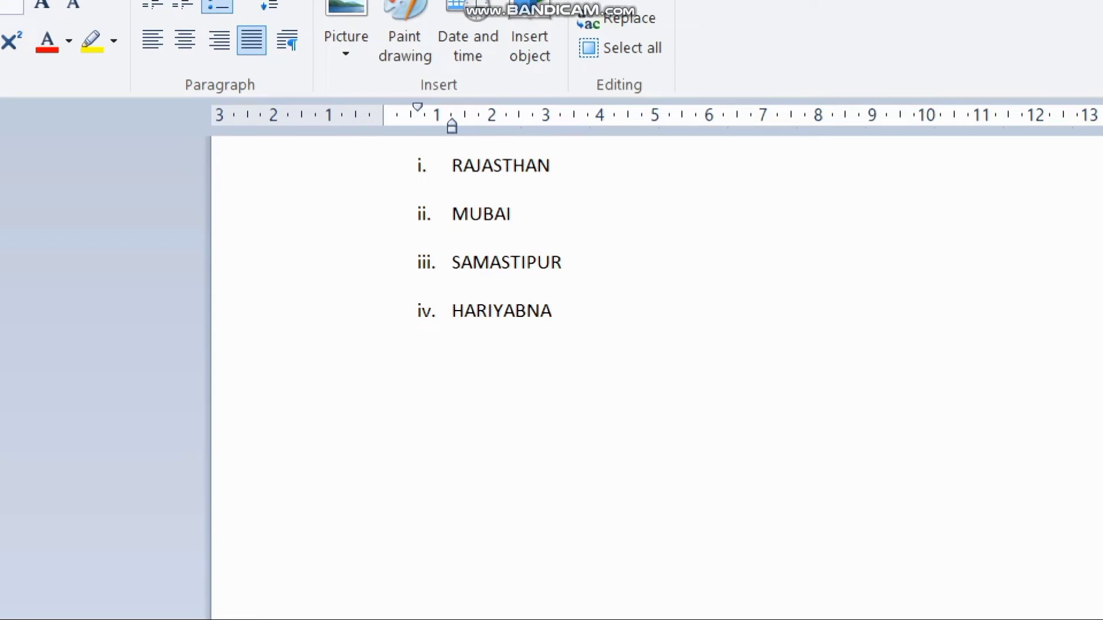
key(Return)
text(A)
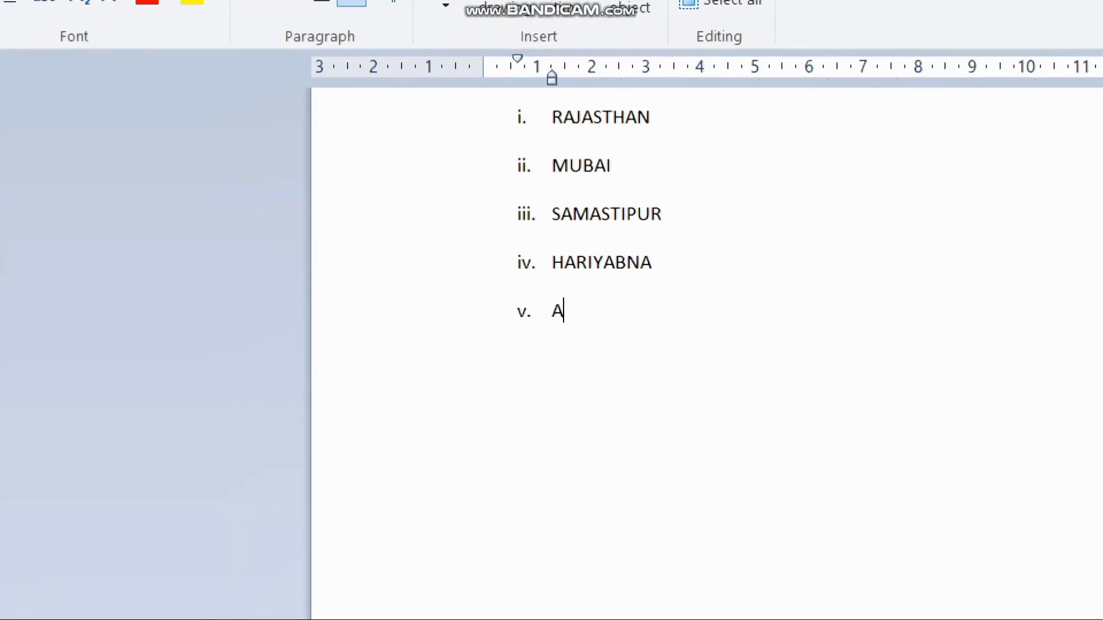
text(KUNA)
key(Return)
Enter SILUAT and KERALA as the sixth and seventh list items, and turn off numbering on the line below them
text(S)
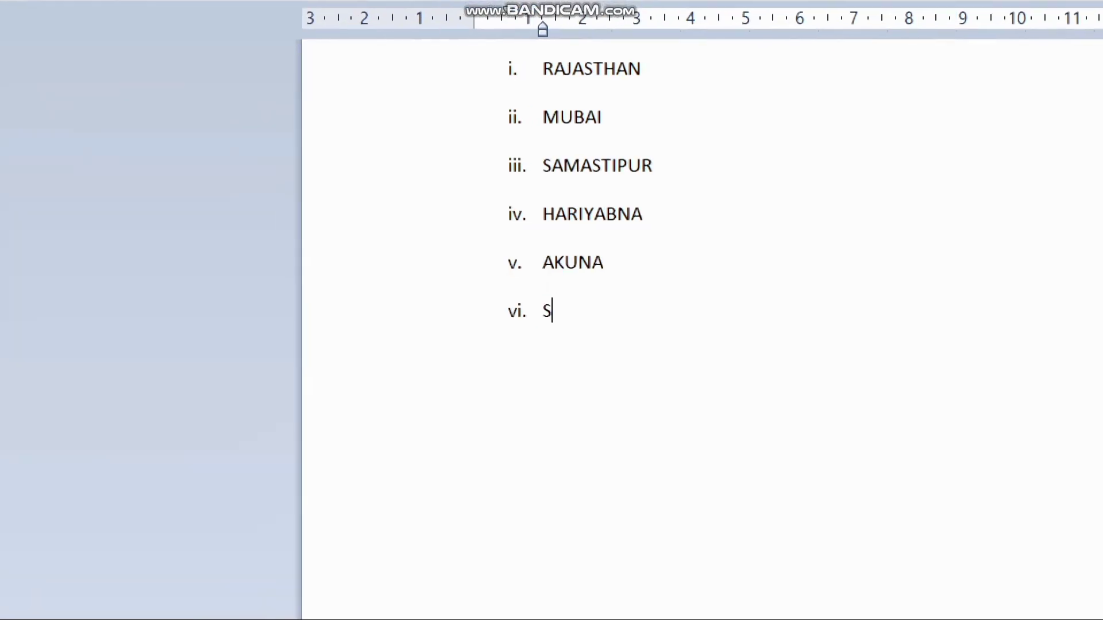
text(LA)
key(BackSpace)
key(BackSpace)
text(ILUAT)
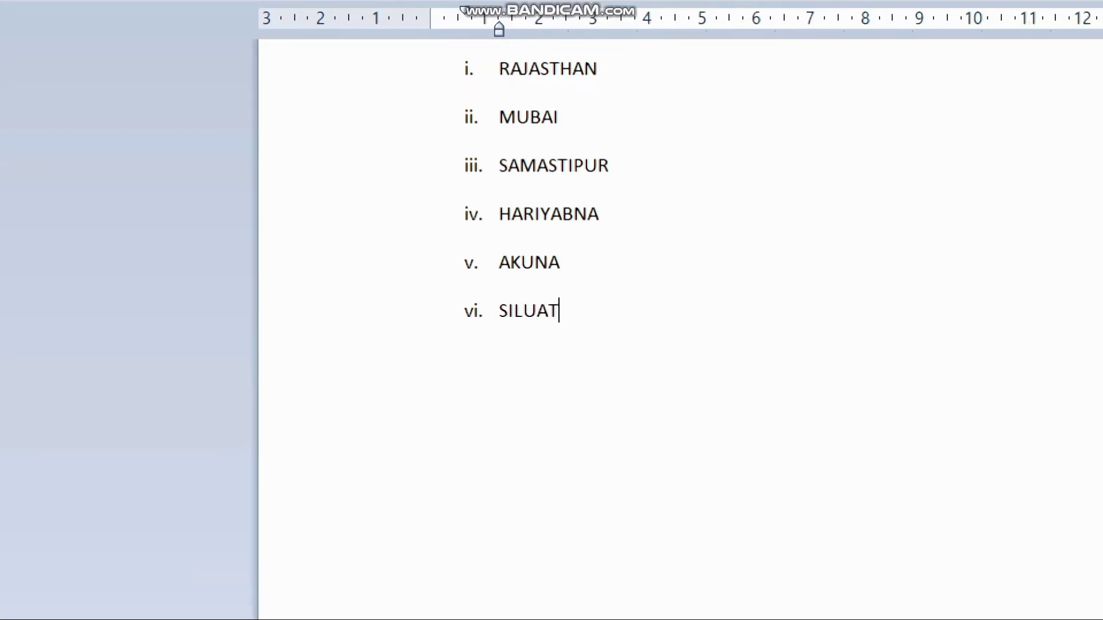
key(Return)
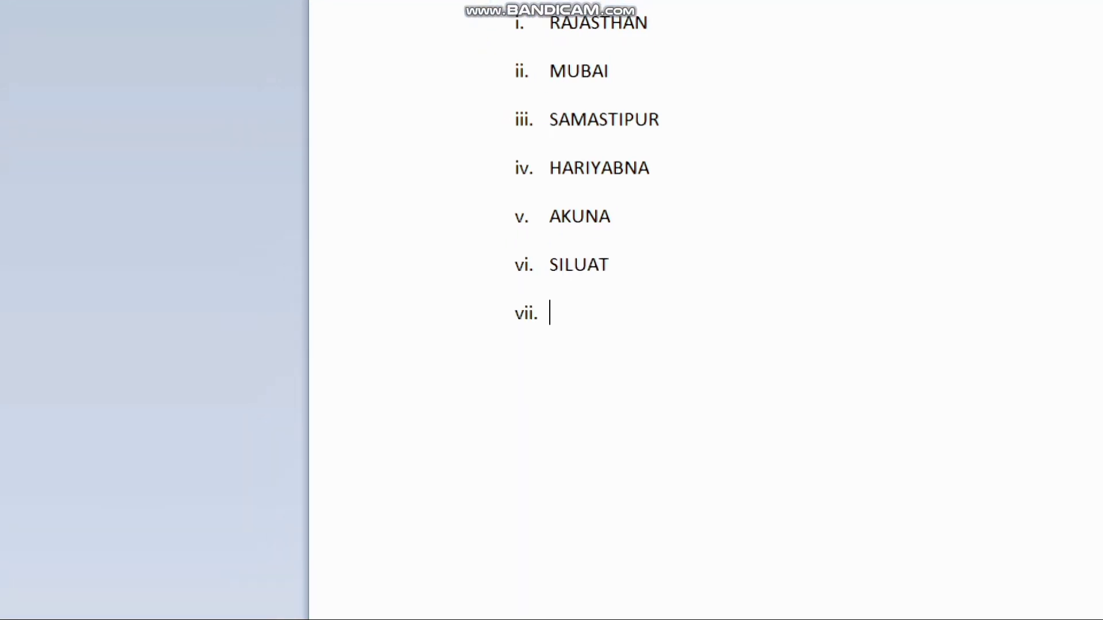
text(KERALA)
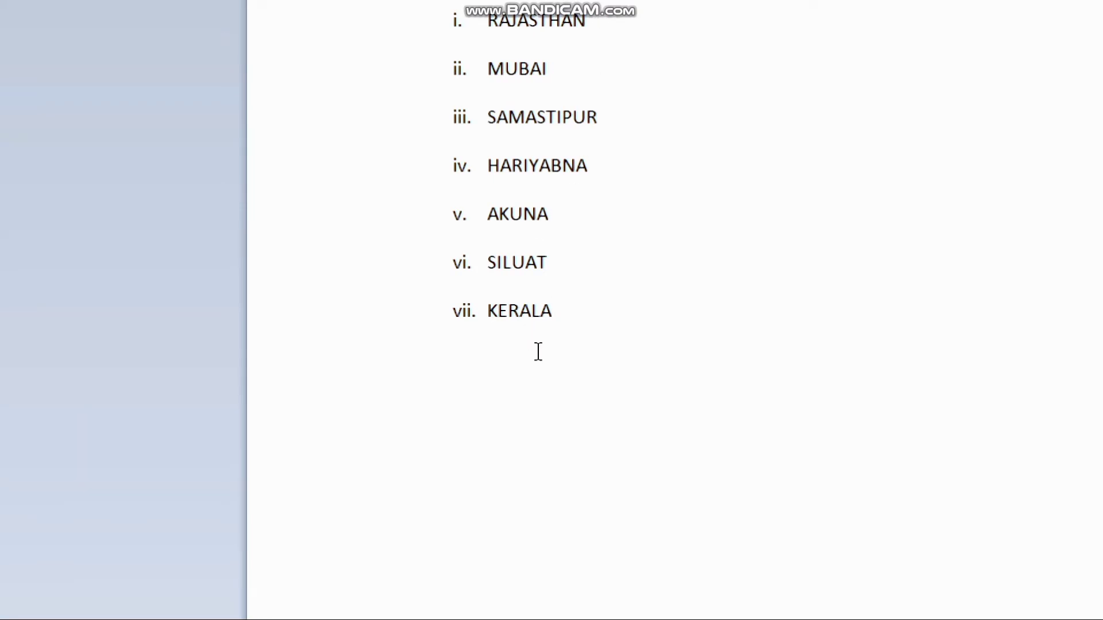
key(Return)
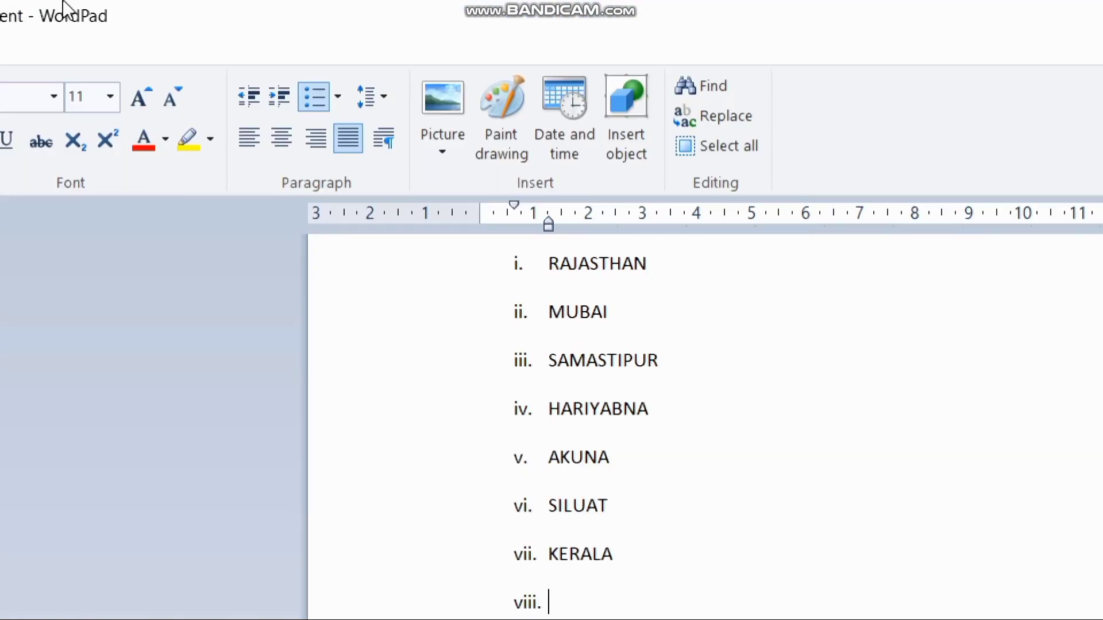
click(329, 102)
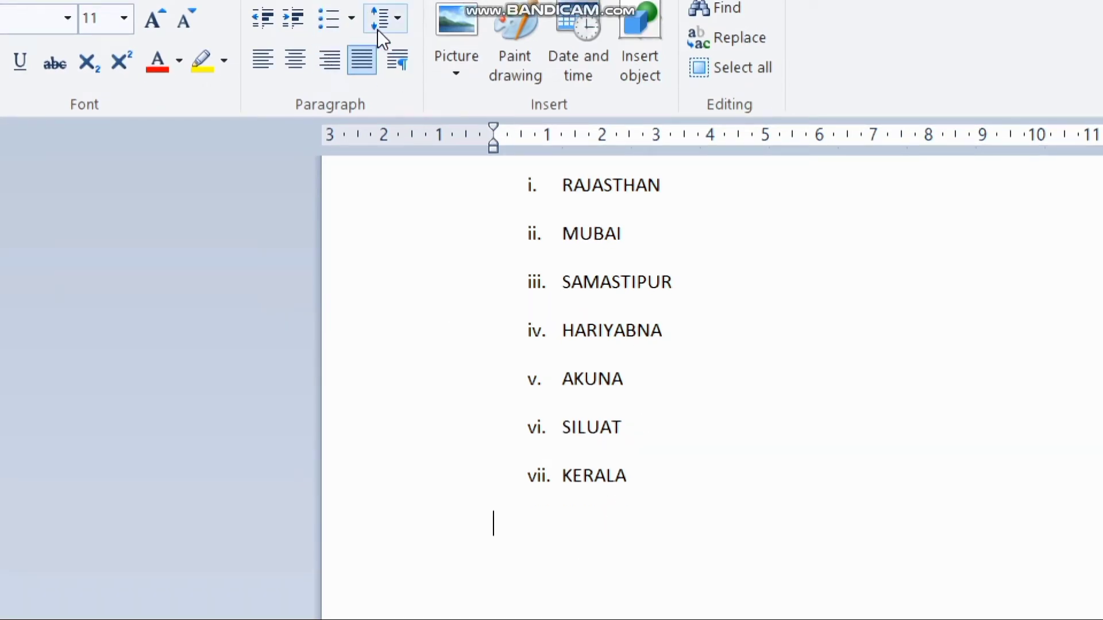
Select the entire document and apply line spacing 2 and 1.0 in turn, finishing with 1.0
click(402, 19)
click(438, 138)
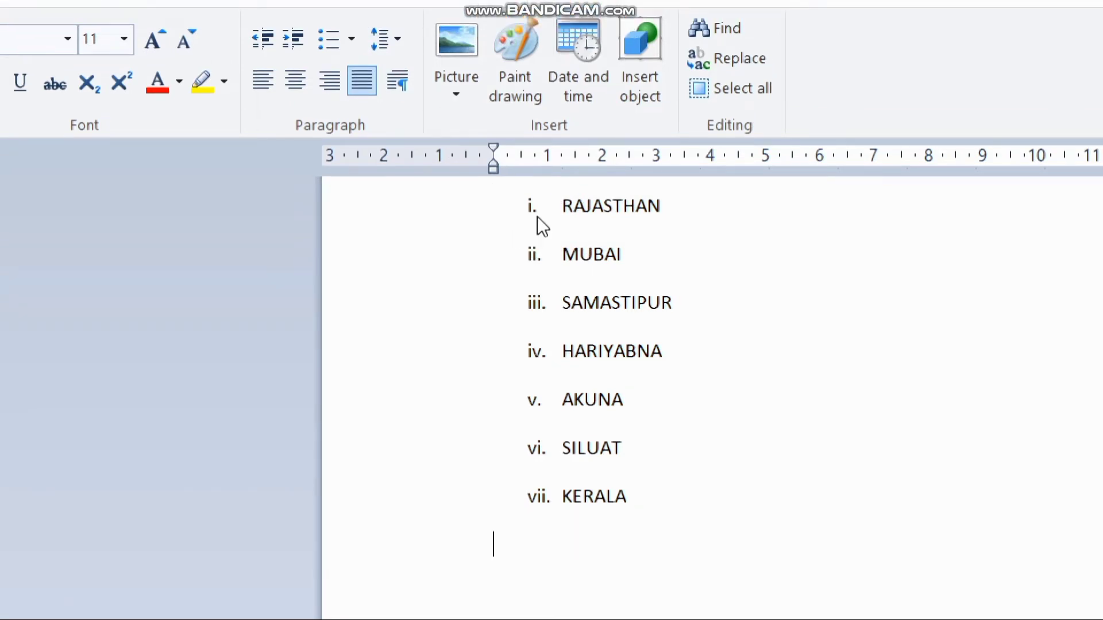
click(523, 217)
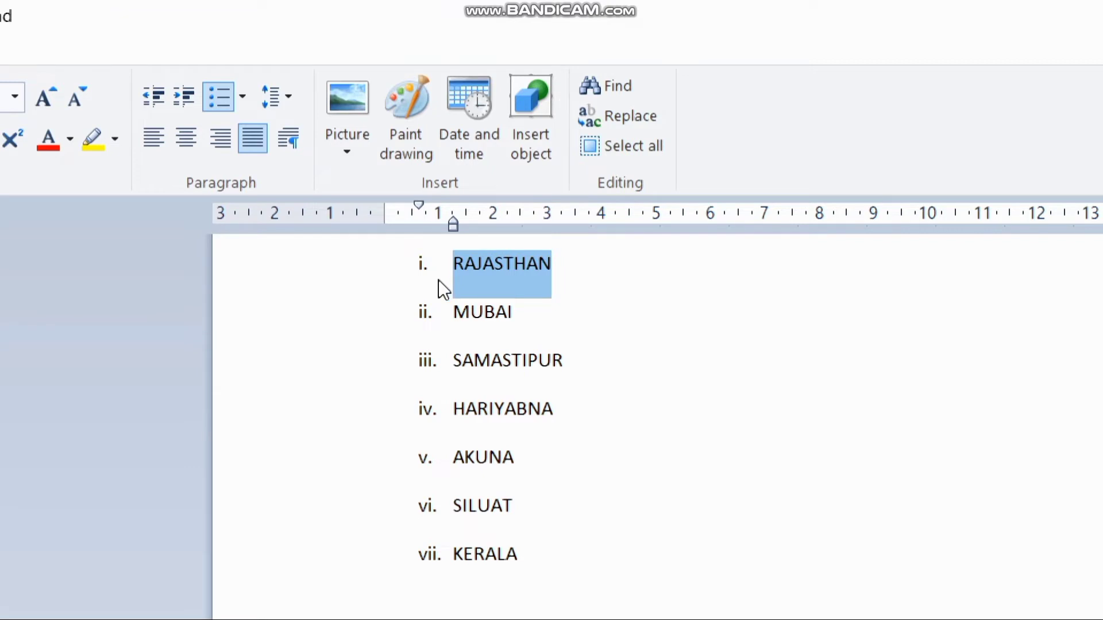
key(ctrl+a)
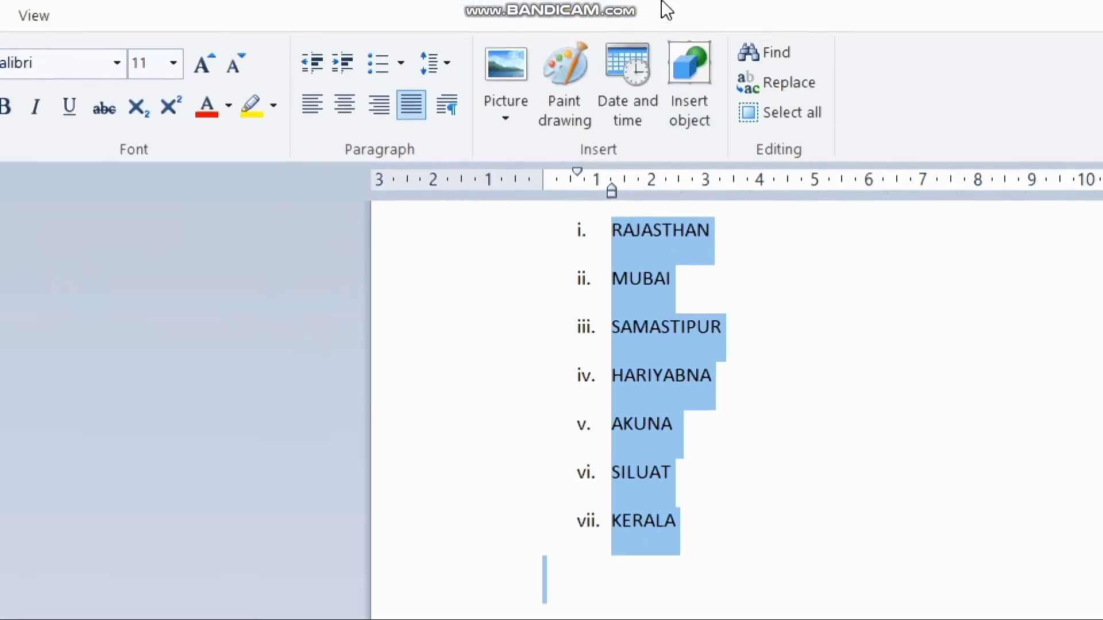
click(451, 81)
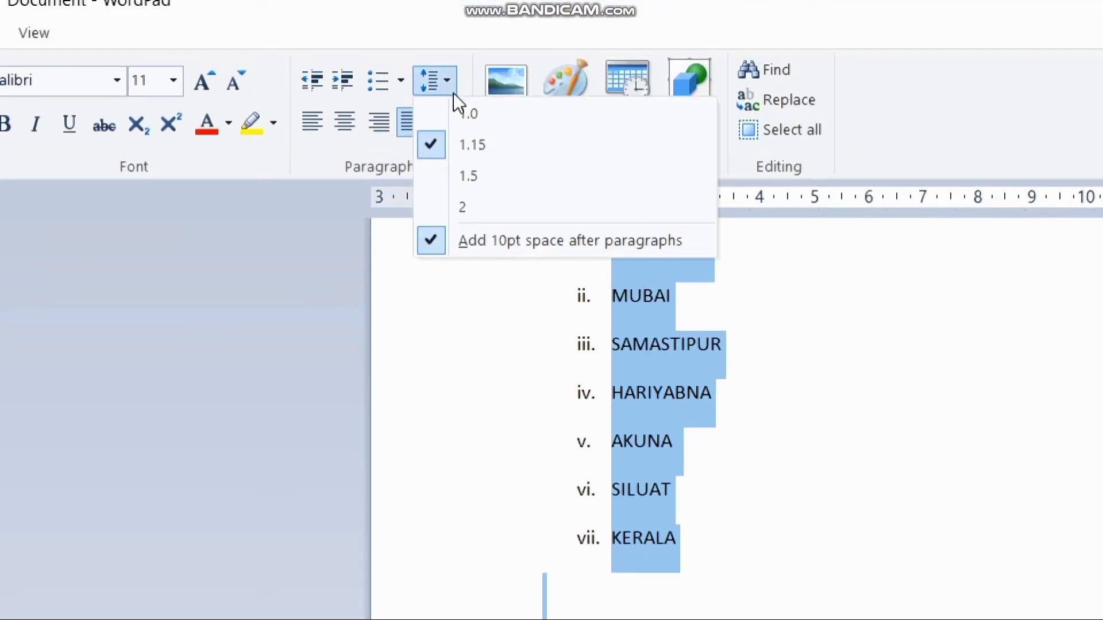
click(440, 211)
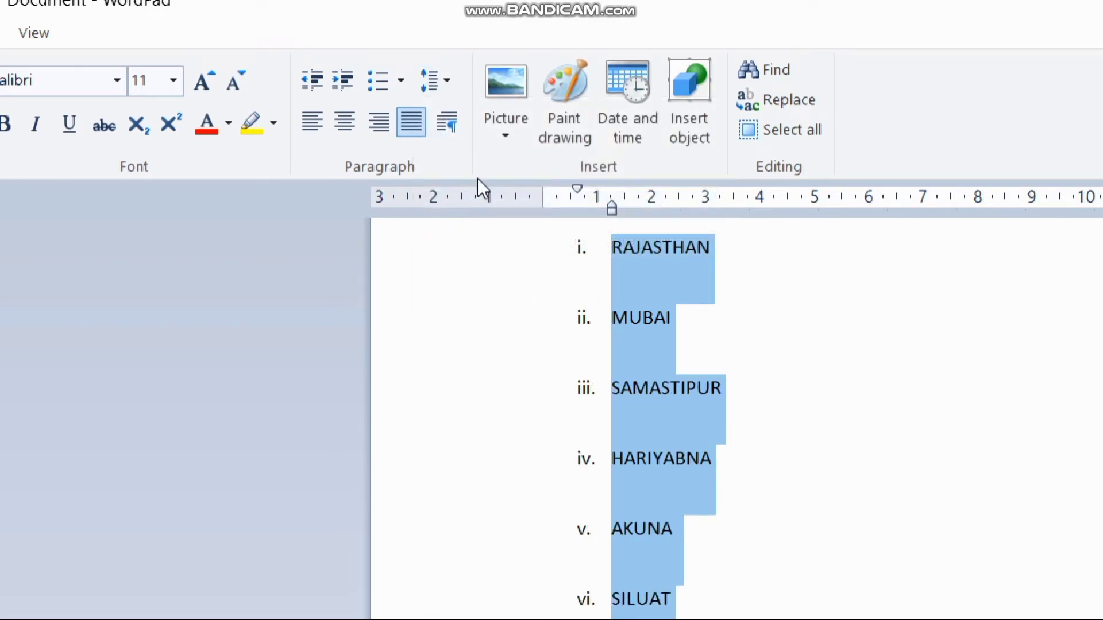
click(452, 79)
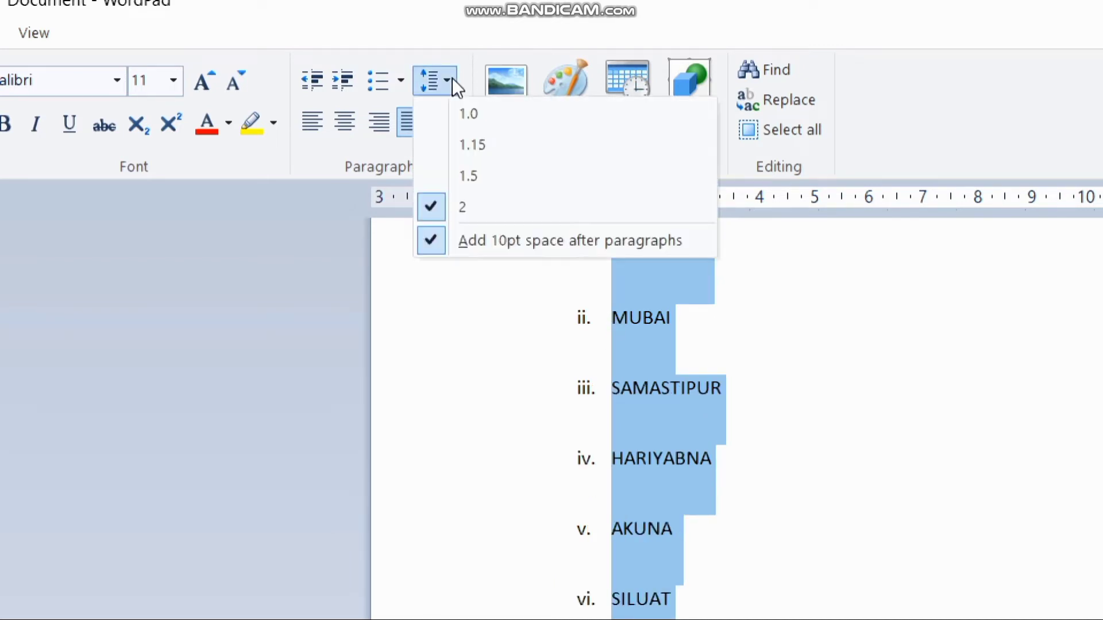
click(436, 115)
click(435, 115)
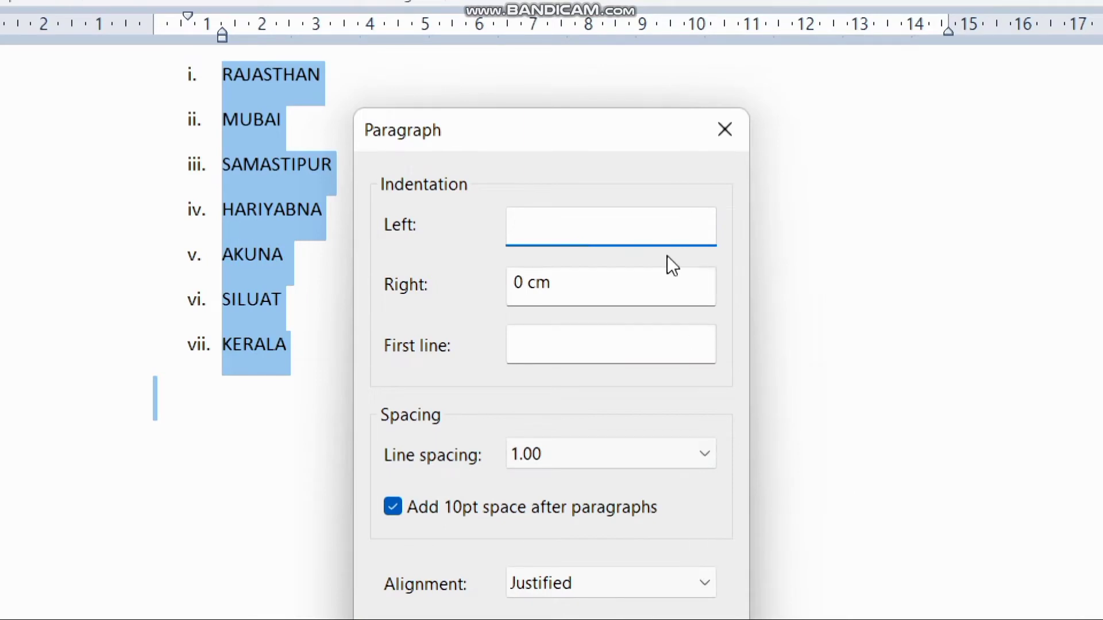
Review the line spacing choices in the Paragraph dialog and close it without changing anything
click(564, 454)
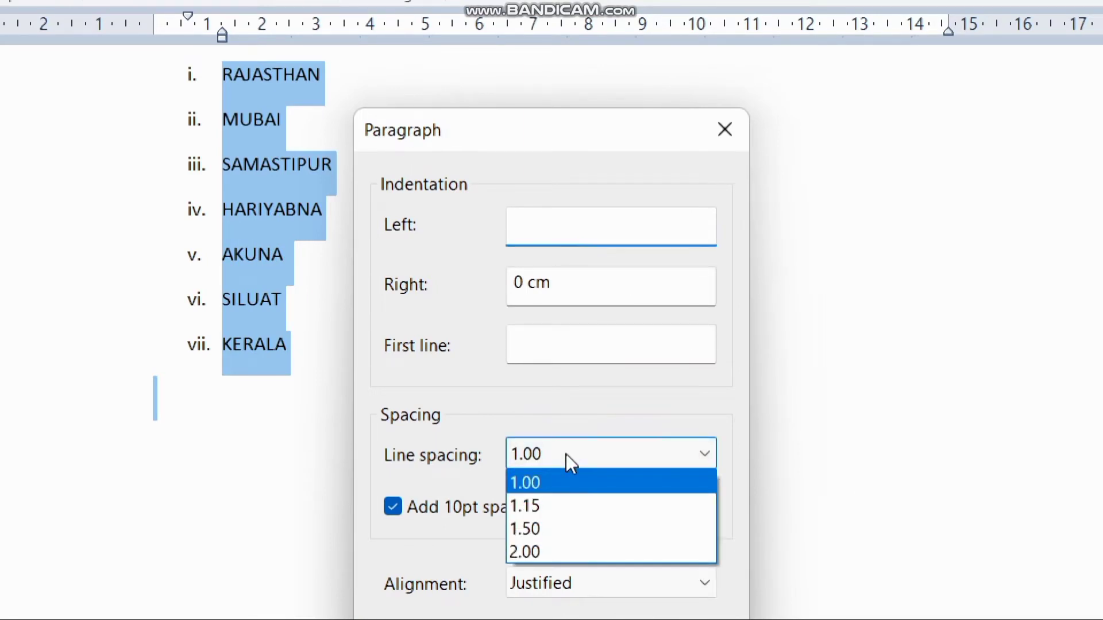
click(553, 454)
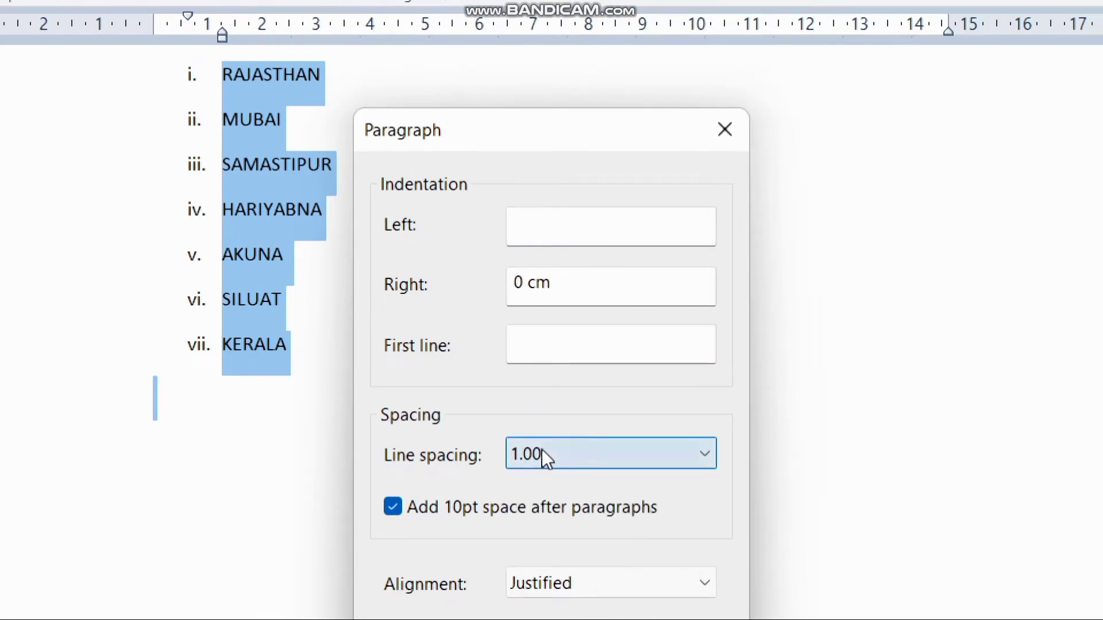
click(537, 453)
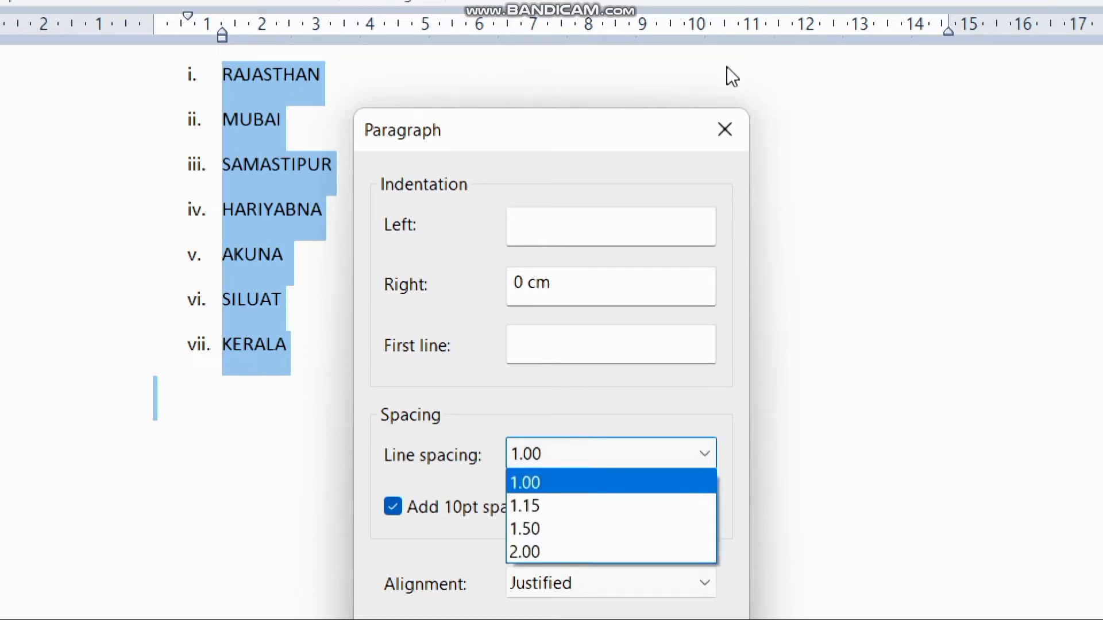
click(720, 144)
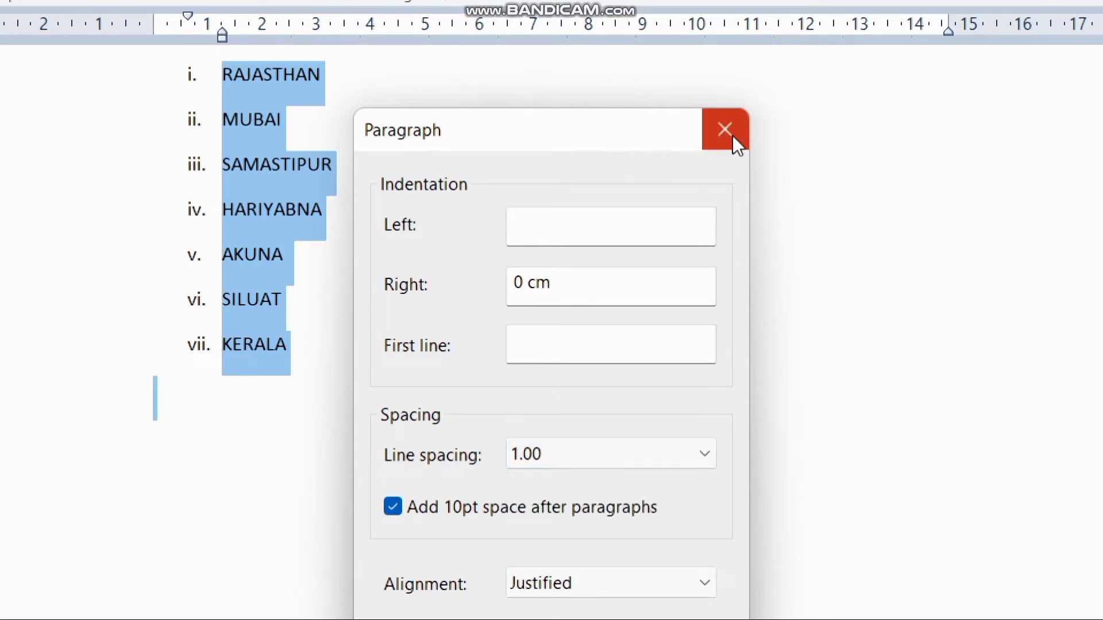
click(726, 137)
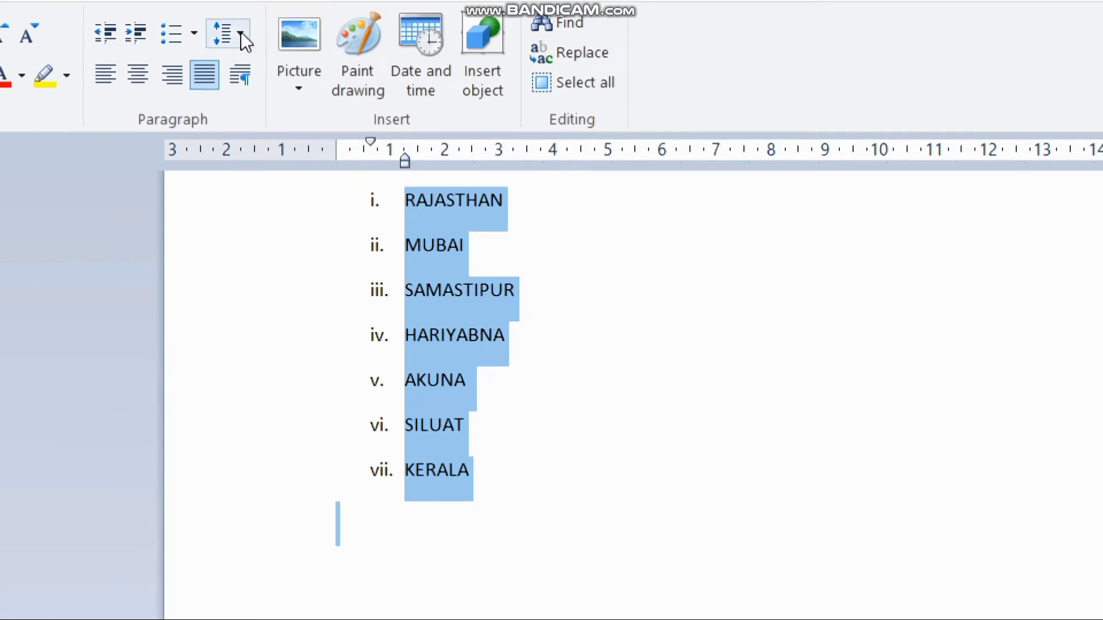
Turn off the 10pt space after paragraphs for the selected list
double_click(236, 35)
click(239, 36)
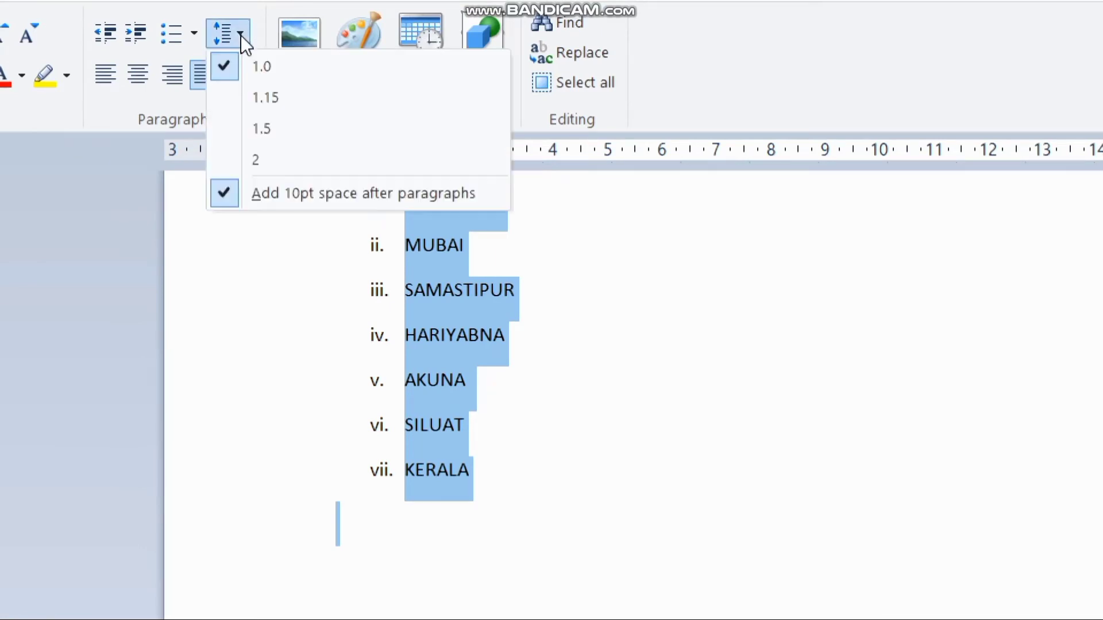
click(287, 197)
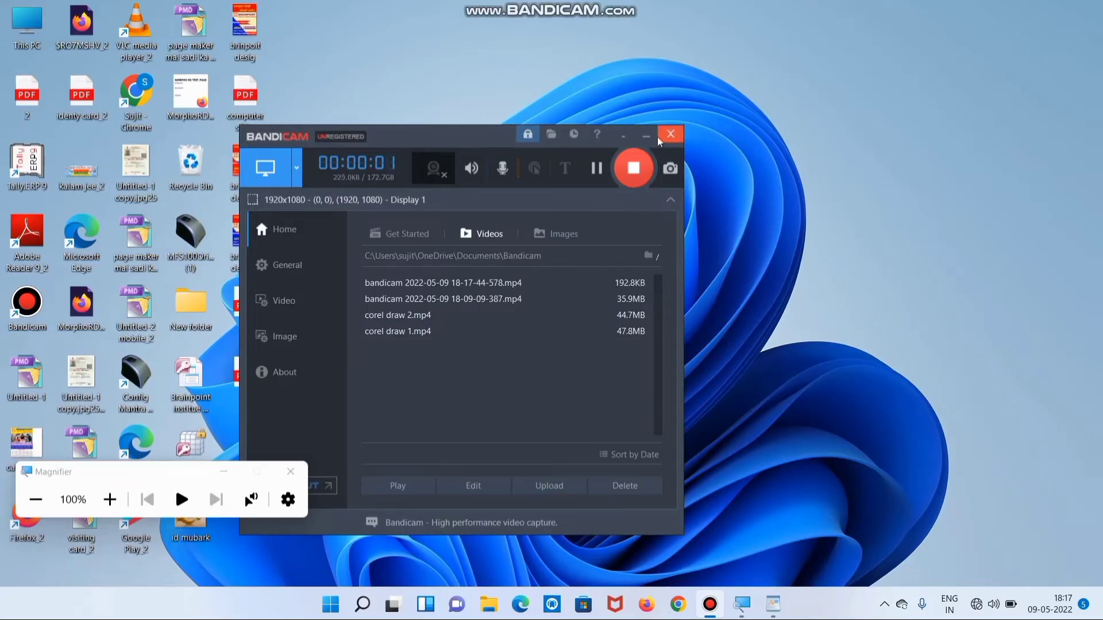
Dismiss the Bandicam window and switch back to the WordPad document
click(660, 142)
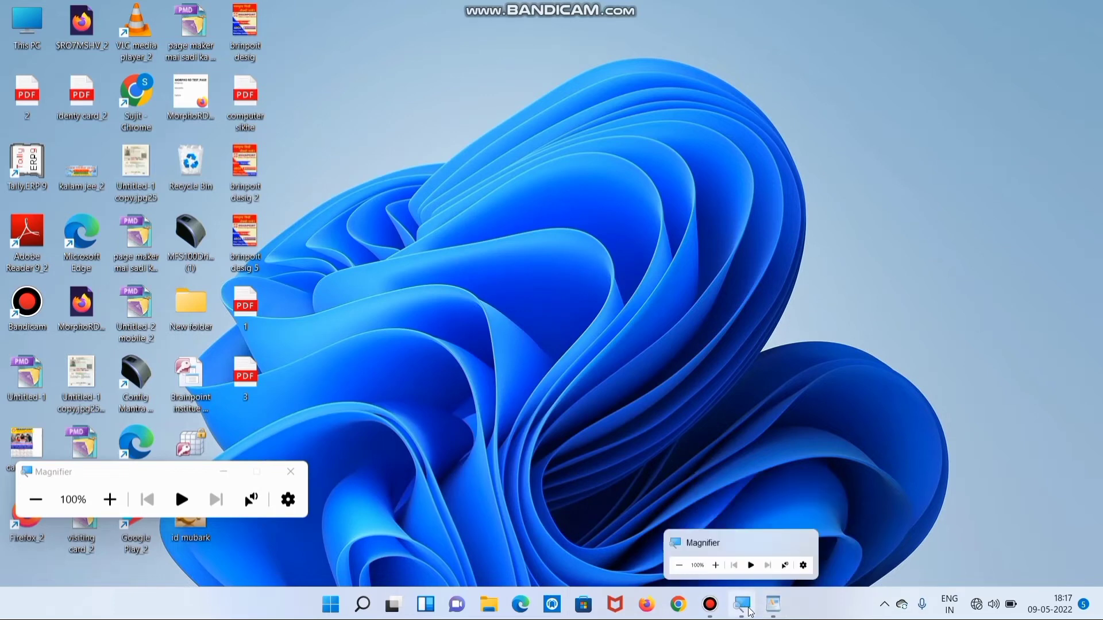
click(774, 604)
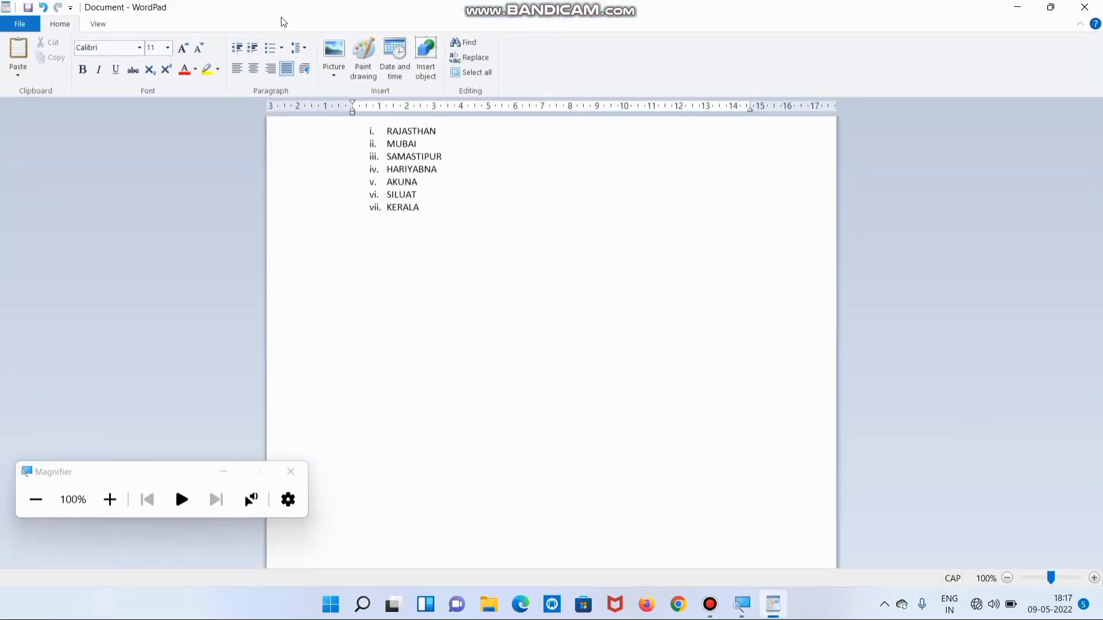
Select the whole numbered list of places and delete it, leaving the document empty
click(109, 500)
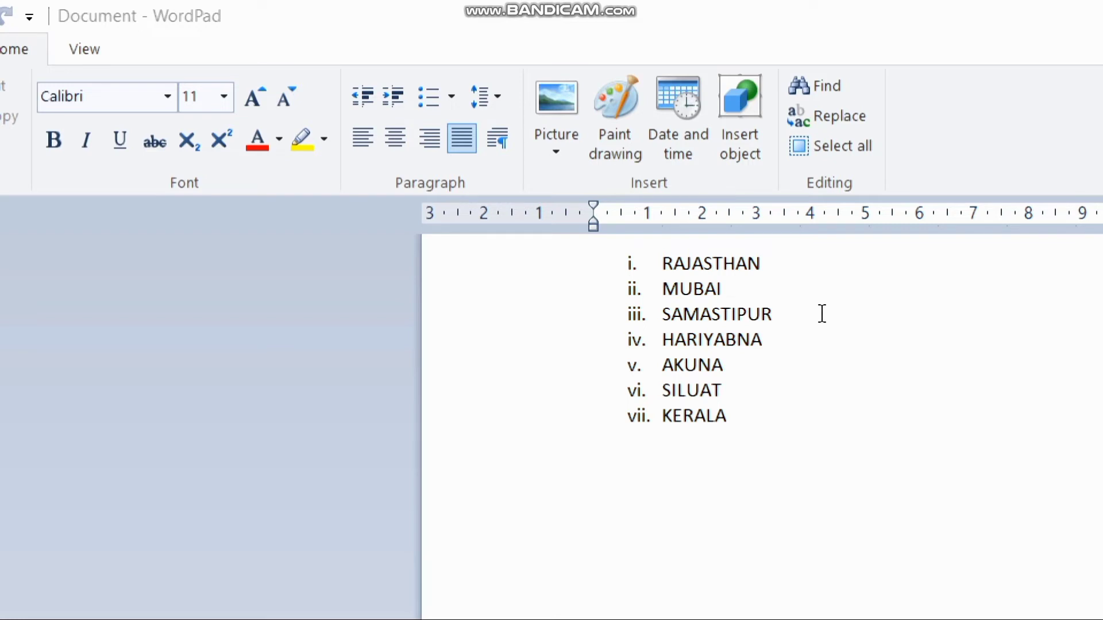
key(ctrl+a)
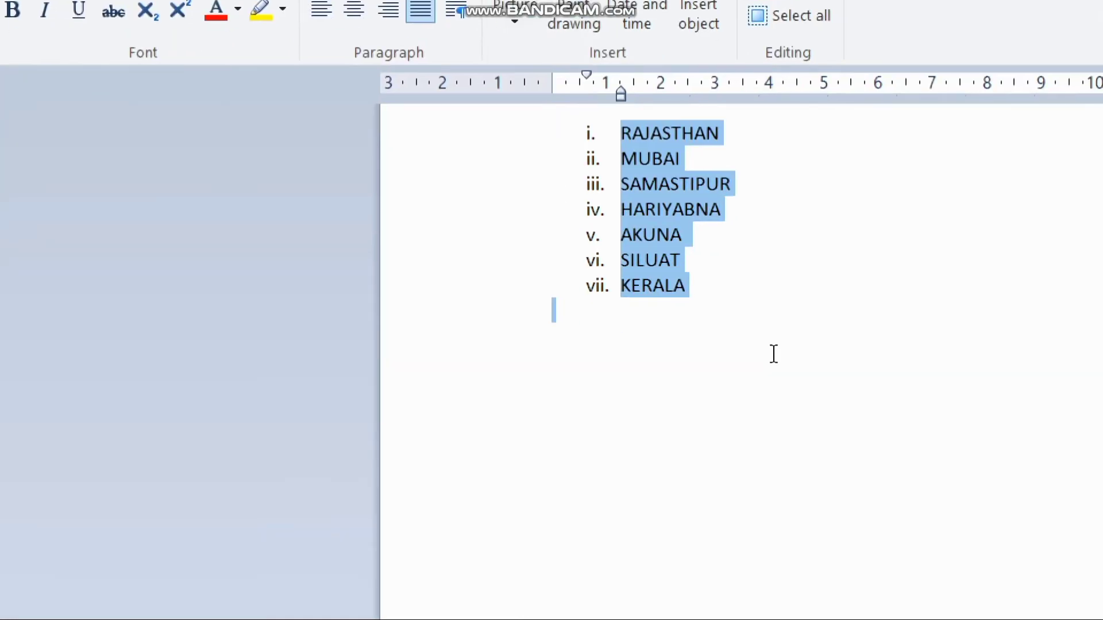
key(Delete)
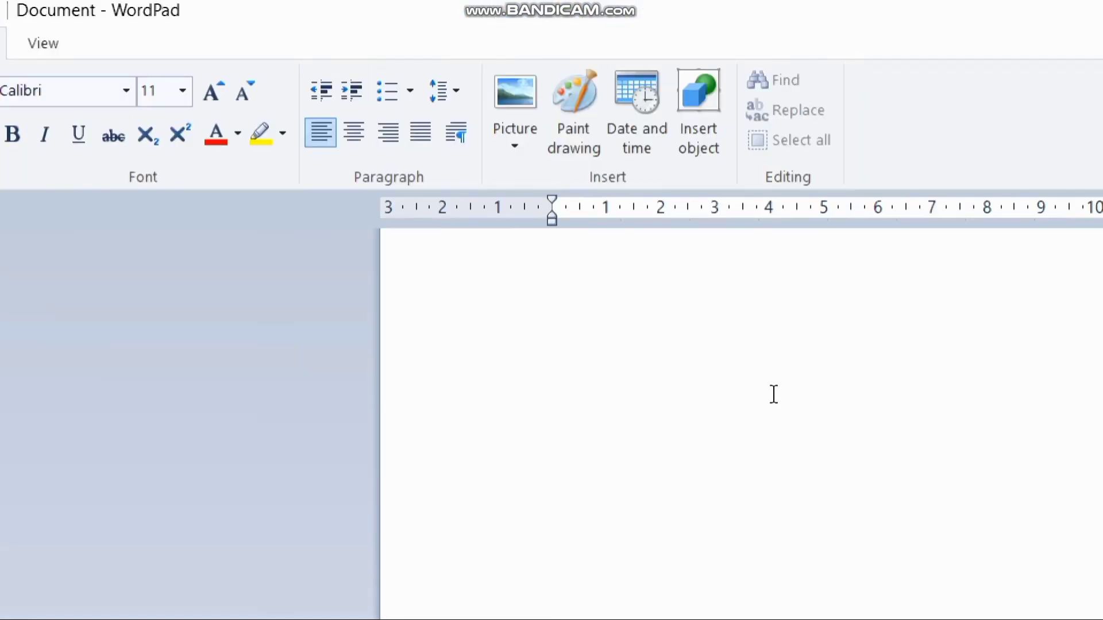
Insert the picture "brinpoit desig 2" from the Desktop folder into the empty document
click(513, 148)
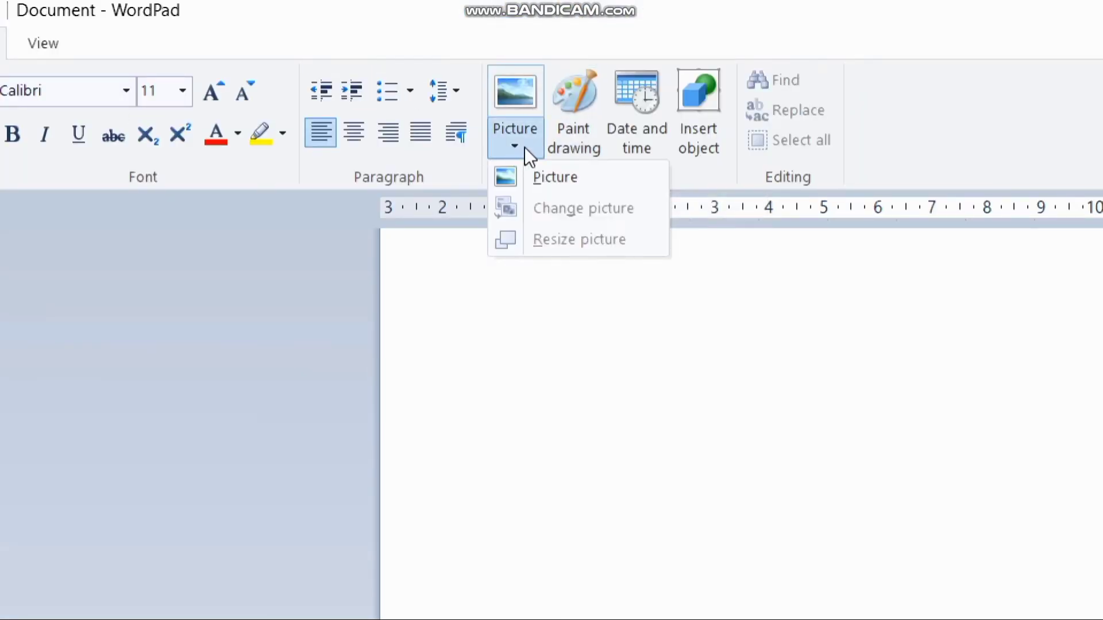
click(532, 177)
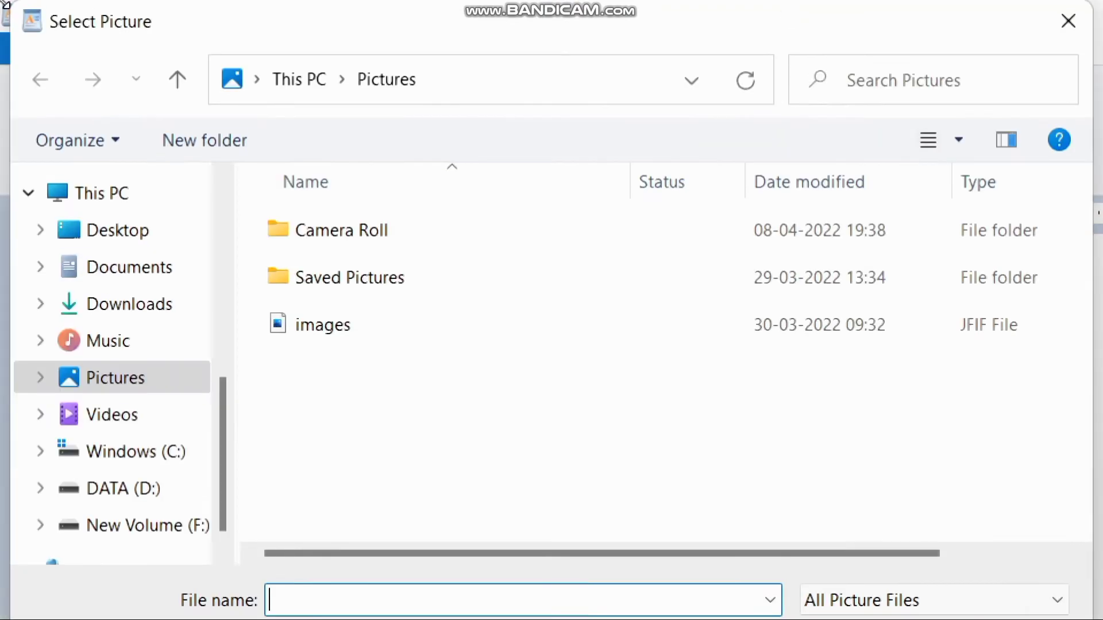
click(148, 244)
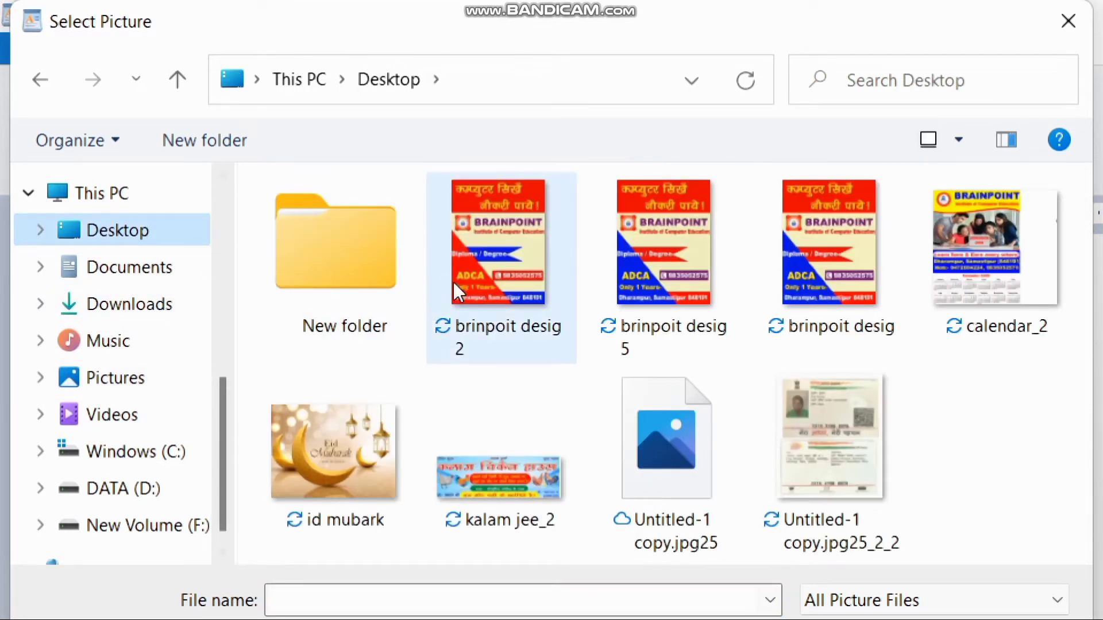
click(507, 260)
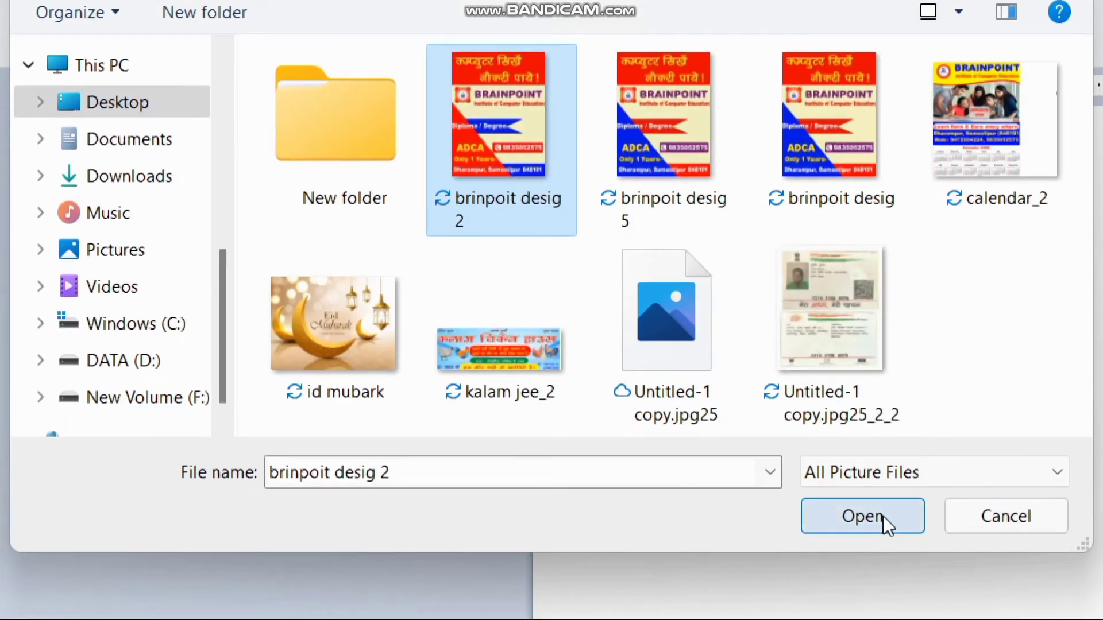
click(884, 568)
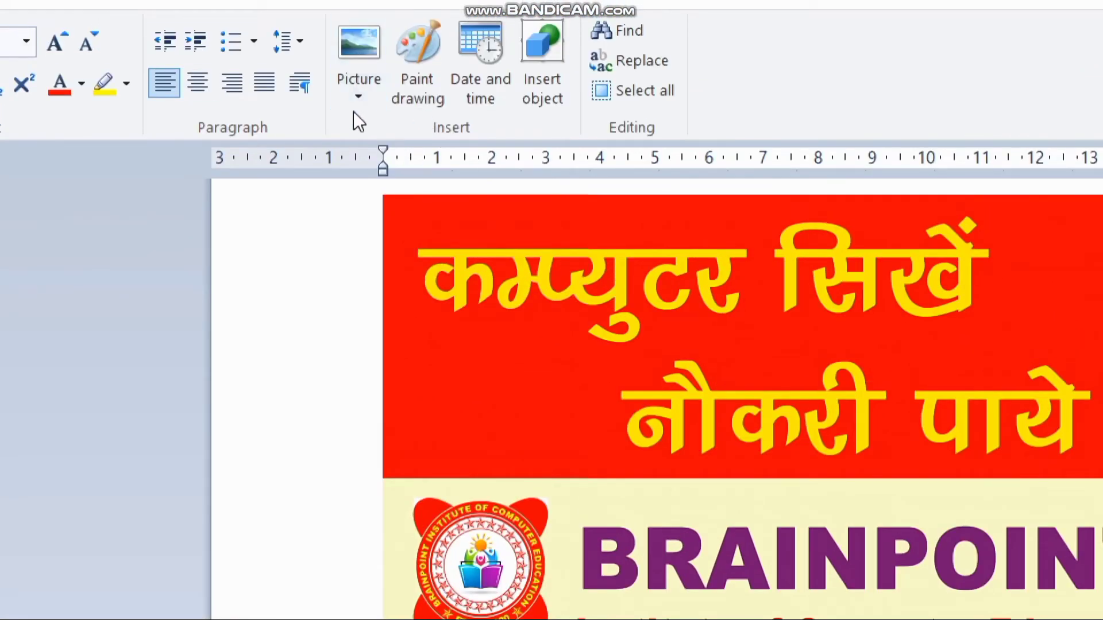
Check the change and resize options for the inserted picture, and delete the picture from the document
click(361, 98)
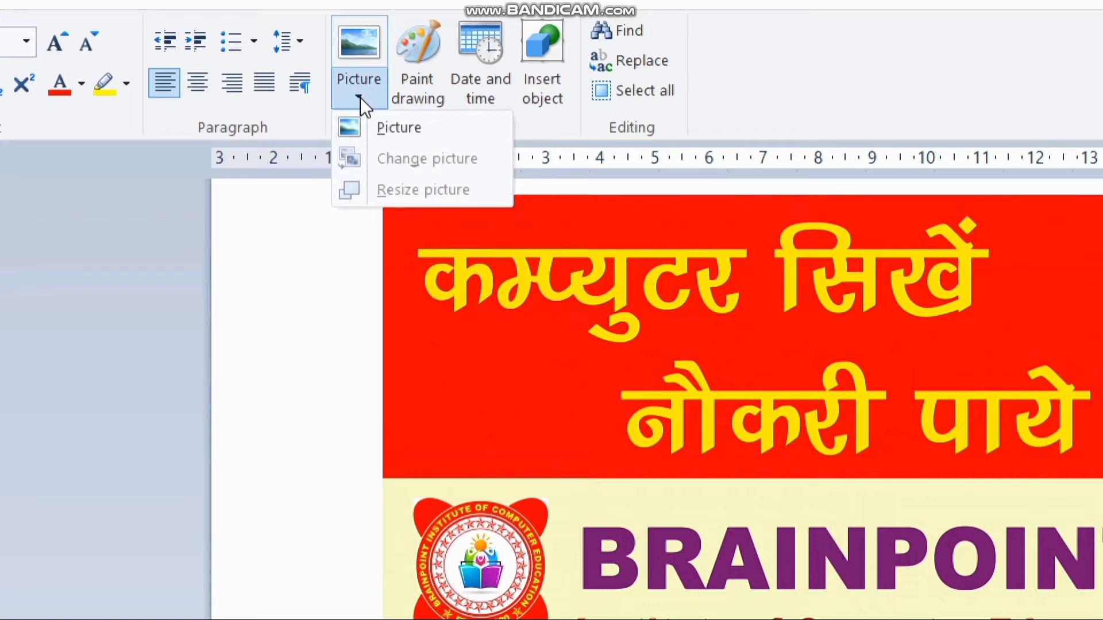
click(459, 288)
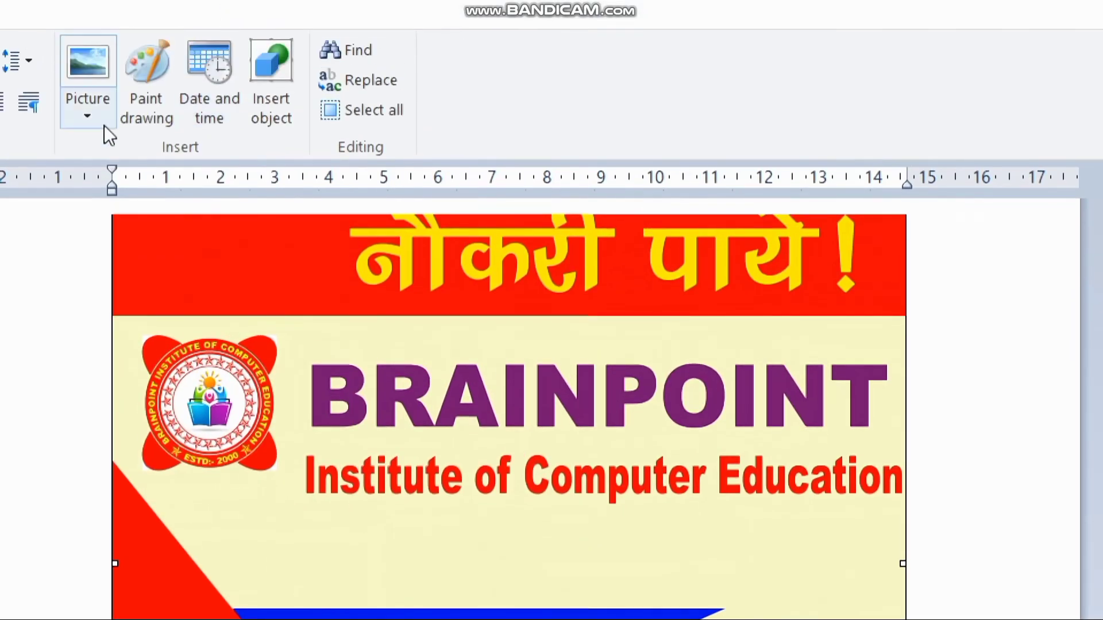
click(88, 118)
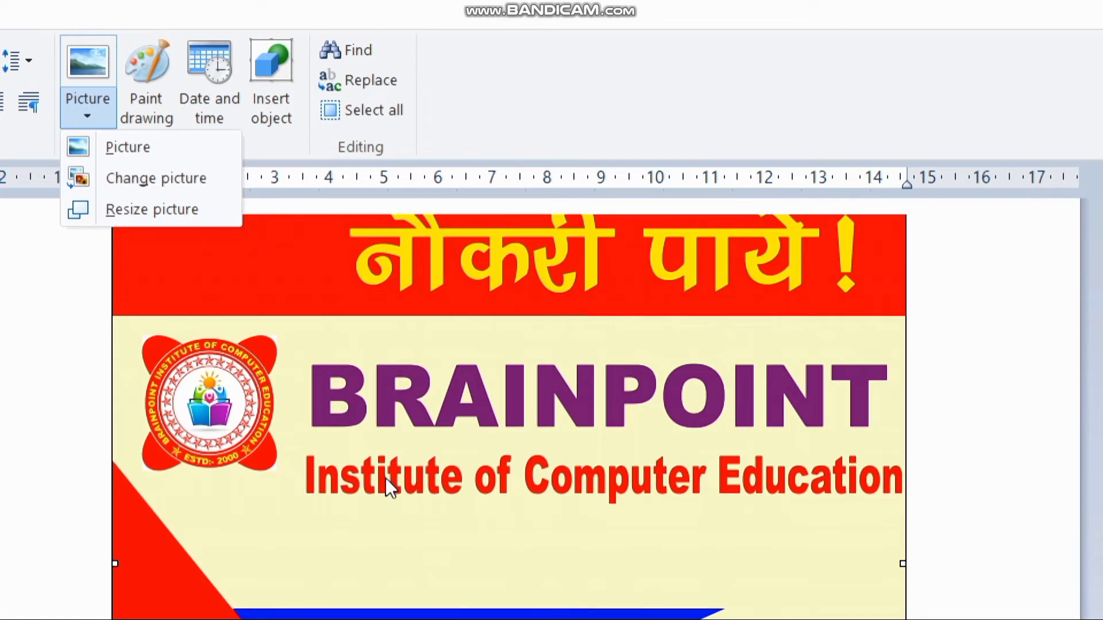
click(31, 491)
key(Delete)
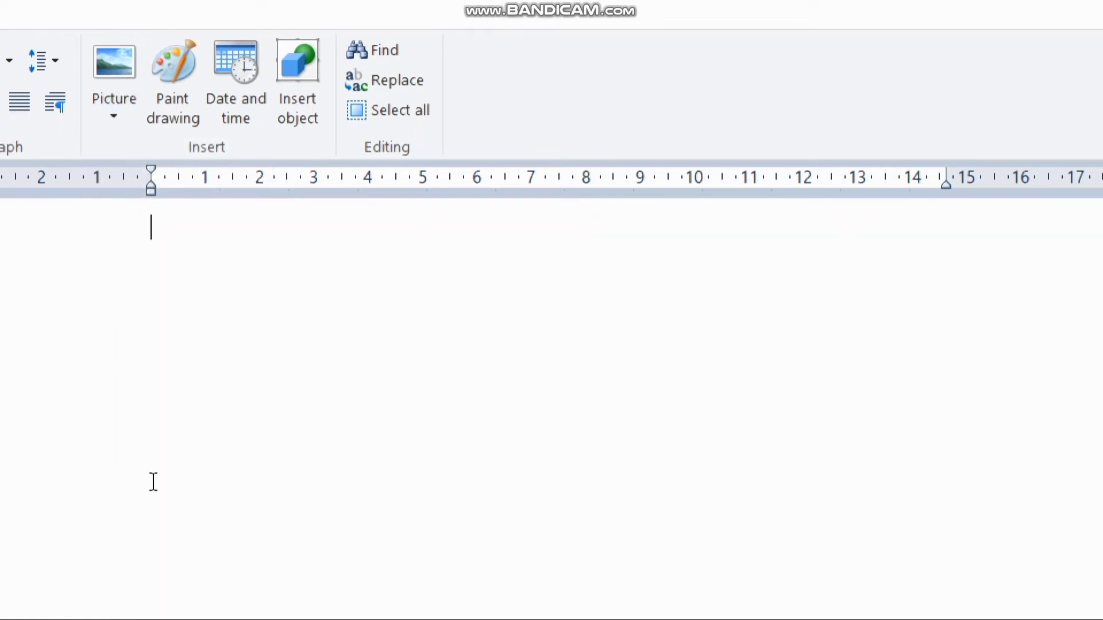
Start a Paint drawing in the document and enlarge its canvas to about 934 × 464 px
click(171, 101)
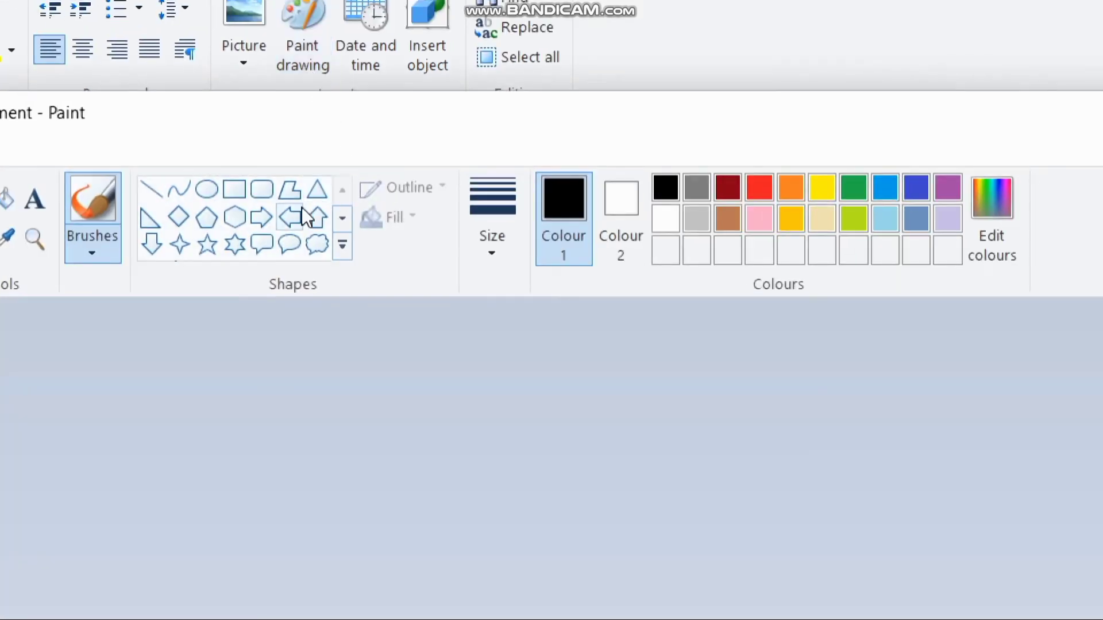
click(236, 190)
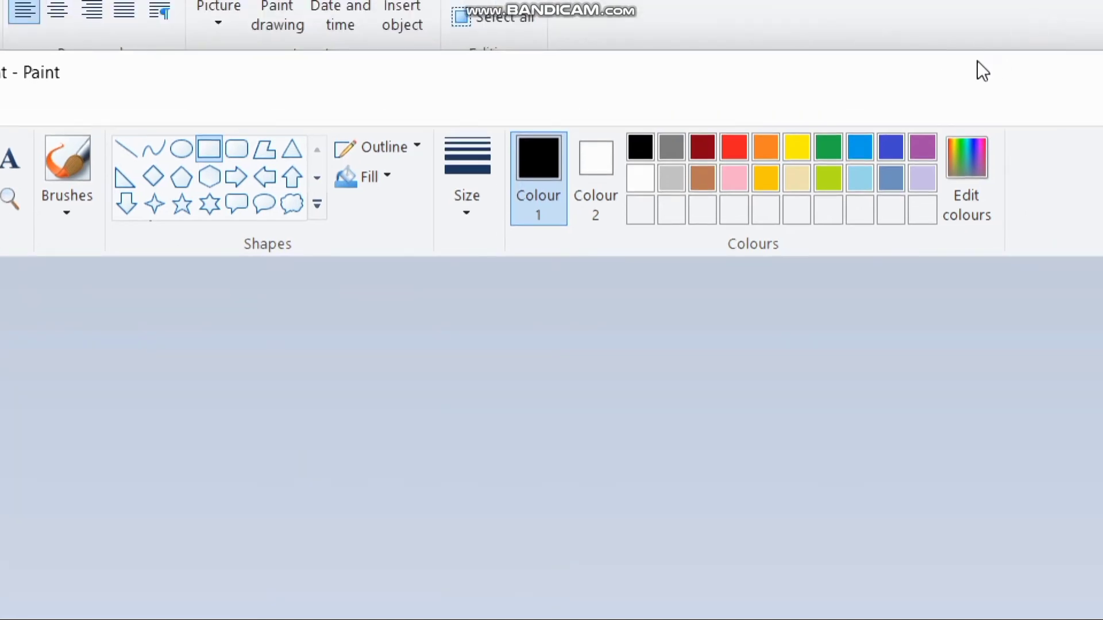
key(super+minus)
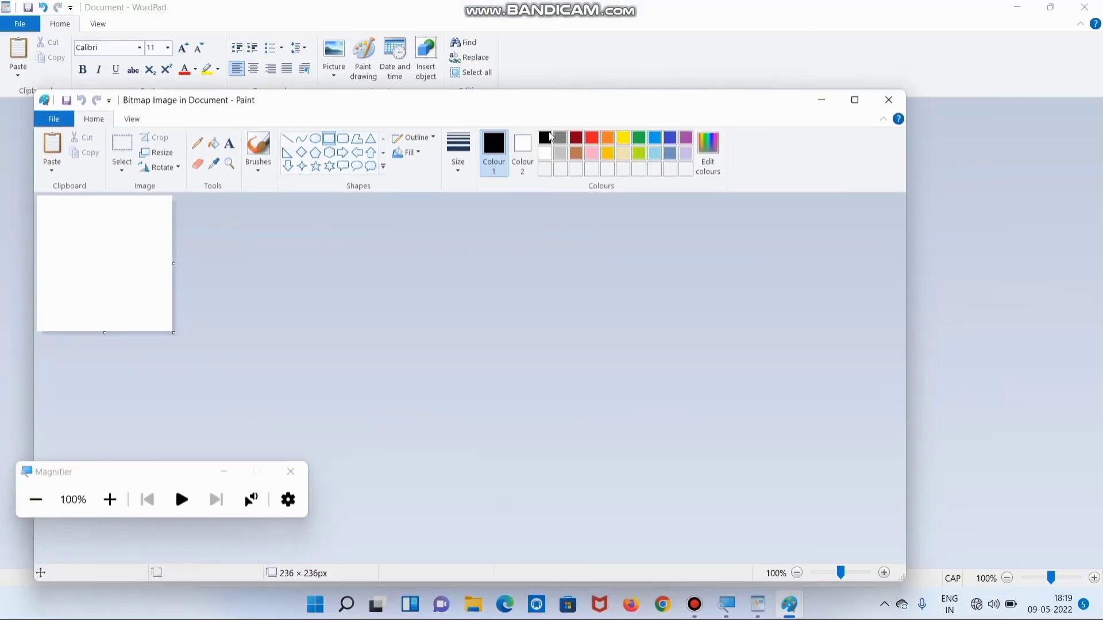
drag(171, 262, 434, 294)
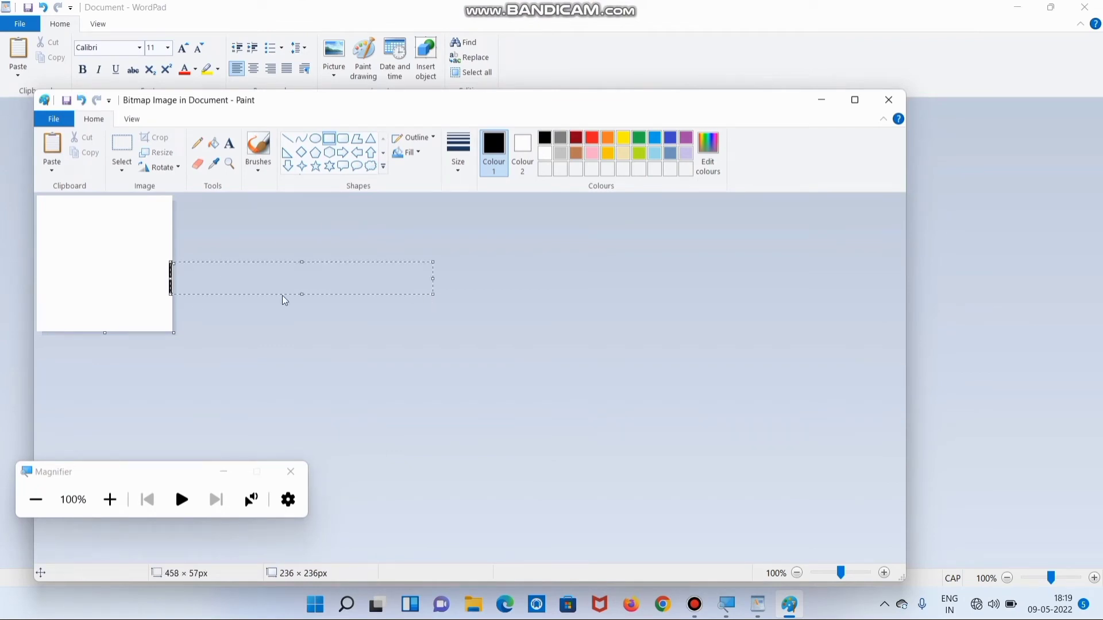
drag(178, 267, 574, 265)
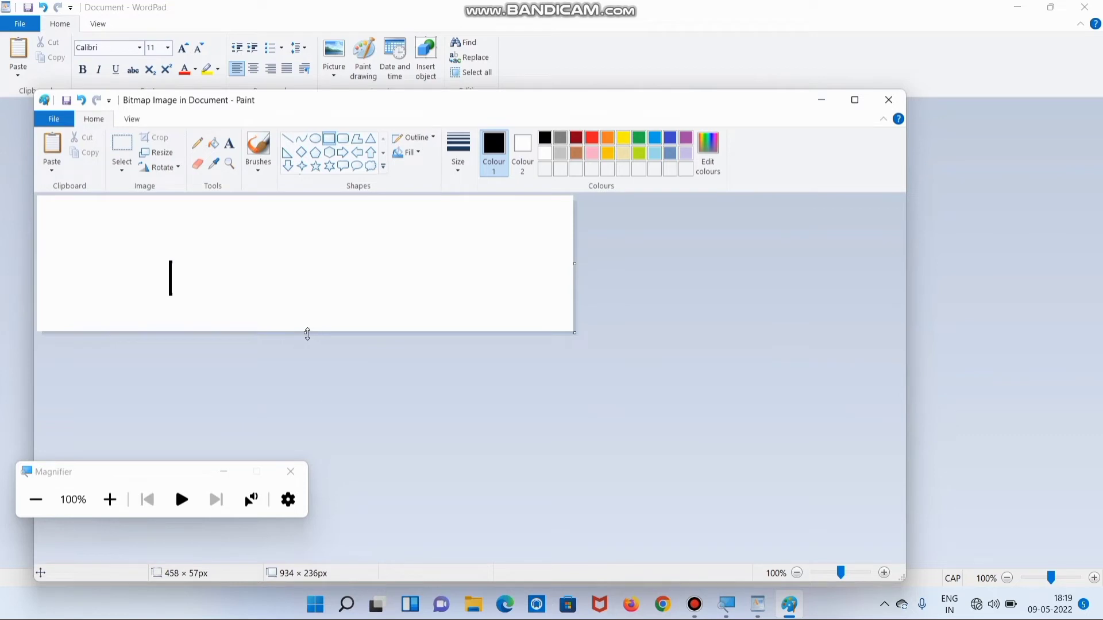
drag(307, 334, 307, 464)
Draw a pentagon about 157 × 223 px, fill it with black, and return to the document with the drawing embedded
click(315, 152)
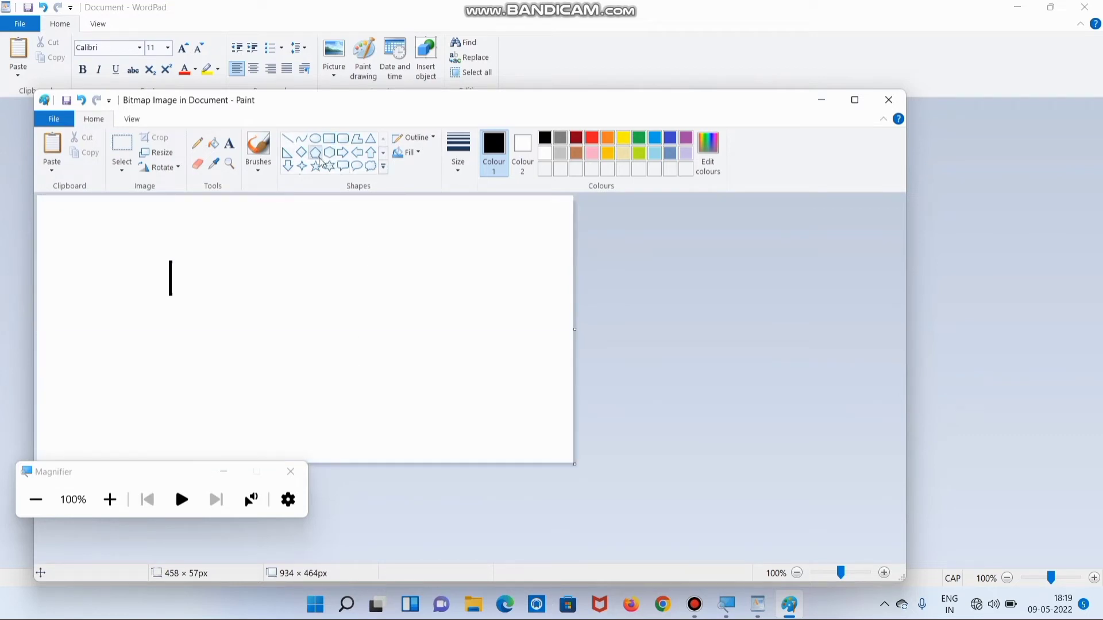
drag(277, 254, 367, 382)
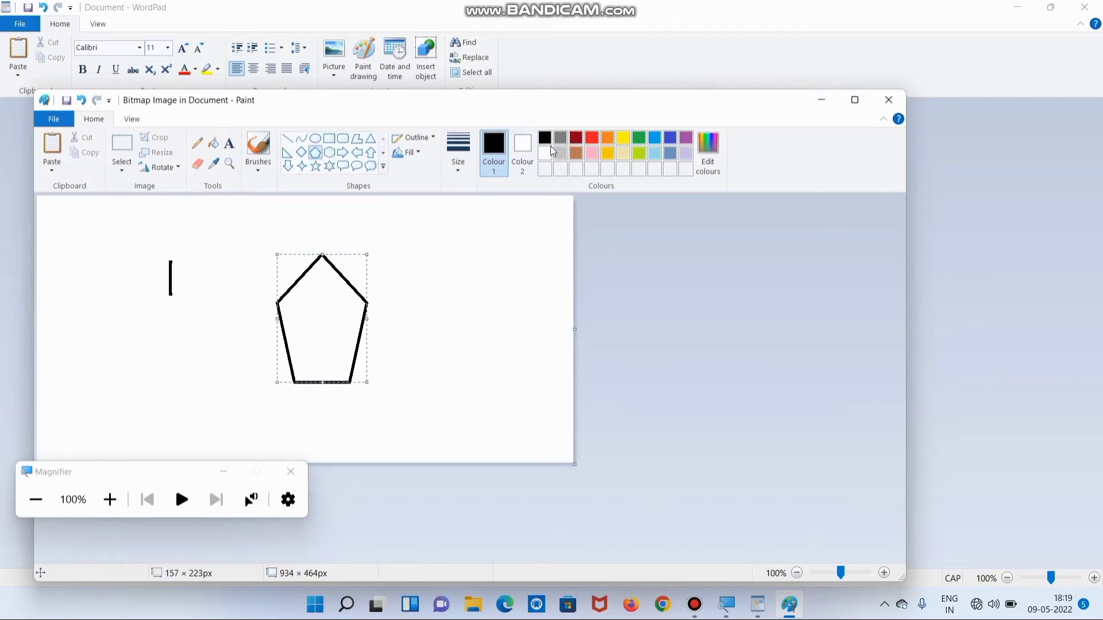
click(213, 143)
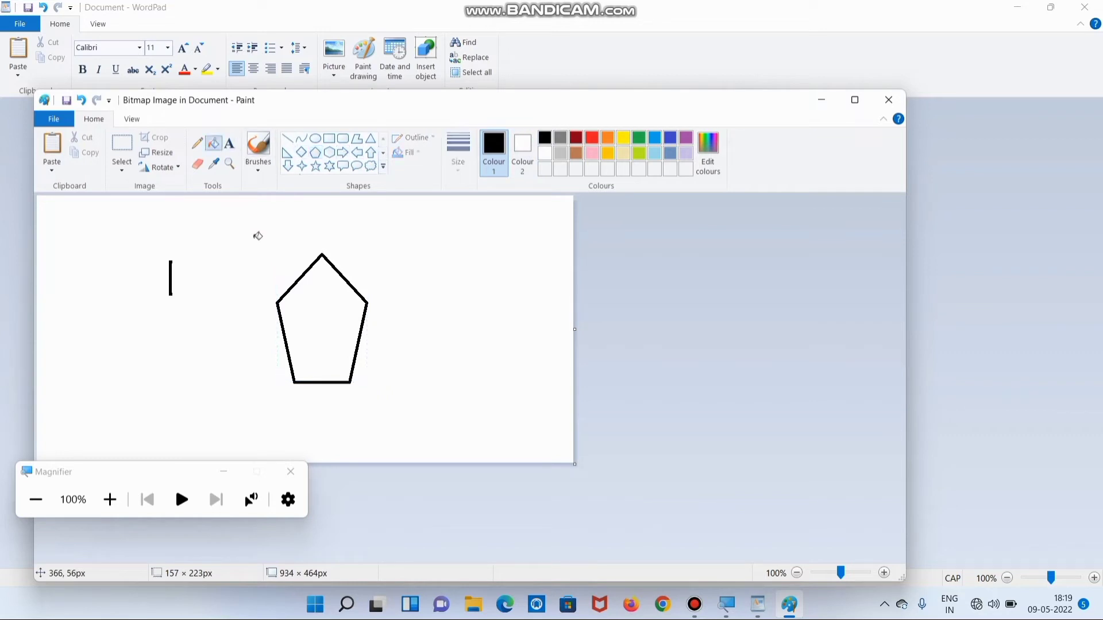
click(304, 303)
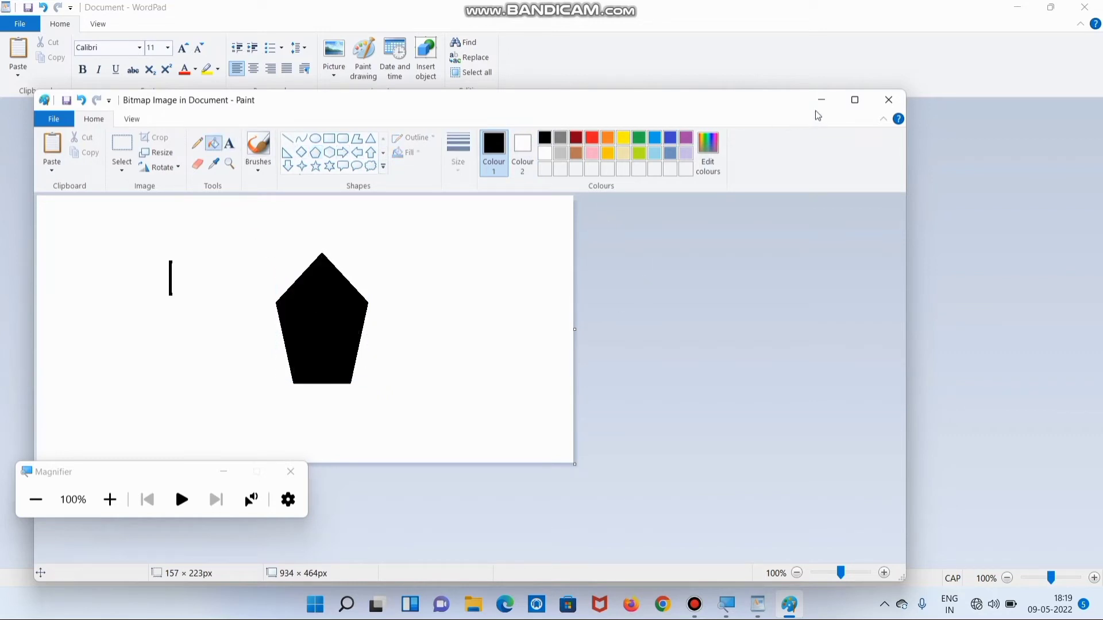
click(888, 100)
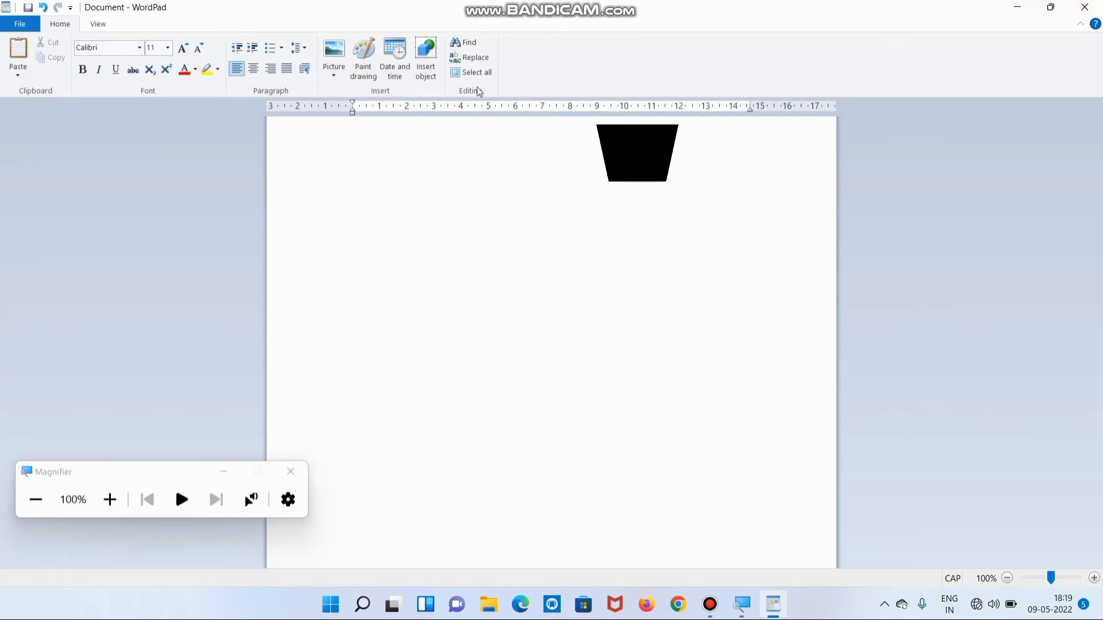
Insert the date in the 9.5.22 format, and browse the Insert Object types without inserting any
click(396, 58)
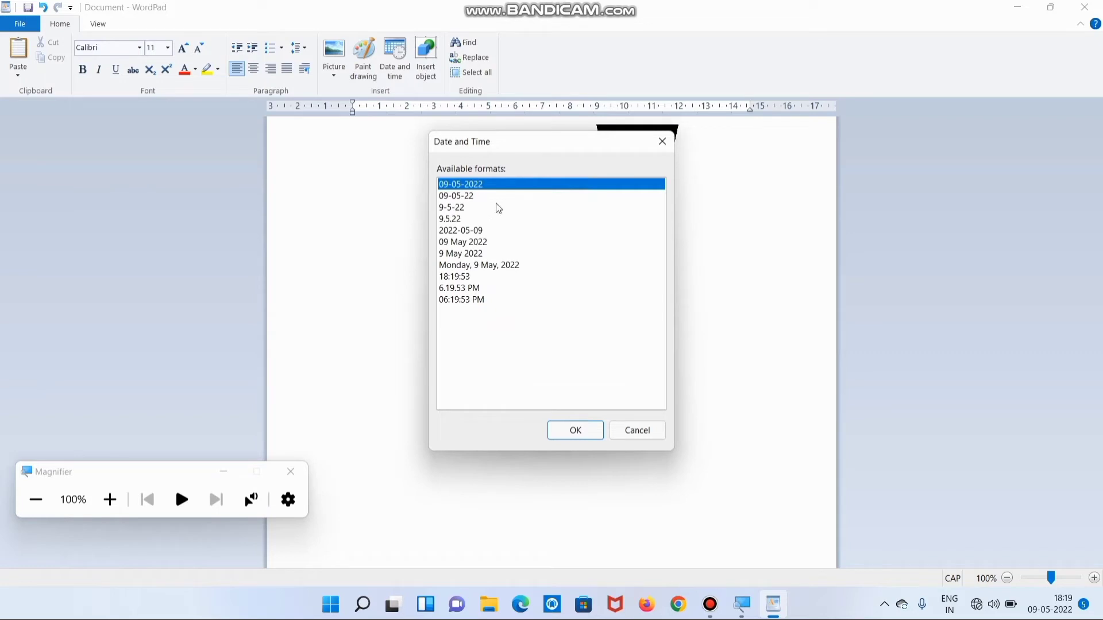
double_click(459, 220)
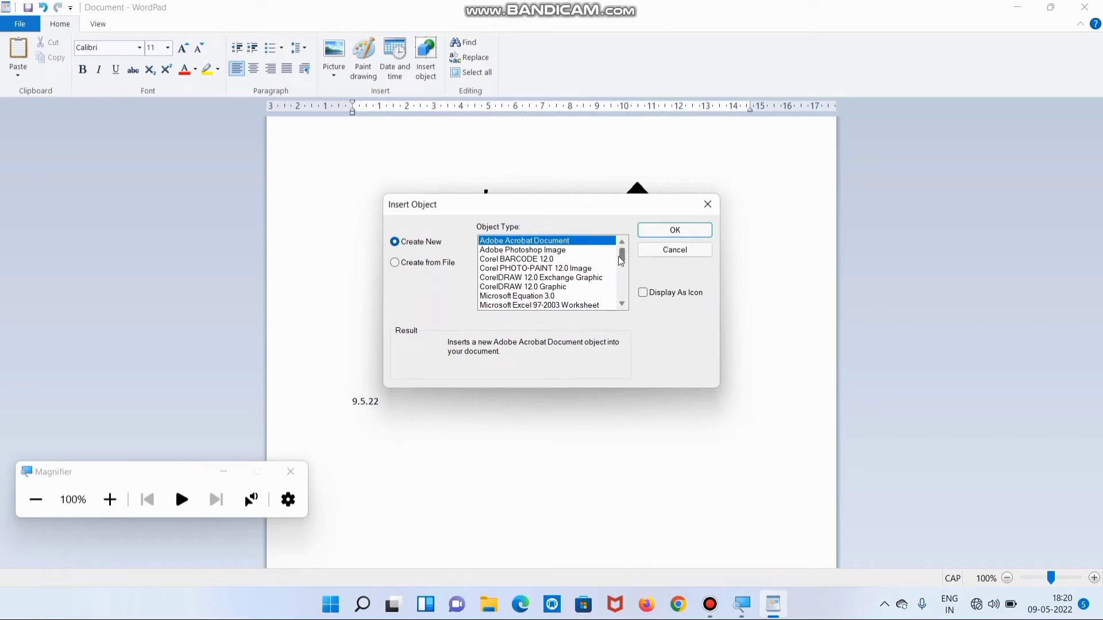
drag(624, 260, 620, 279)
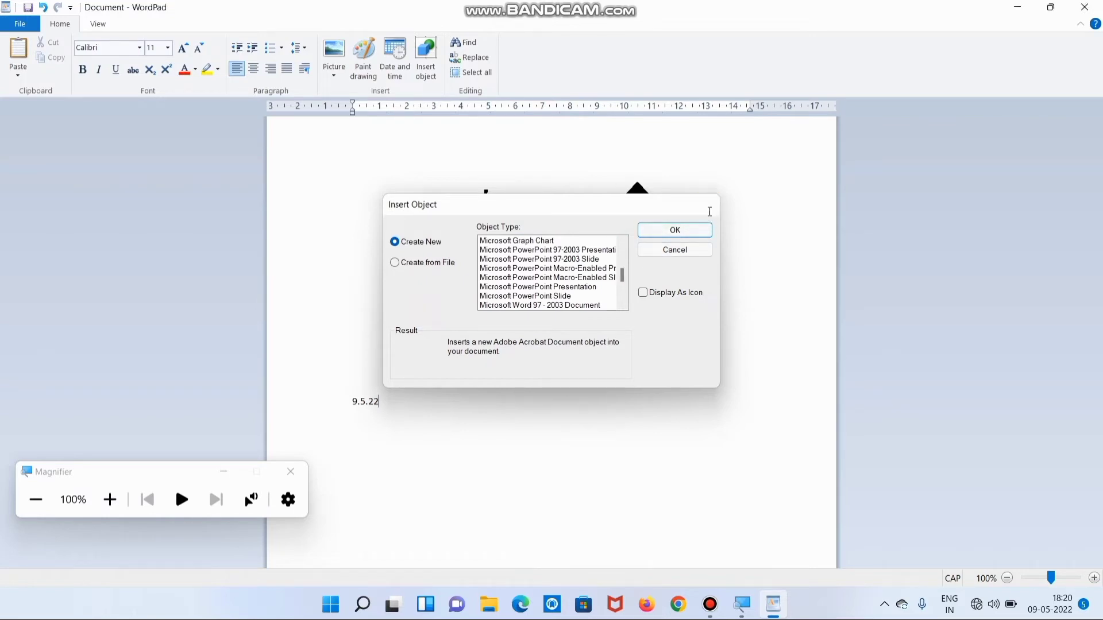
click(708, 204)
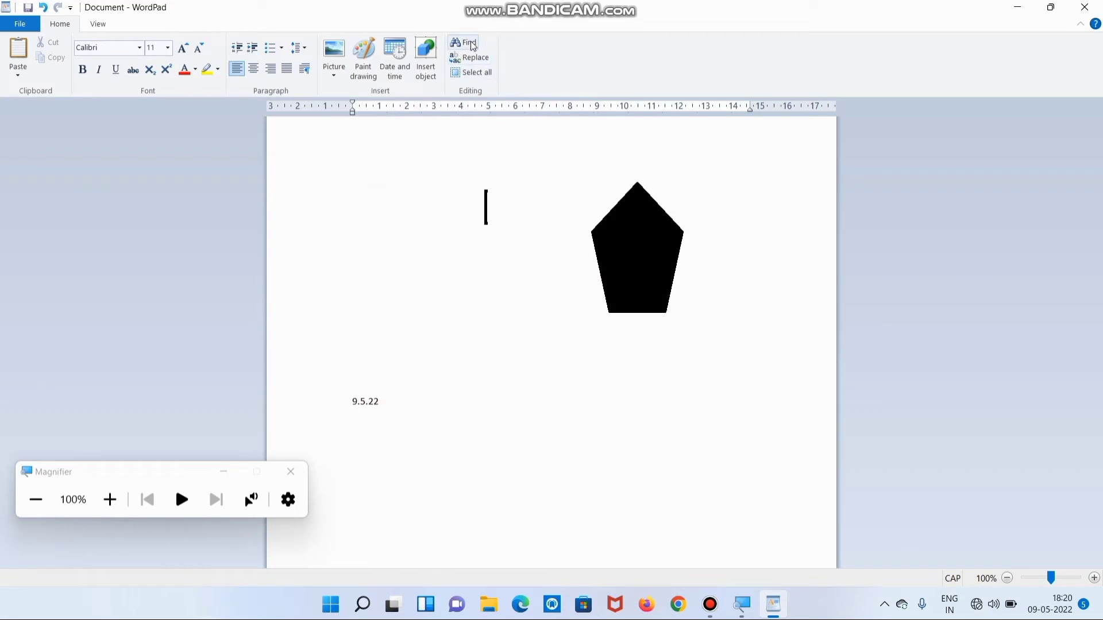
Delete the embedded Paint drawing and the inserted date so that the document is empty
click(110, 500)
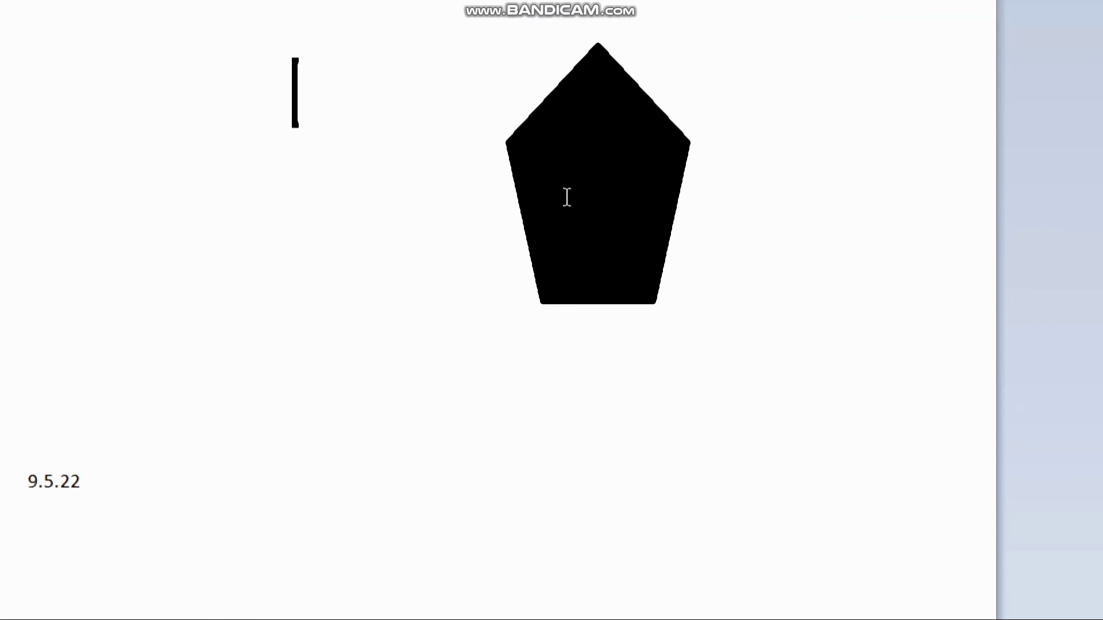
click(111, 239)
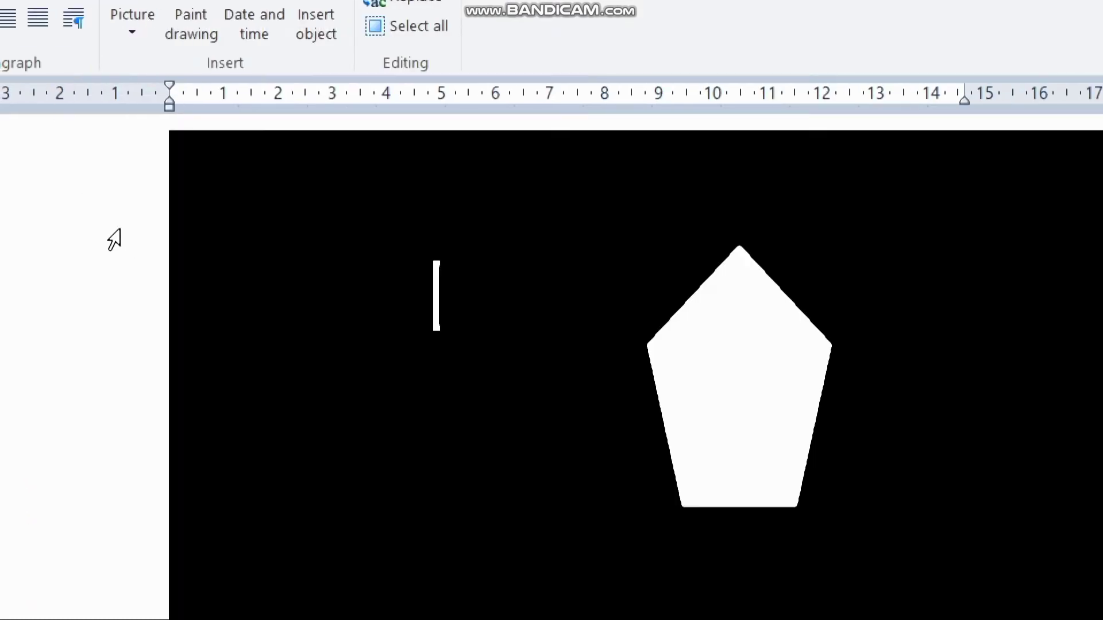
key(Delete)
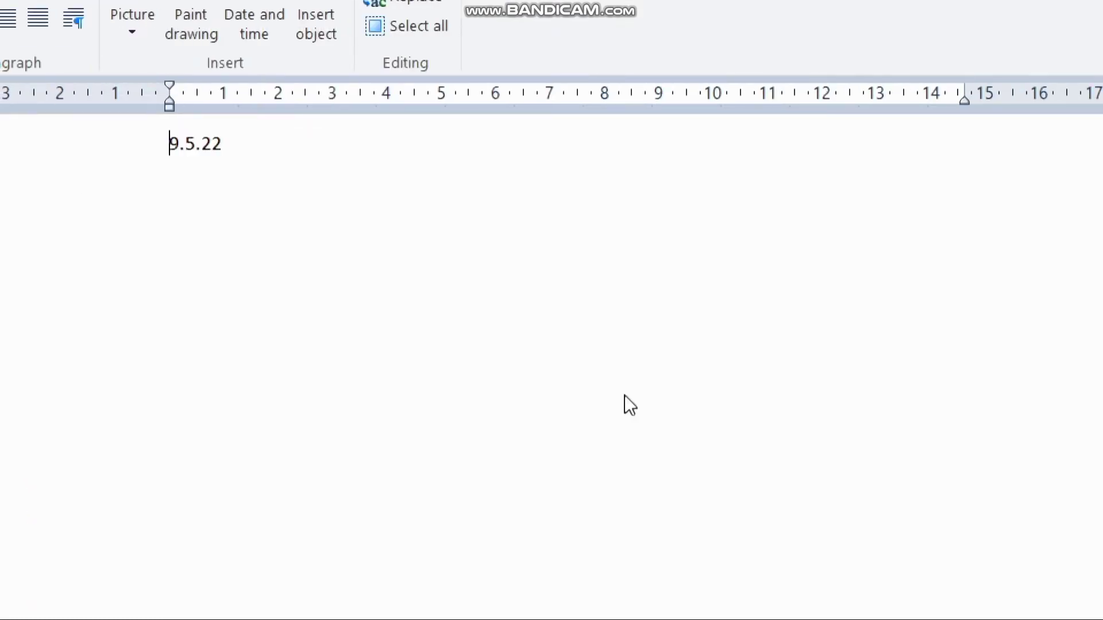
click(241, 167)
key(ctrl+a)
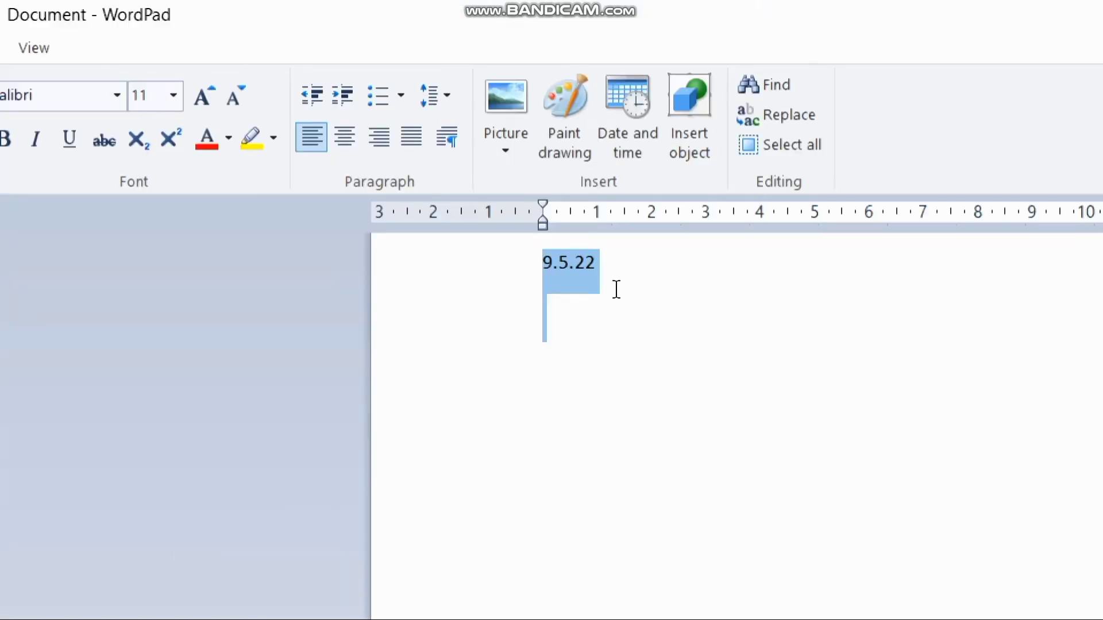
key(Delete)
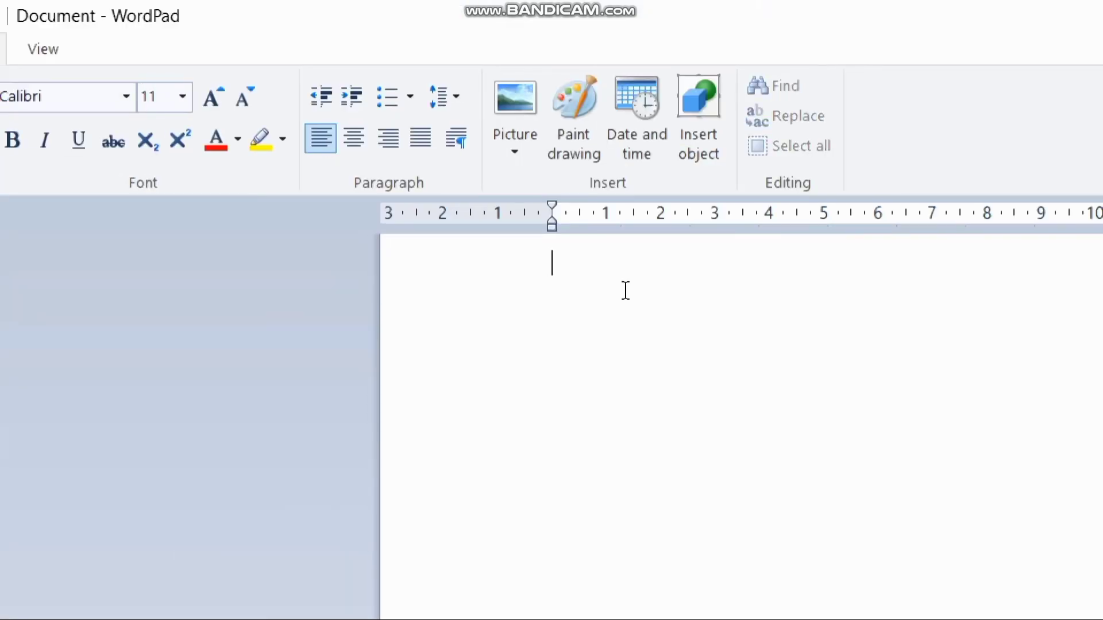
Enter the sample words MUBAI, GOA, MUBAI and GOA on four separate lines
text(MUBAI)
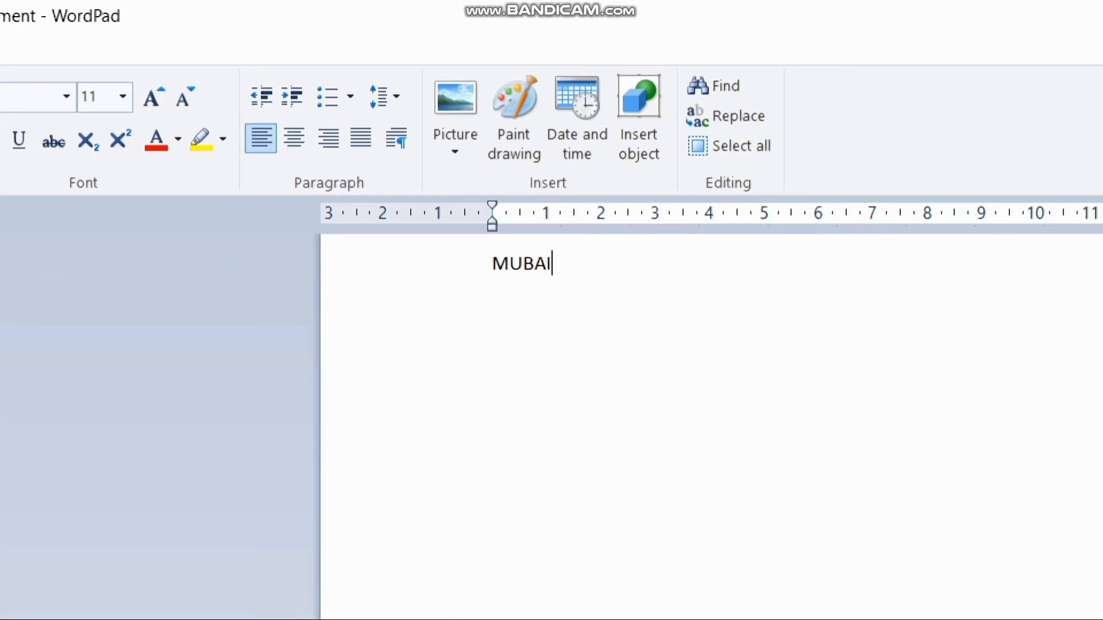
key(Return)
text(GOA)
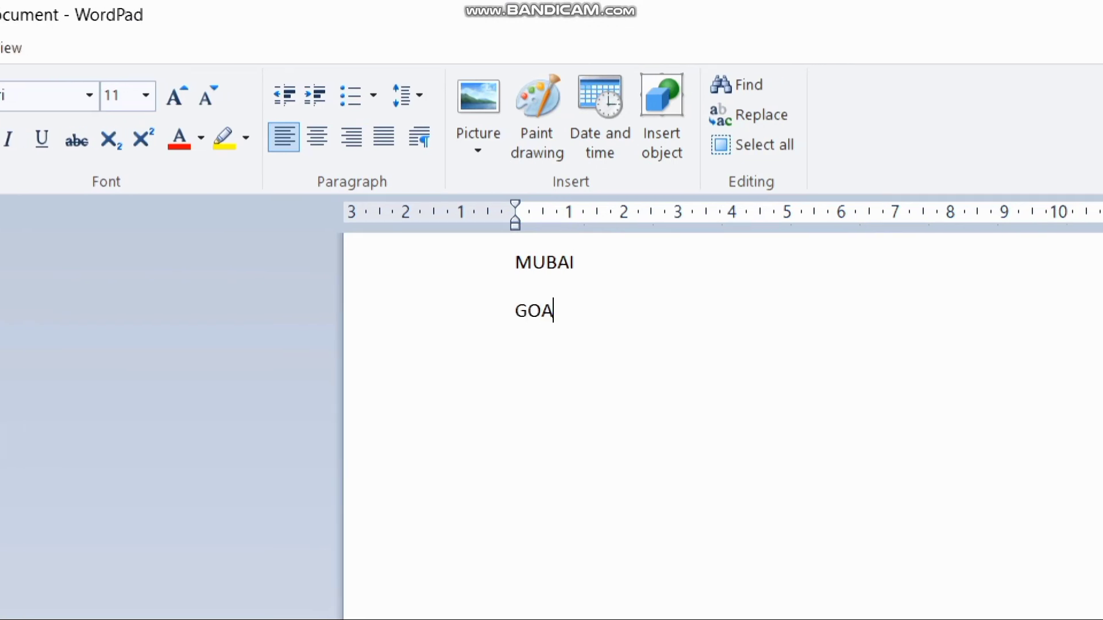
key(Return)
text(MUBAI)
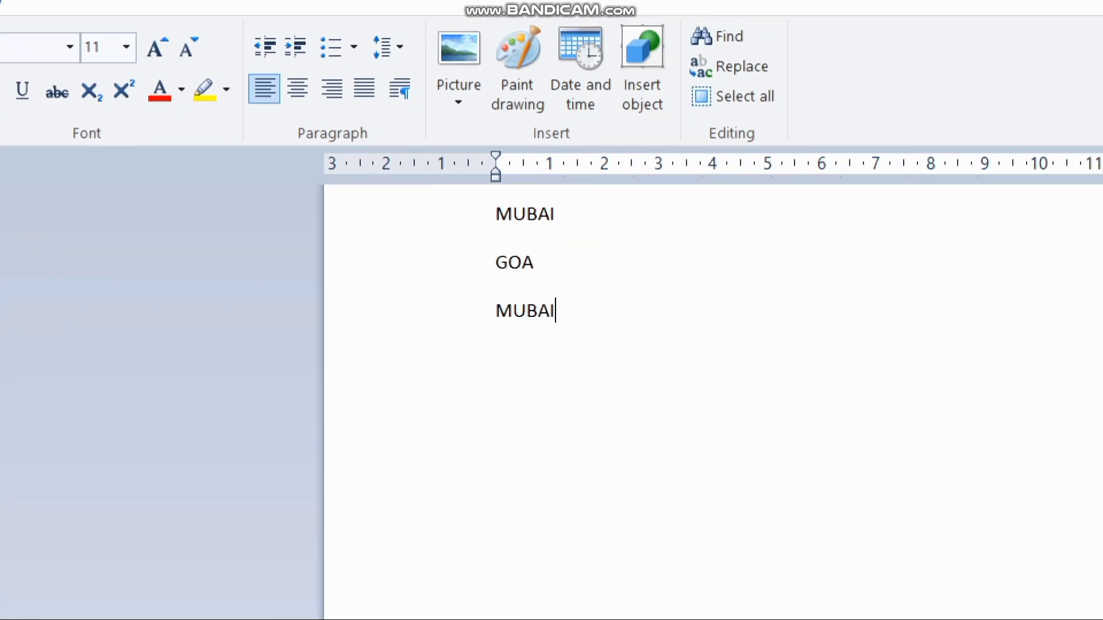
key(Return)
text(GOA)
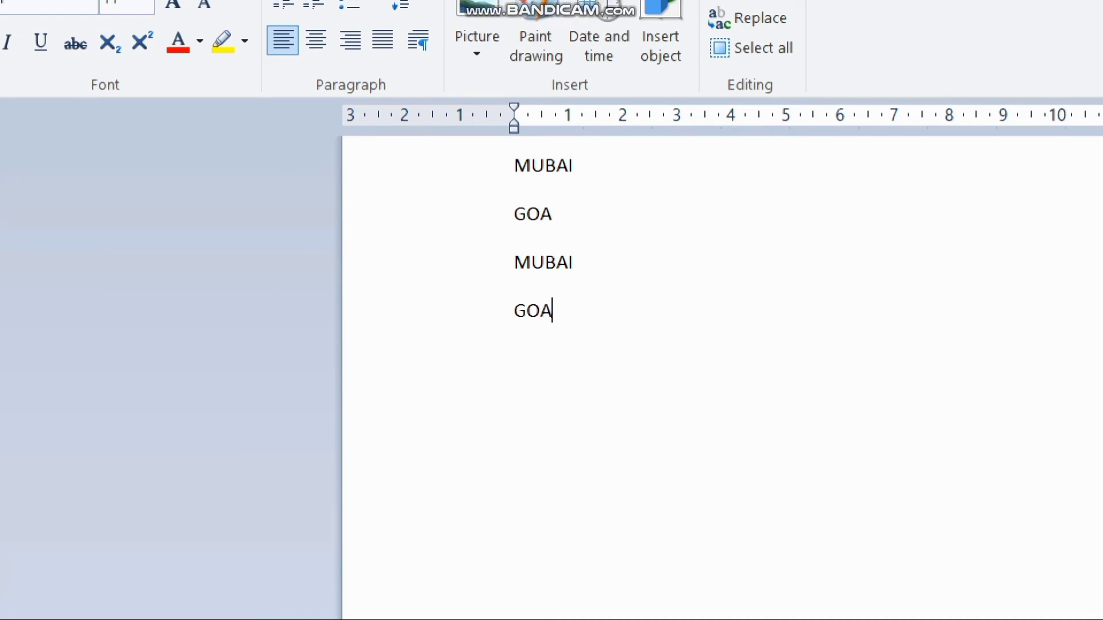
Add MUBAI on a fifth line and search the document for the word MUBAI
key(Return)
text(MUBAI)
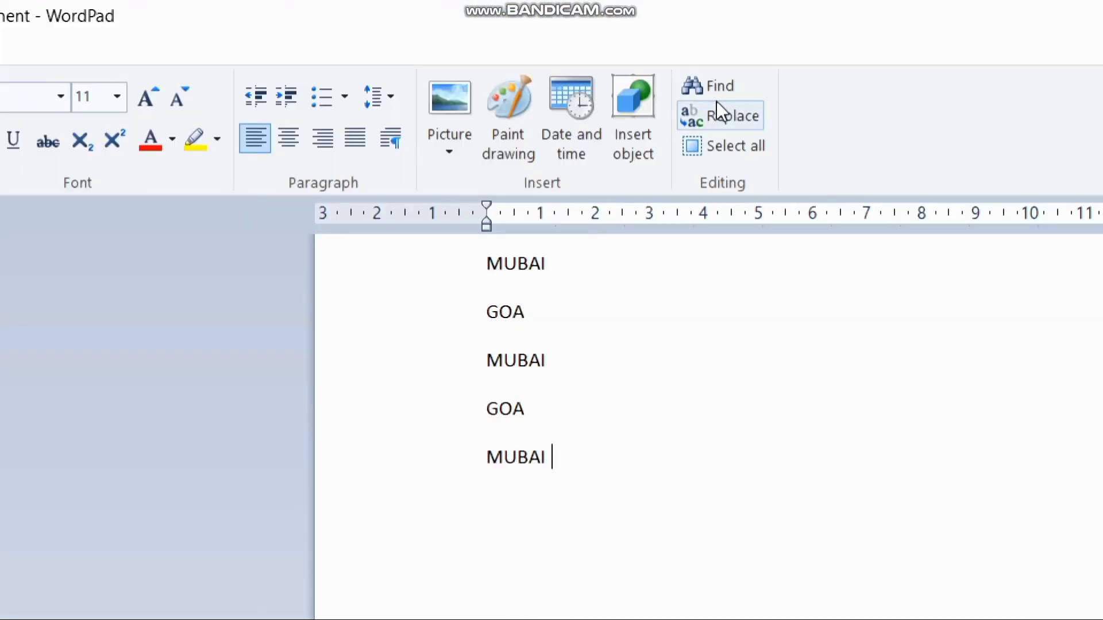
click(717, 90)
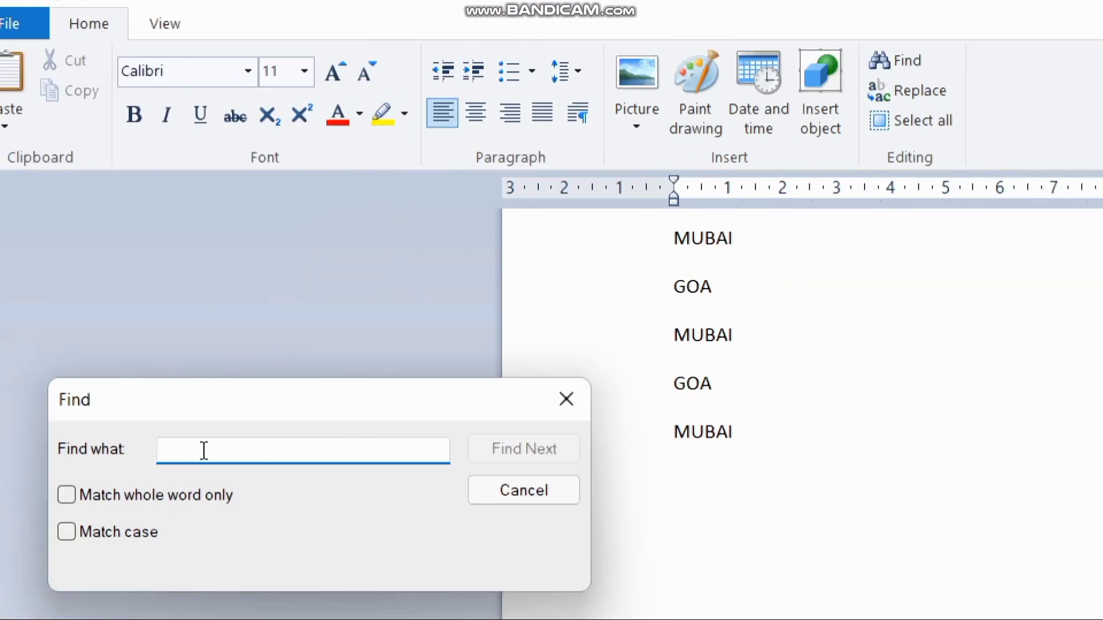
text(MUBAI)
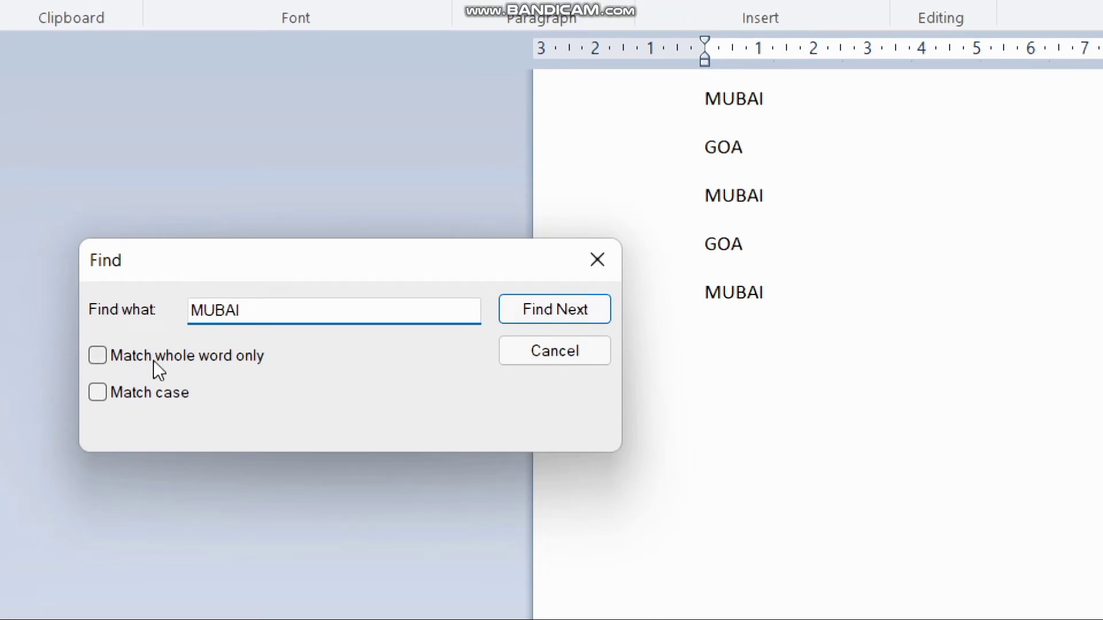
click(584, 307)
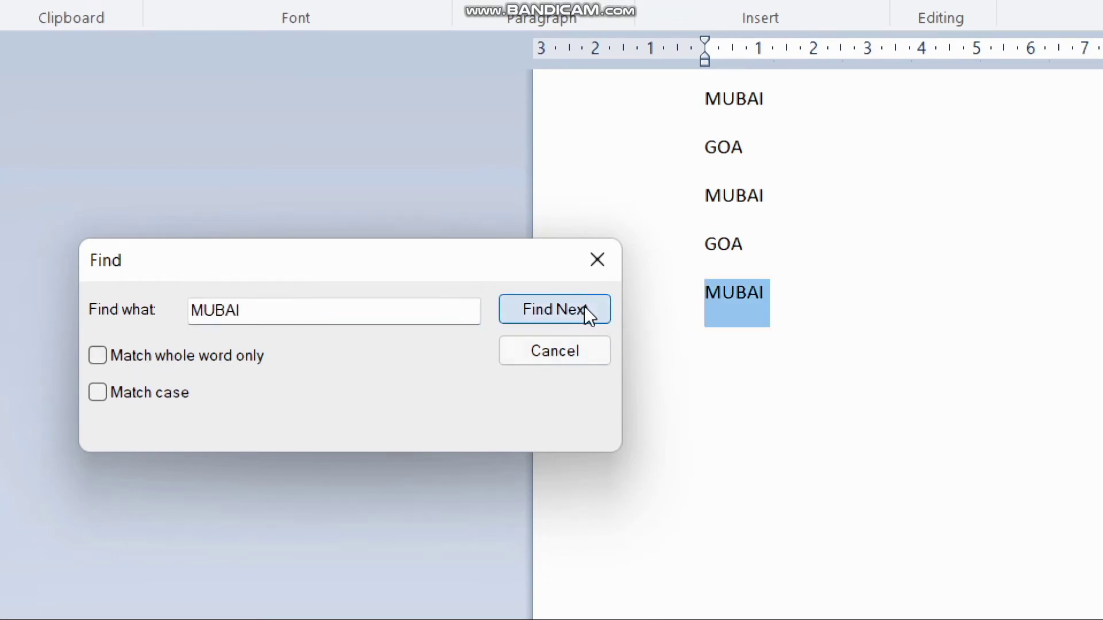
click(553, 309)
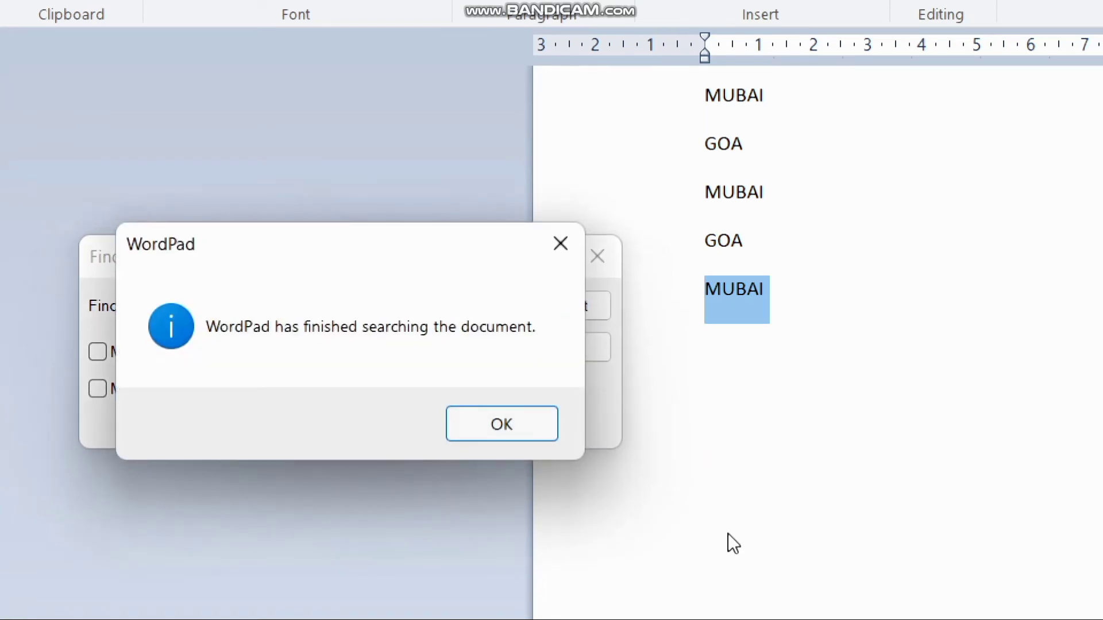
click(519, 432)
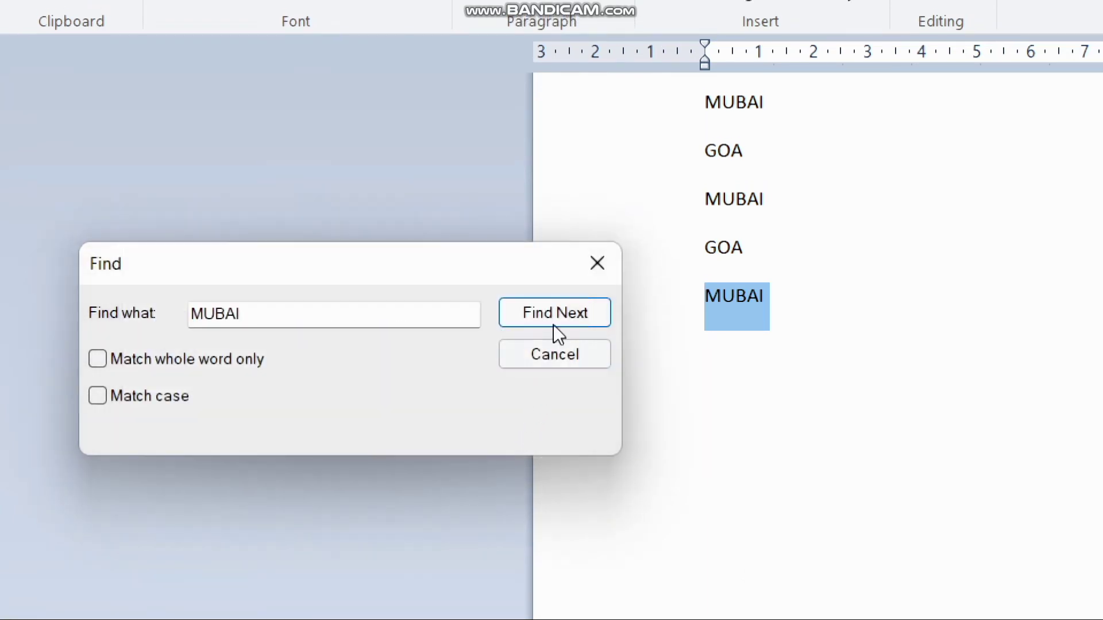
click(601, 263)
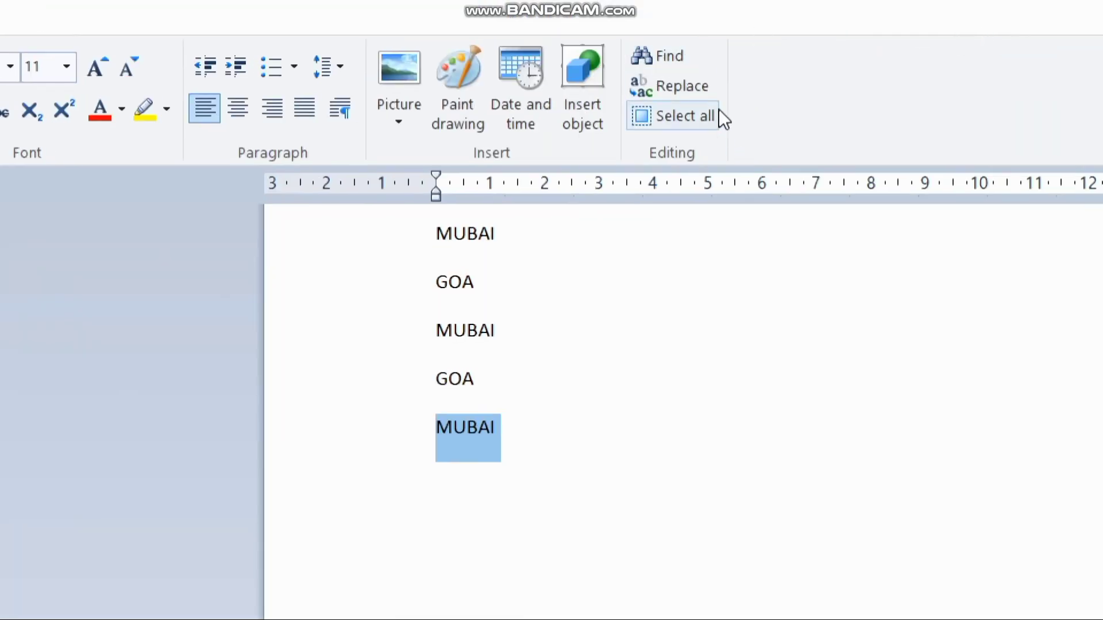
Replace every occurrence of GOA in the document with SAMASTIPUR
click(692, 87)
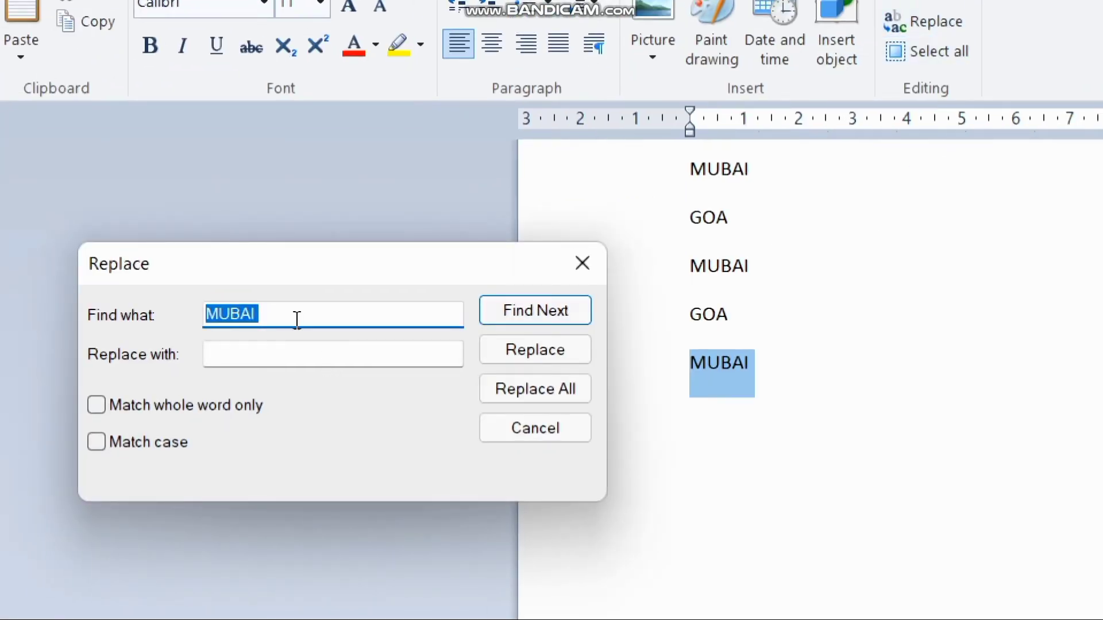
key(BackSpace)
text(GOA)
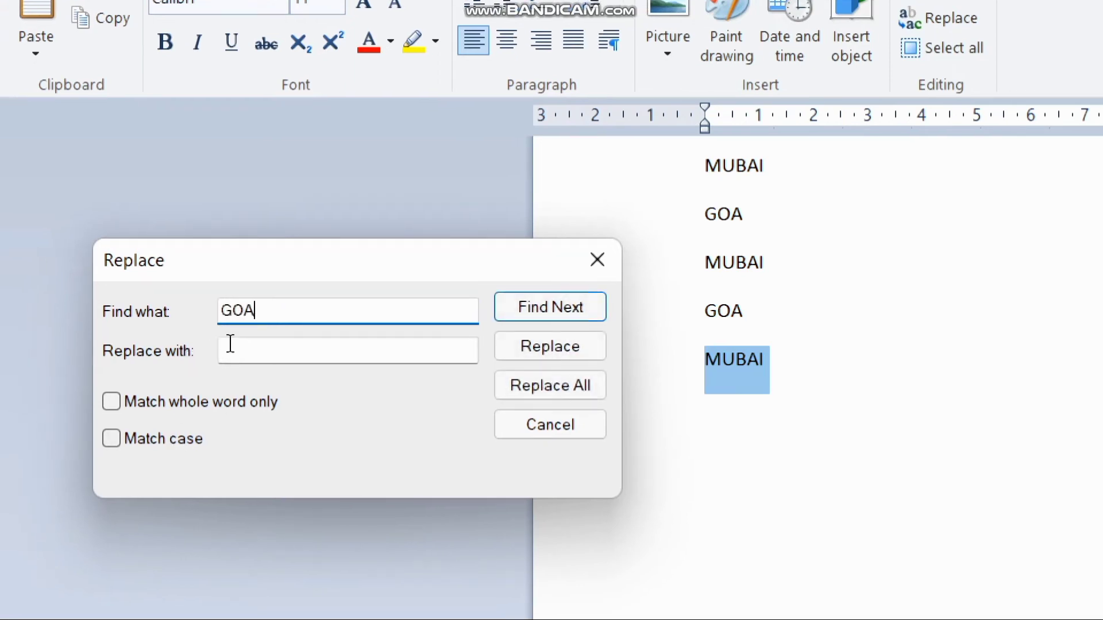
click(249, 355)
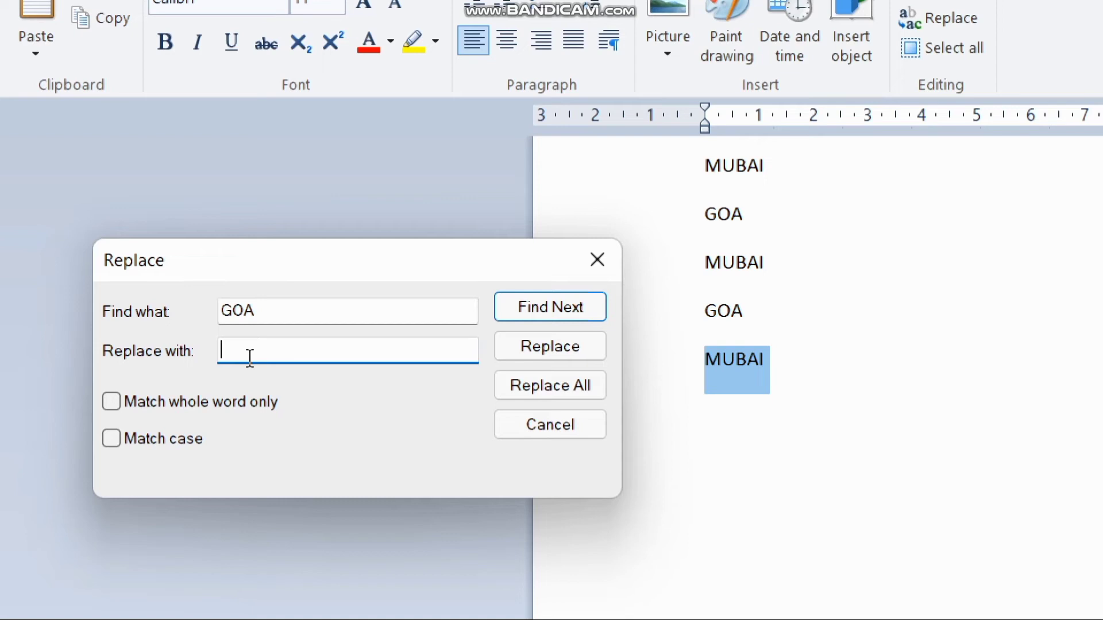
text(S)
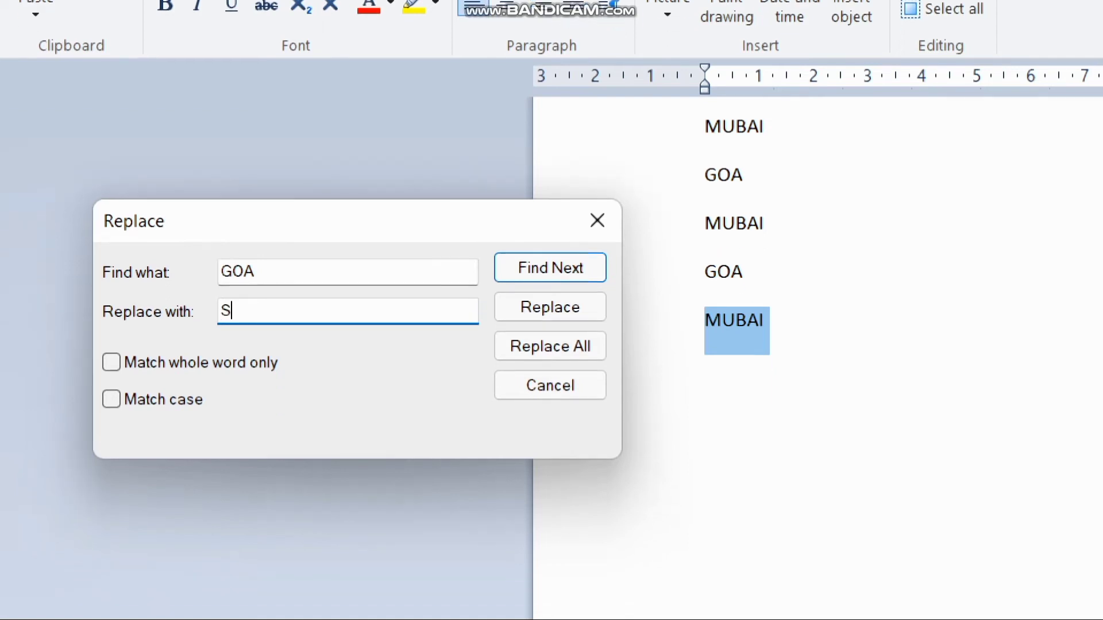
text(AMASTIPUR)
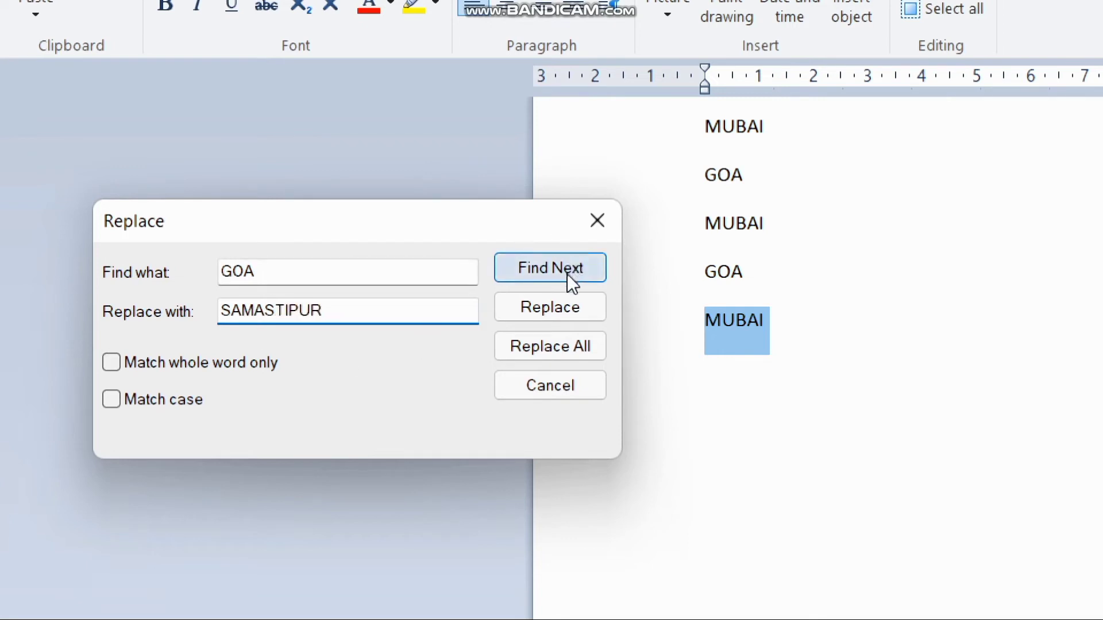
click(550, 349)
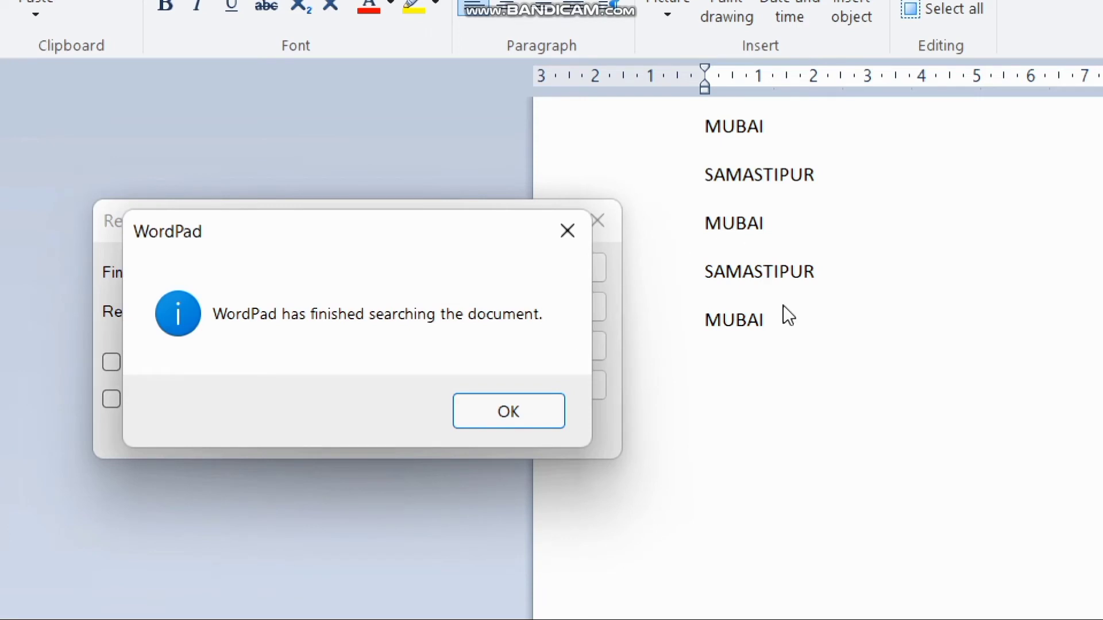
click(488, 416)
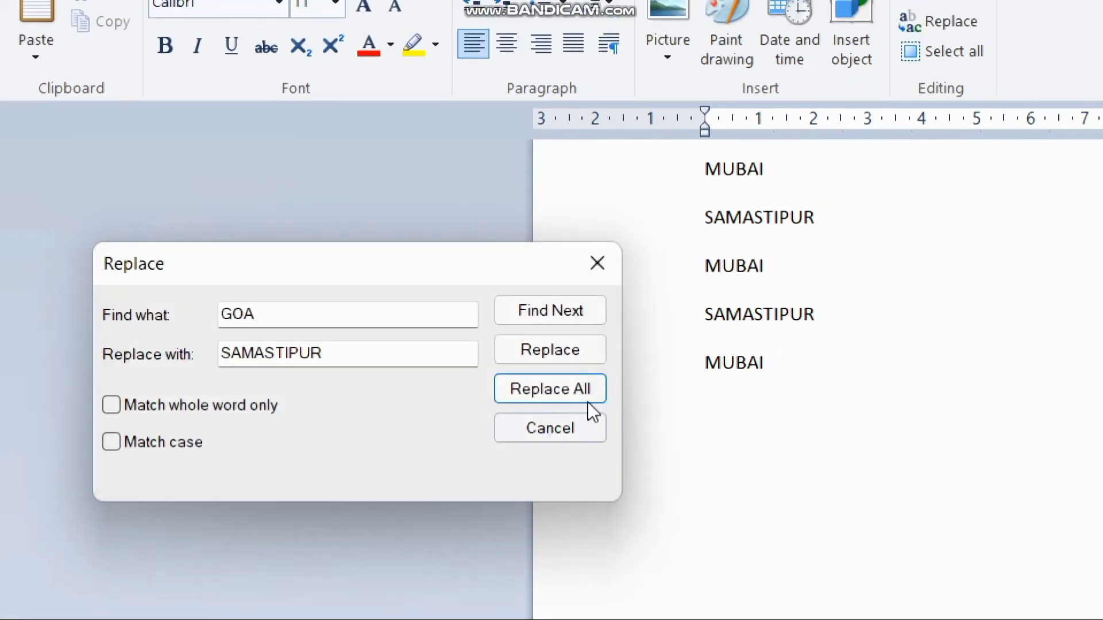
click(598, 260)
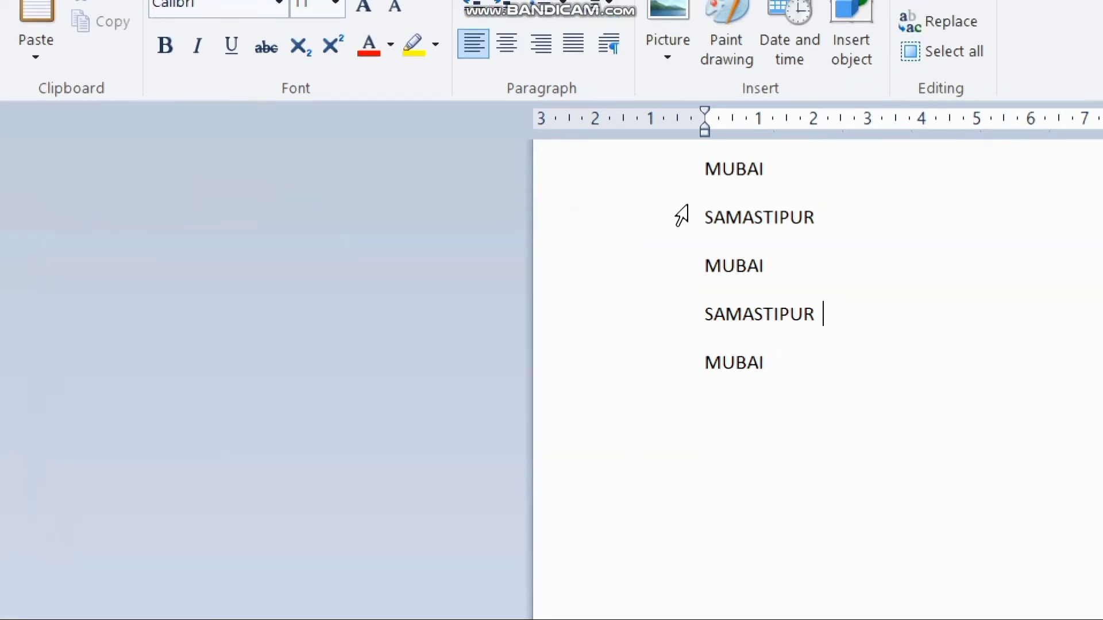
Select the entire document text and delete it
click(939, 52)
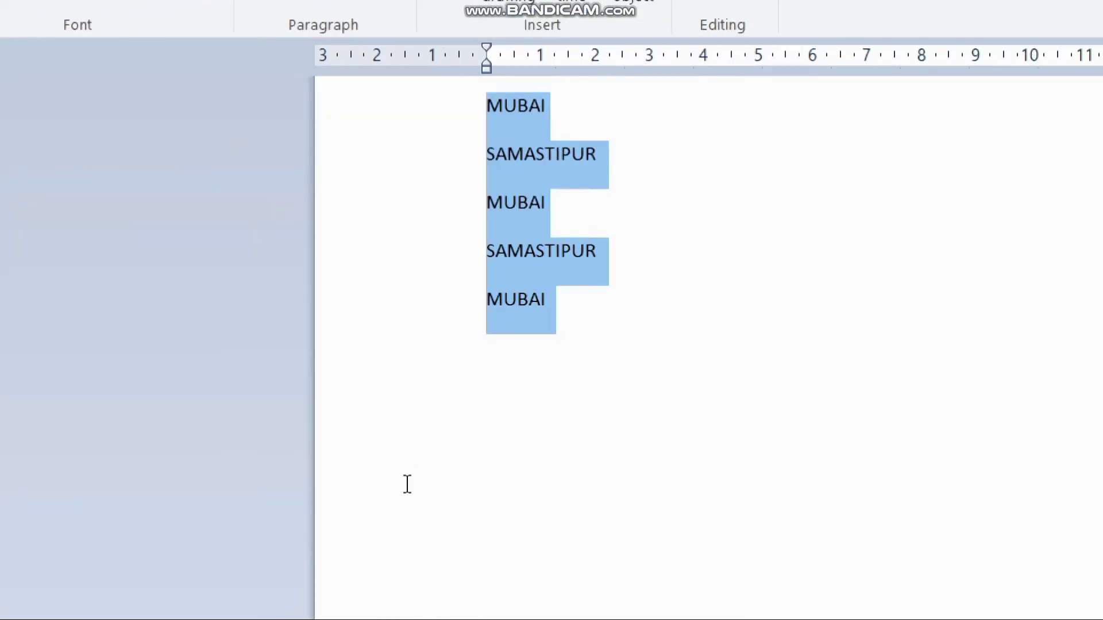
key(Delete)
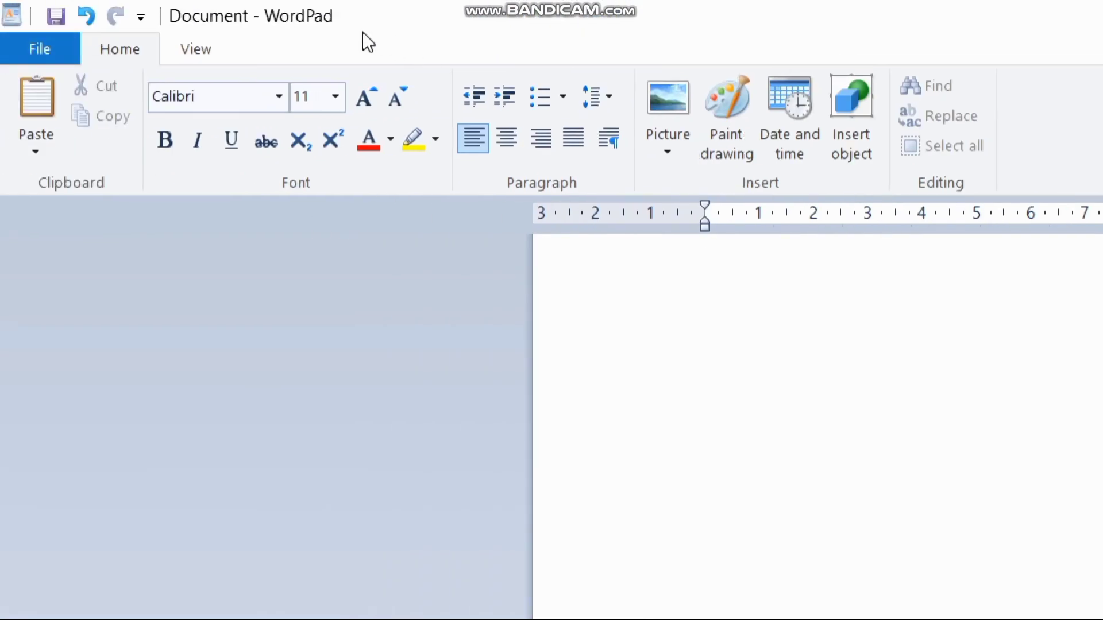
Zoom in on the empty document by several levels
click(212, 47)
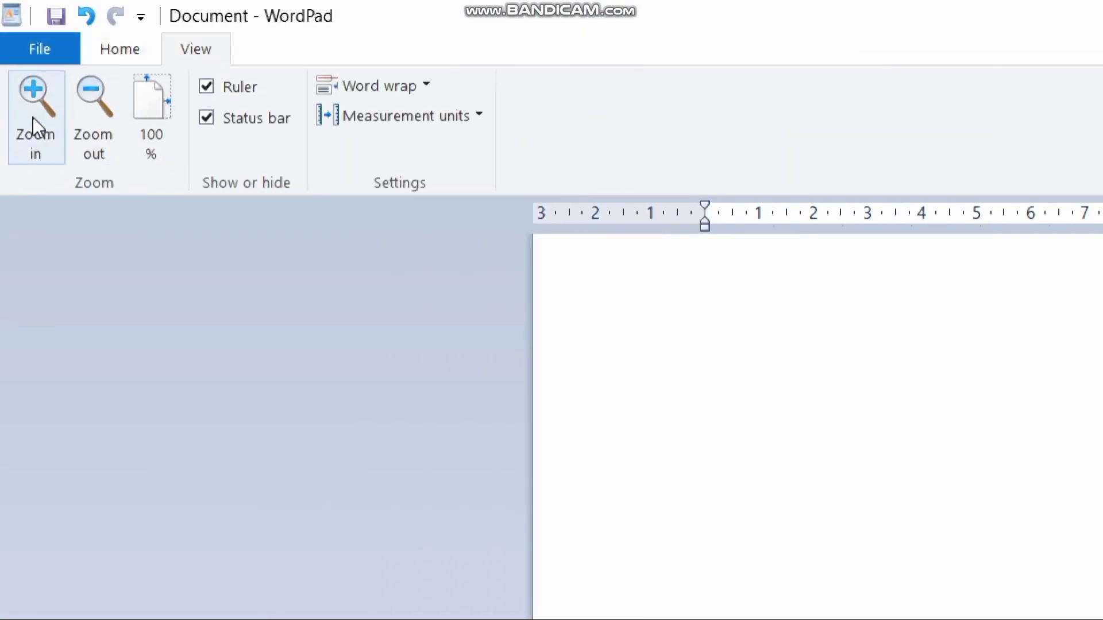
click(32, 85)
click(33, 84)
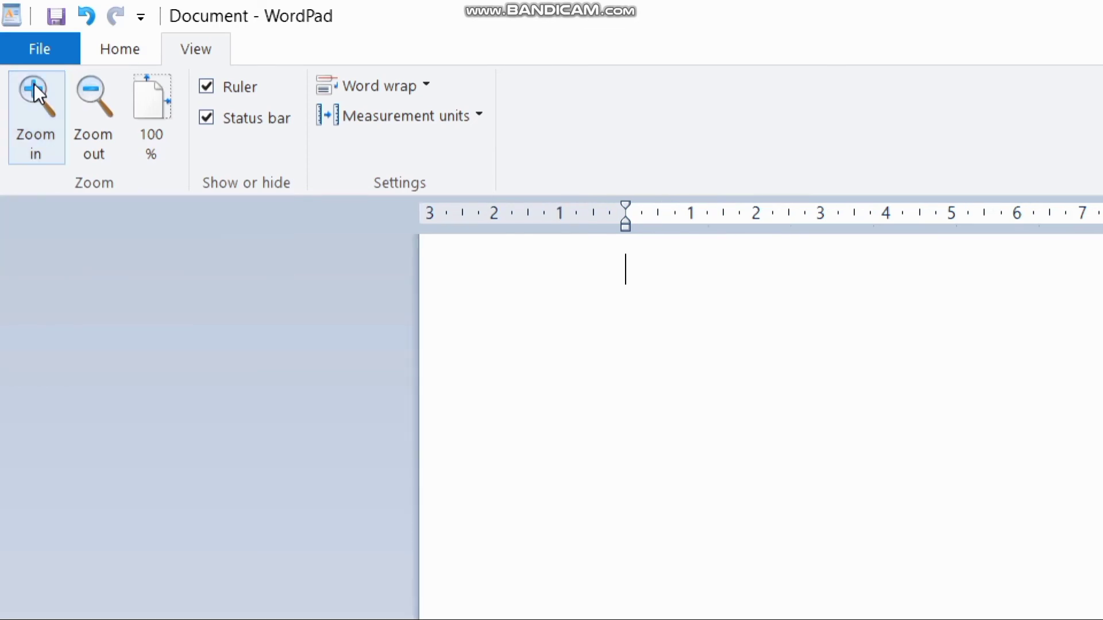
click(34, 83)
click(36, 83)
click(36, 82)
click(36, 82)
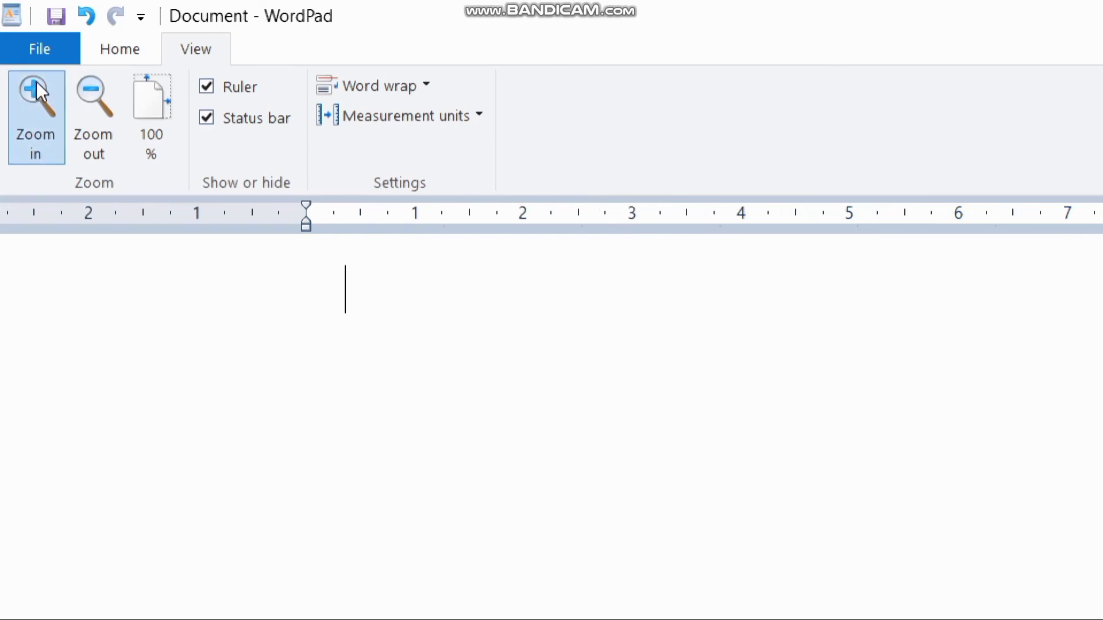
click(36, 81)
Zoom the document out by several levels and reset the zoom to 100%
click(95, 84)
click(96, 84)
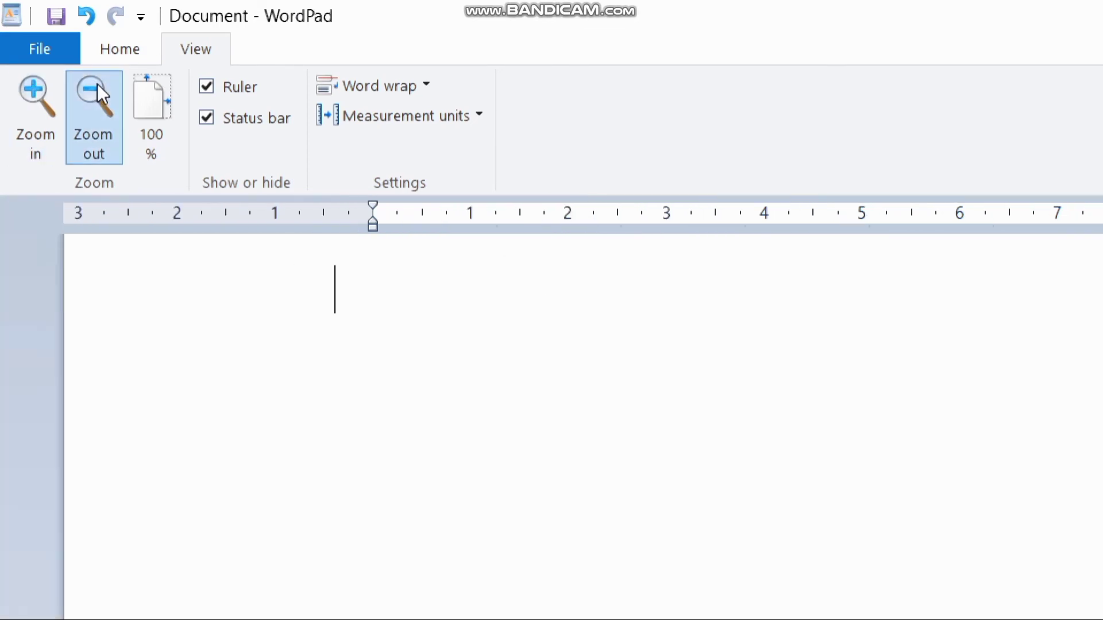
click(98, 83)
click(98, 84)
click(98, 82)
click(98, 81)
click(98, 81)
click(98, 81)
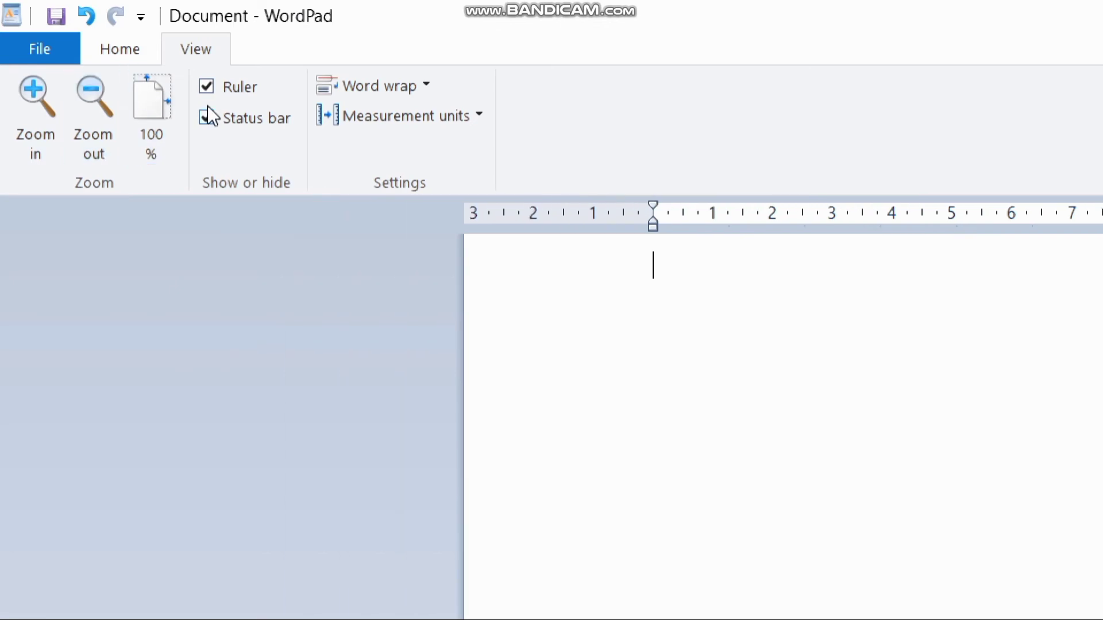
click(171, 116)
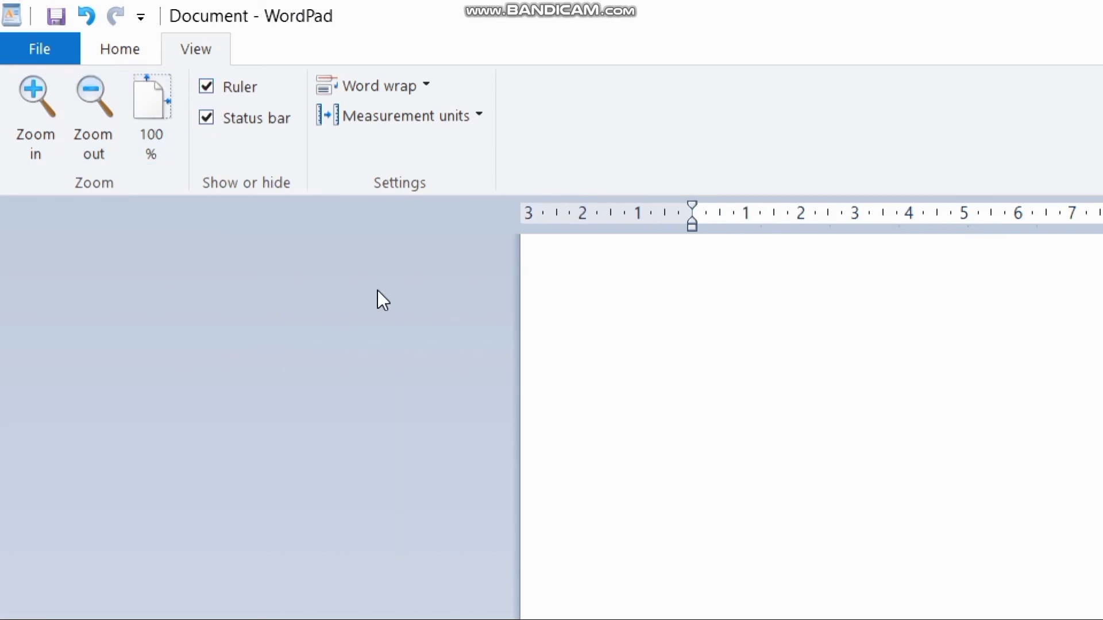
Hide and show the ruler again, and do the same with the status bar
key(super+minus)
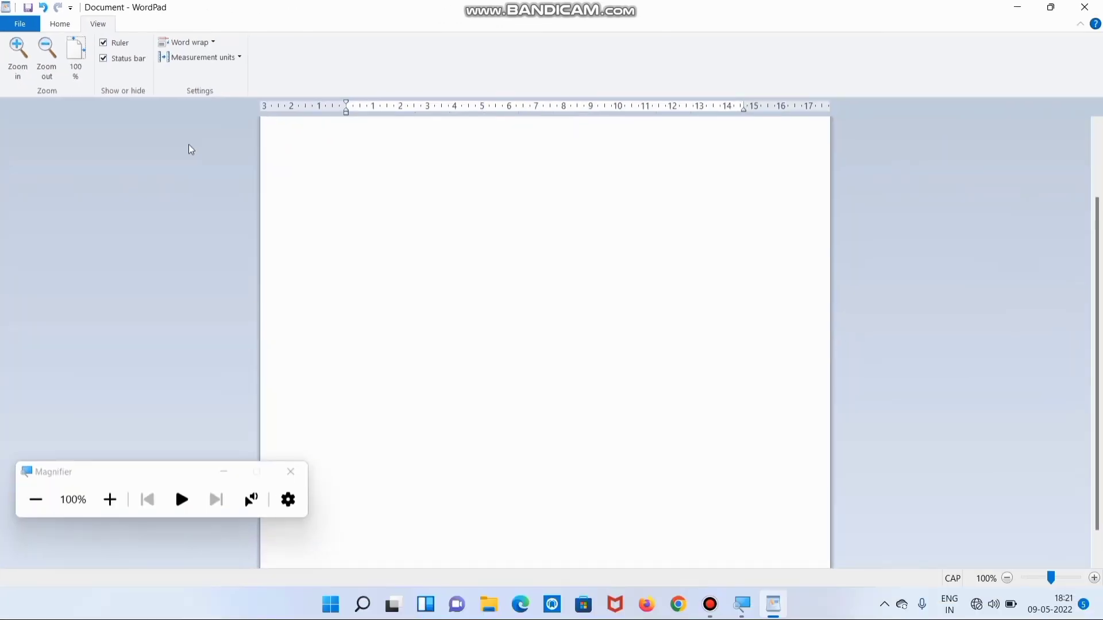
click(105, 44)
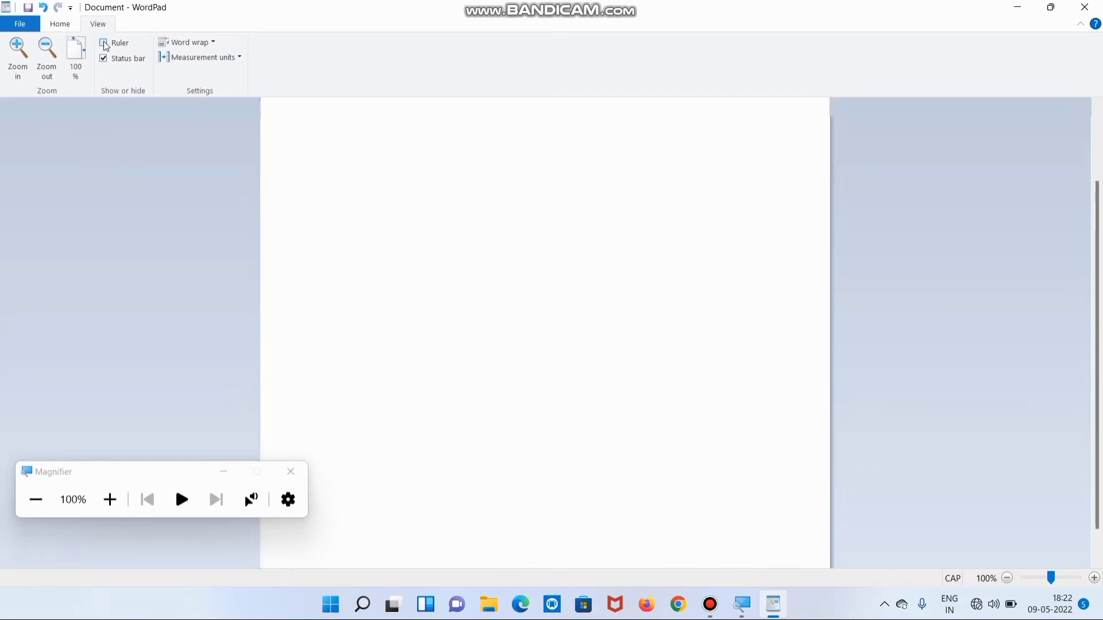
click(106, 44)
click(110, 500)
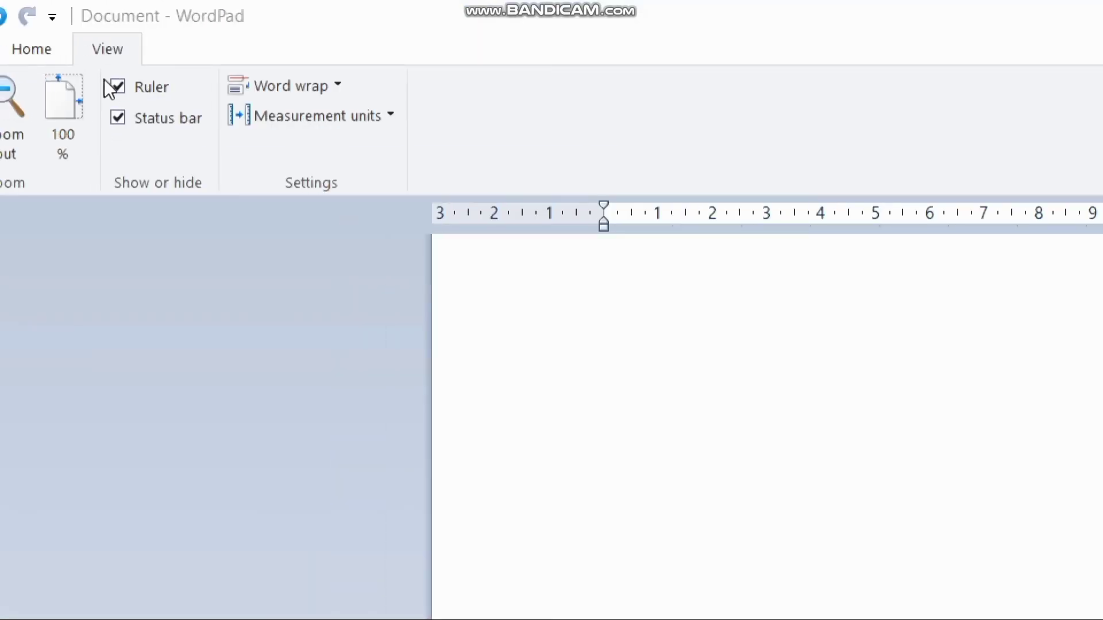
click(115, 88)
click(115, 88)
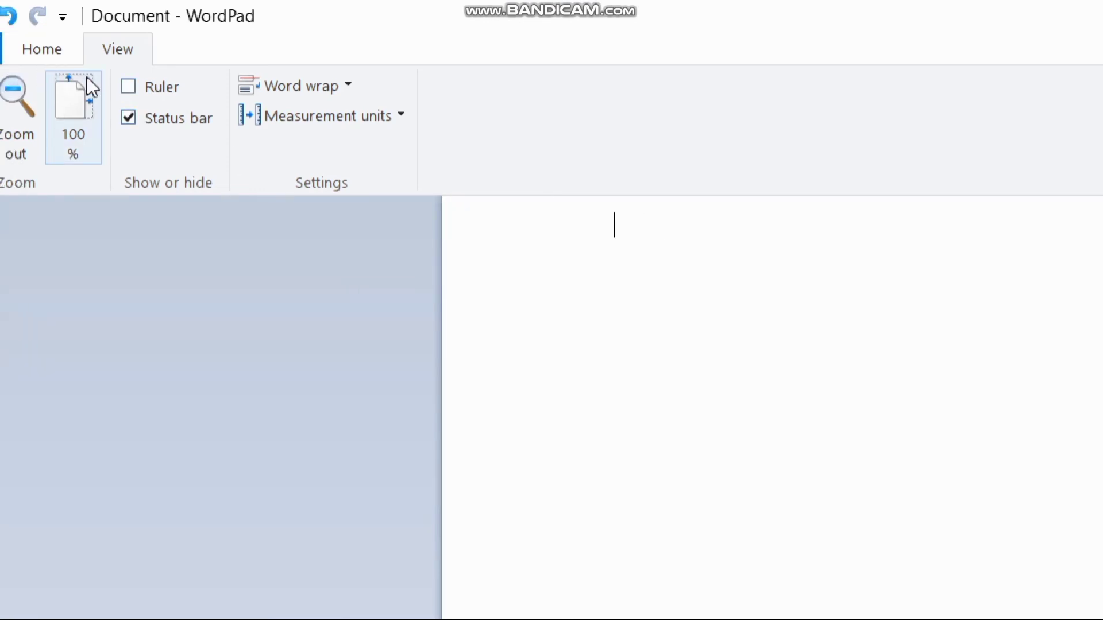
click(129, 86)
click(128, 87)
click(130, 90)
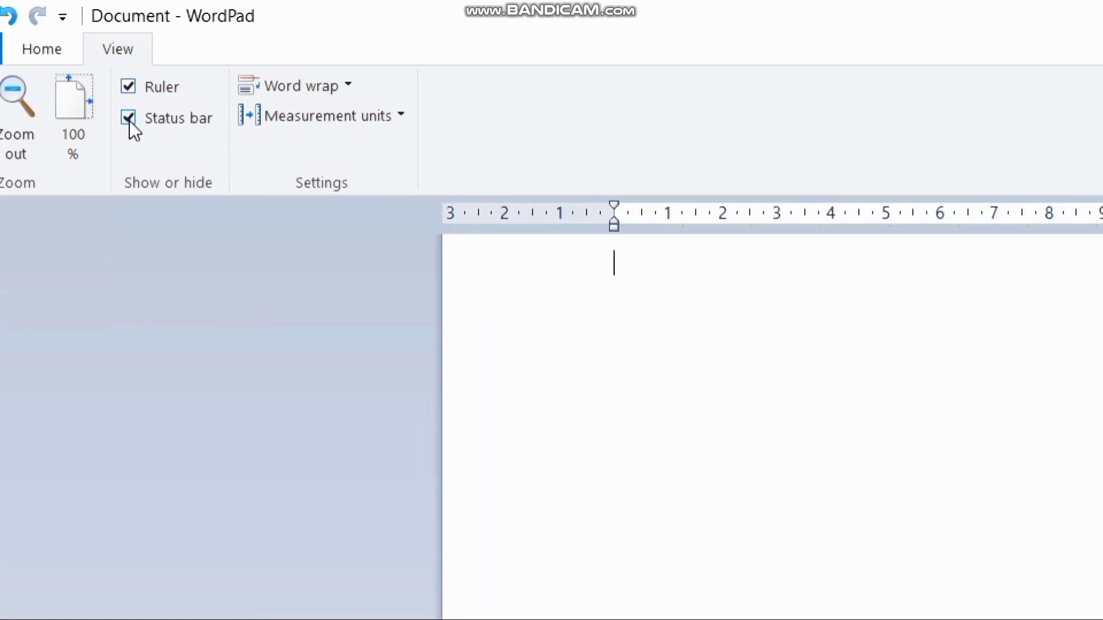
click(129, 120)
click(127, 119)
Set word wrap to No wrap and enter a long unbroken run of the letter A on the first line
click(348, 86)
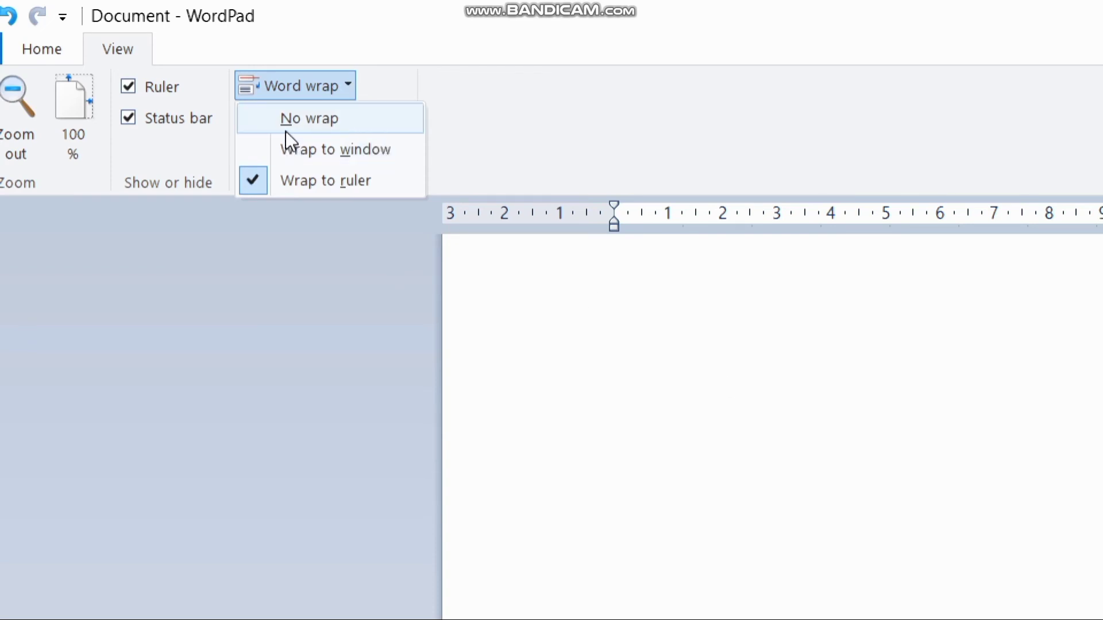
click(264, 120)
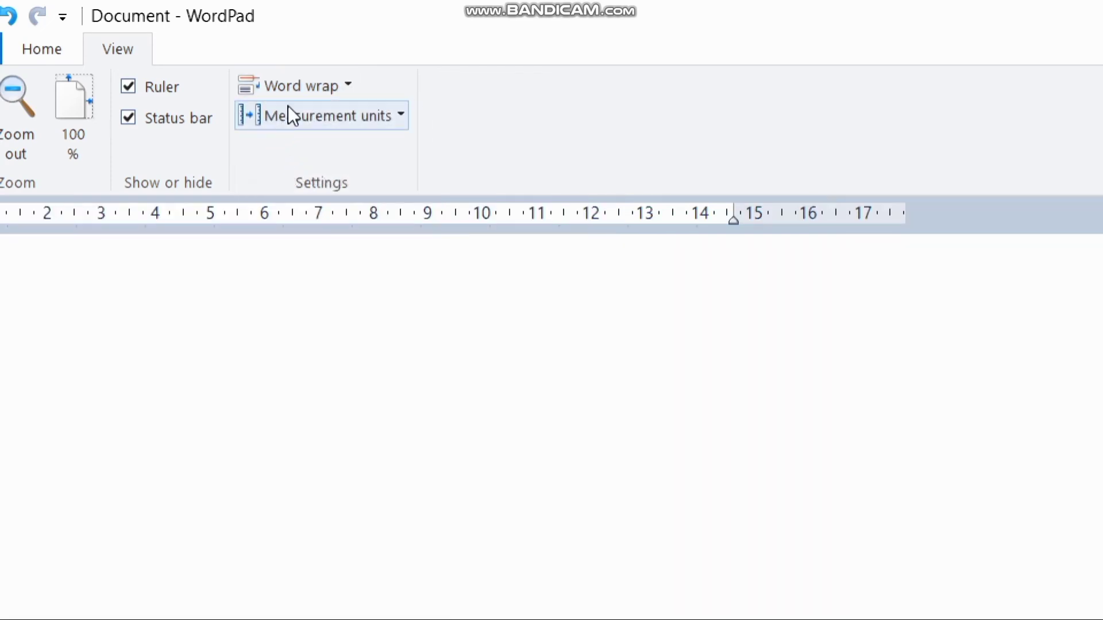
click(347, 84)
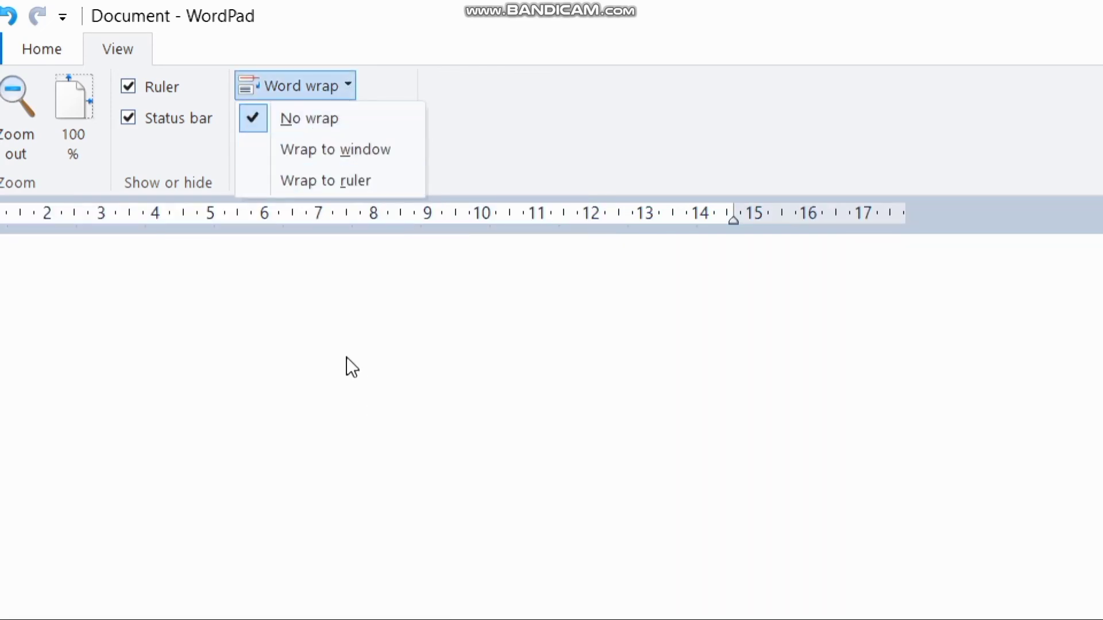
key(super+minus)
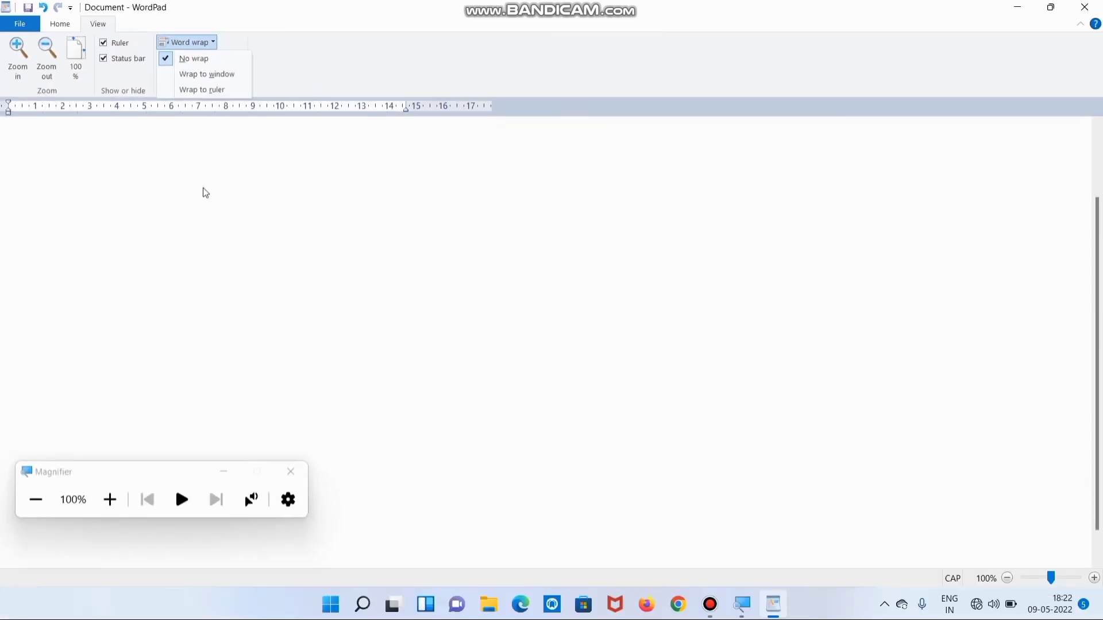
click(138, 183)
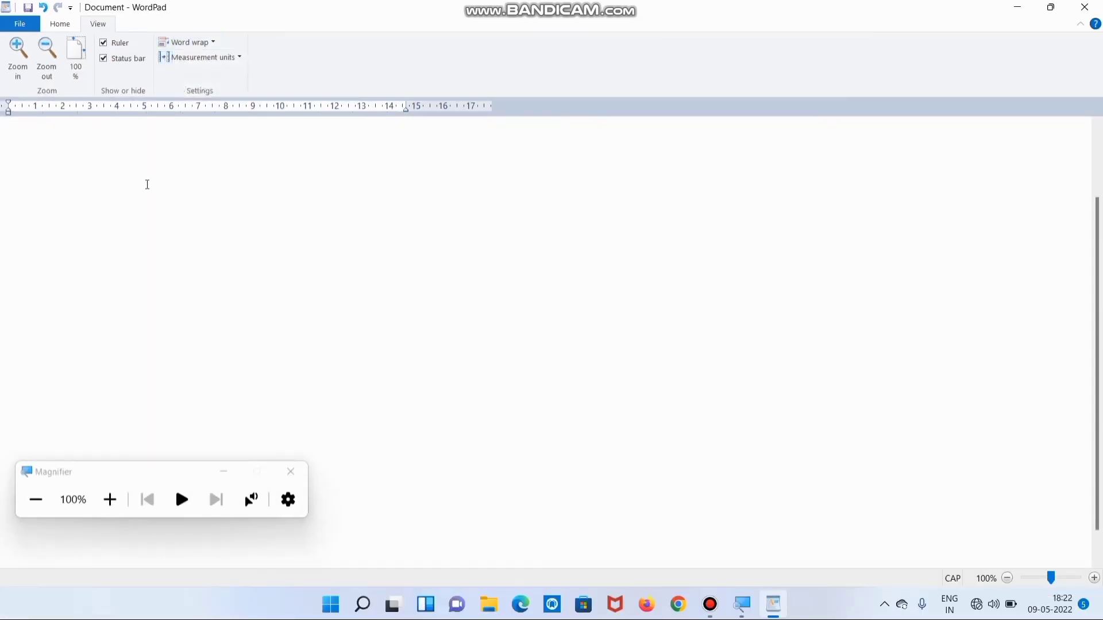
text(AAAAAAAAAAAAAAAAAAAAAAAAAAAAAAAAAAAAAAAAAAAAAAAAAAAAAAAAAAAAAAAAAAAAAAAAAAAAAAAAAAAAAAAAAAAAAAAAAAAAAAAAAAAAAAAAAAAAAAA)
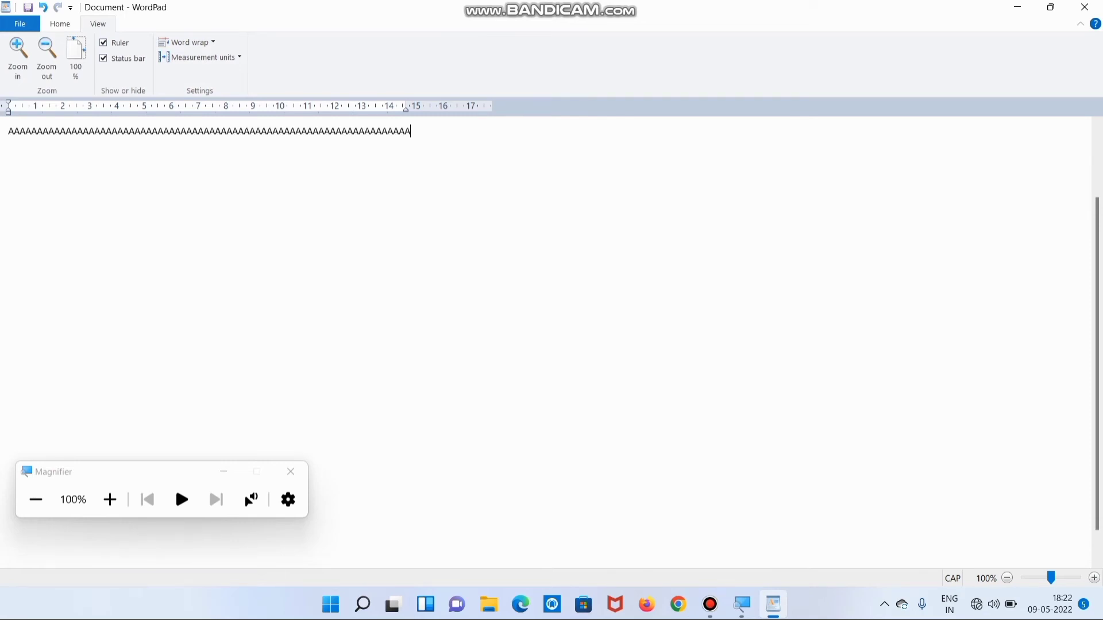
text(AAAAAAAAAAAAAAAAAAAAAAAAAAAAAAAAAAAAAAAAAAAAAAAAAAAAAAAAAAAAAAAAAAAAAAAAAAAAA)
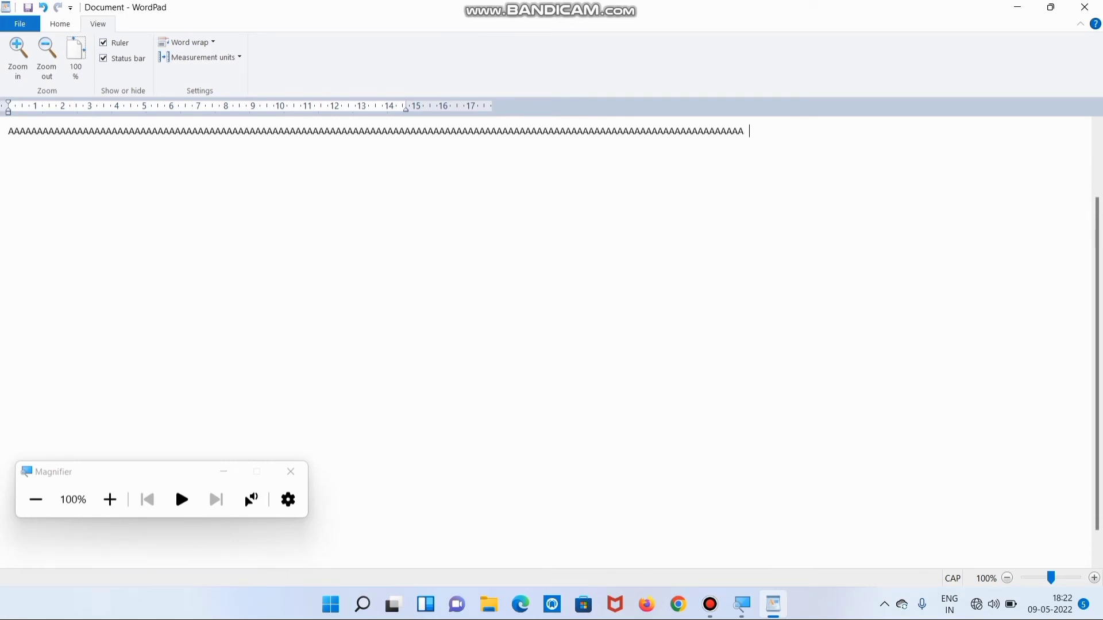
Extend the unbroken run of the letter A past the window's width, and set word wrap to Wrap to ruler
text(AAAAAAAAAAAAAAAAAAAAAAAA)
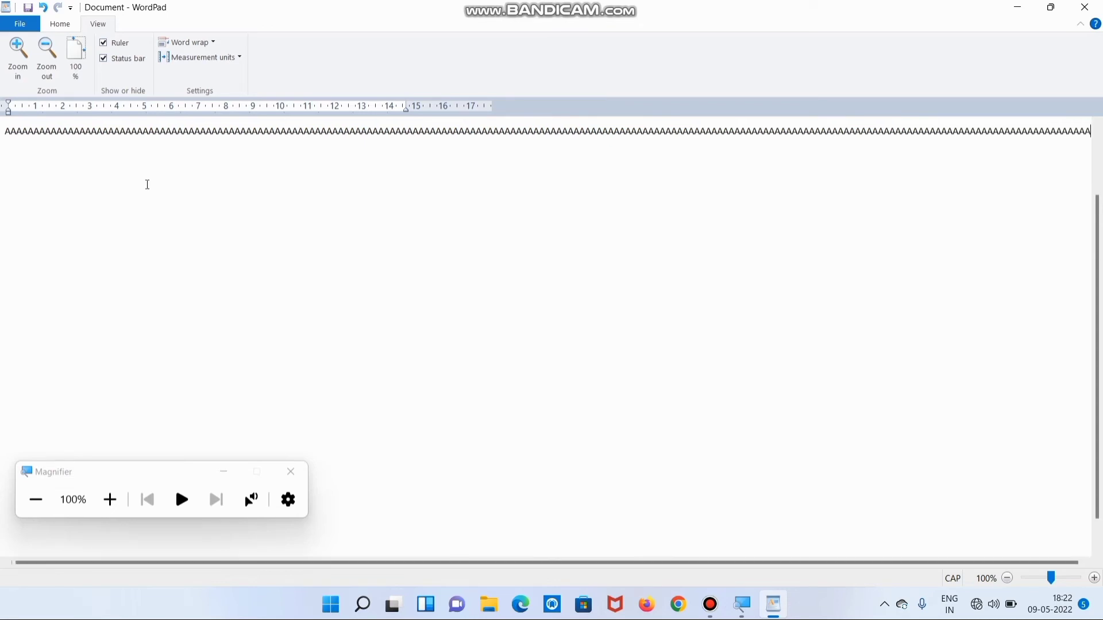
text(AAAAAAAAAAAAAAAAAAAAAAAAAAAAAAAAAAAAAAAA)
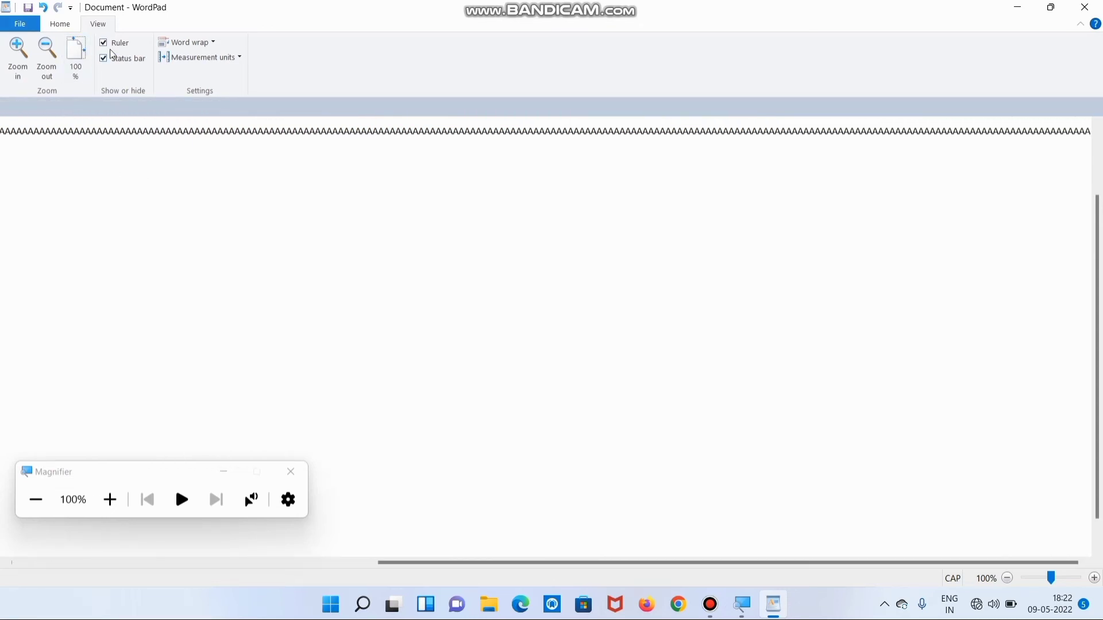
click(115, 515)
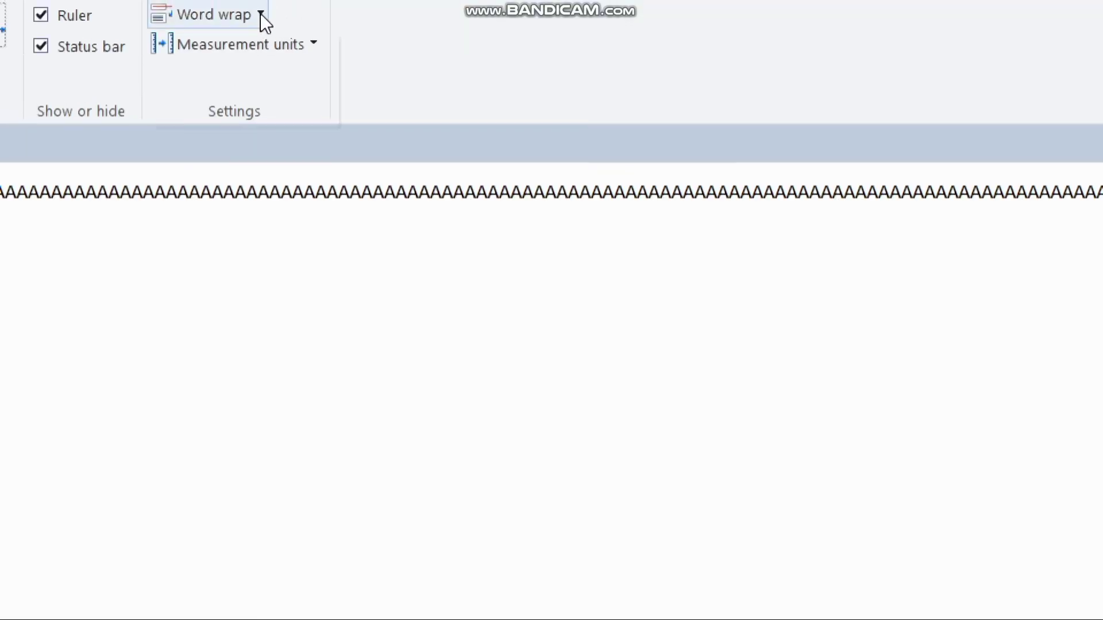
click(260, 12)
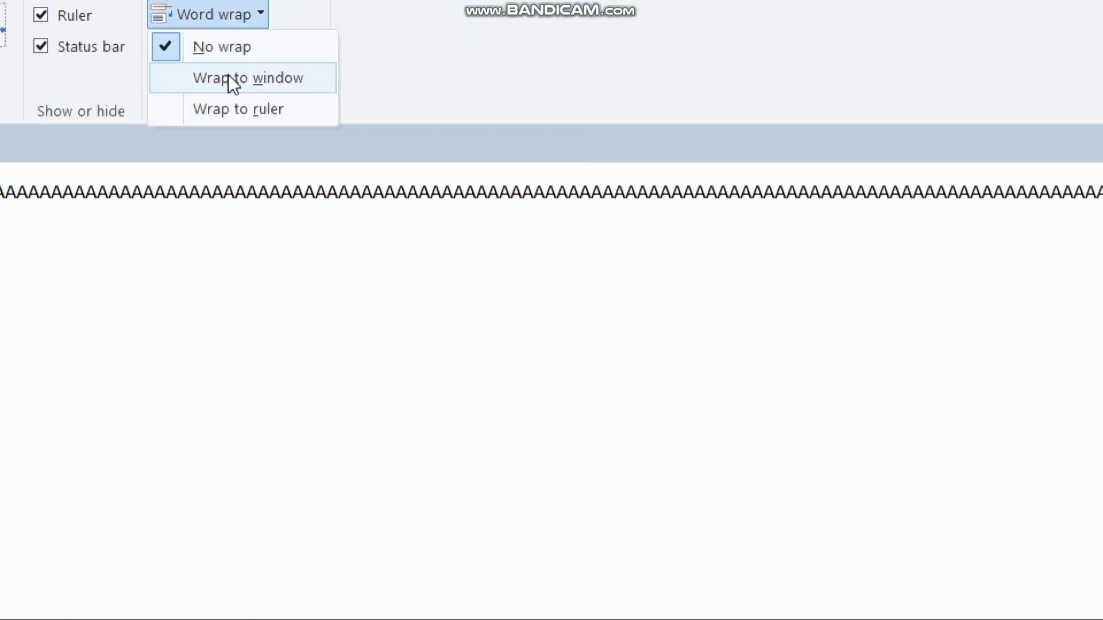
click(177, 112)
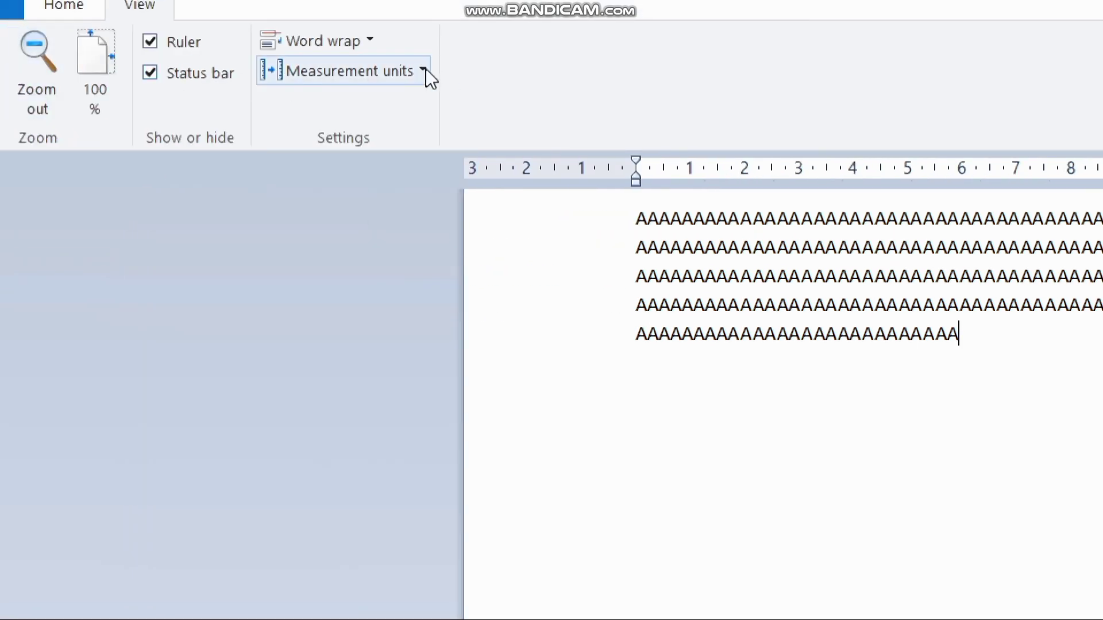
Switch the ruler's measurement units to inches, and change them again to points
click(425, 68)
click(425, 68)
click(426, 68)
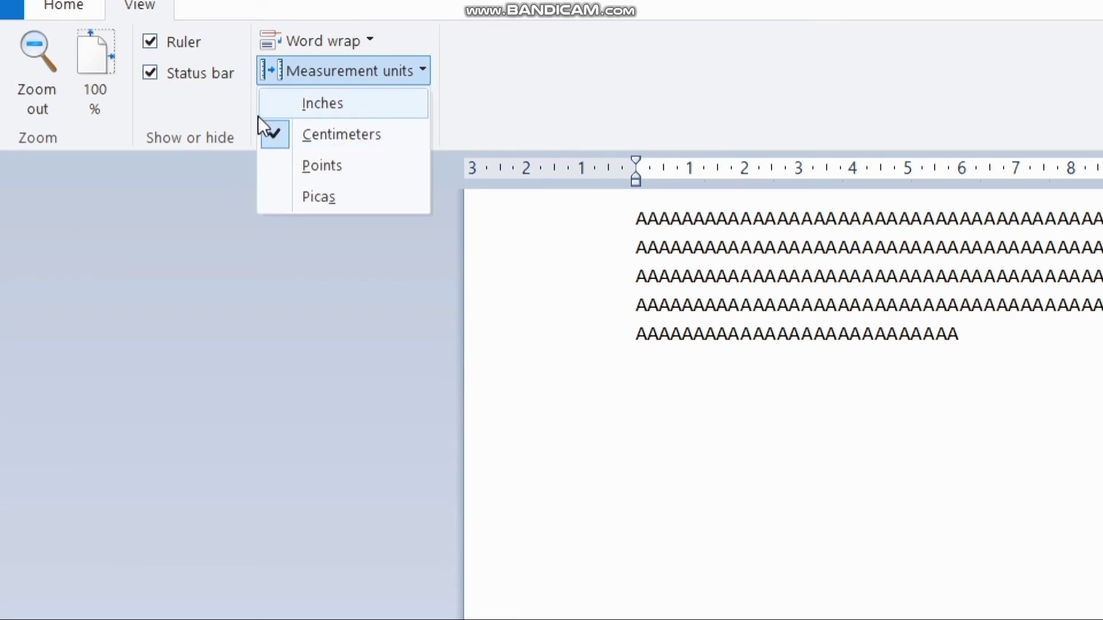
click(267, 103)
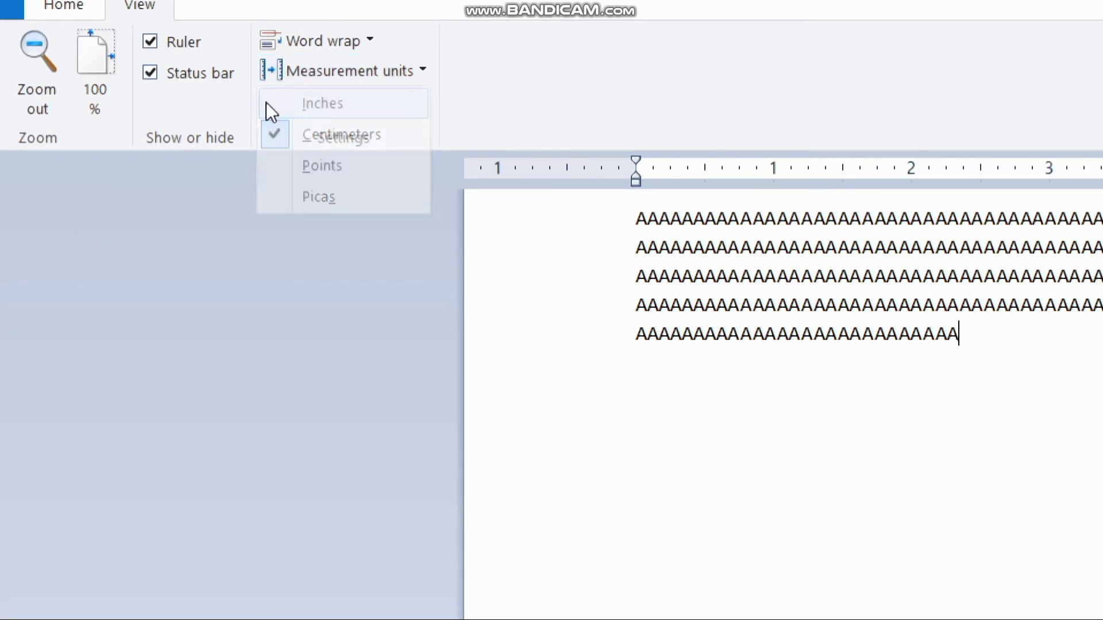
click(424, 68)
click(291, 160)
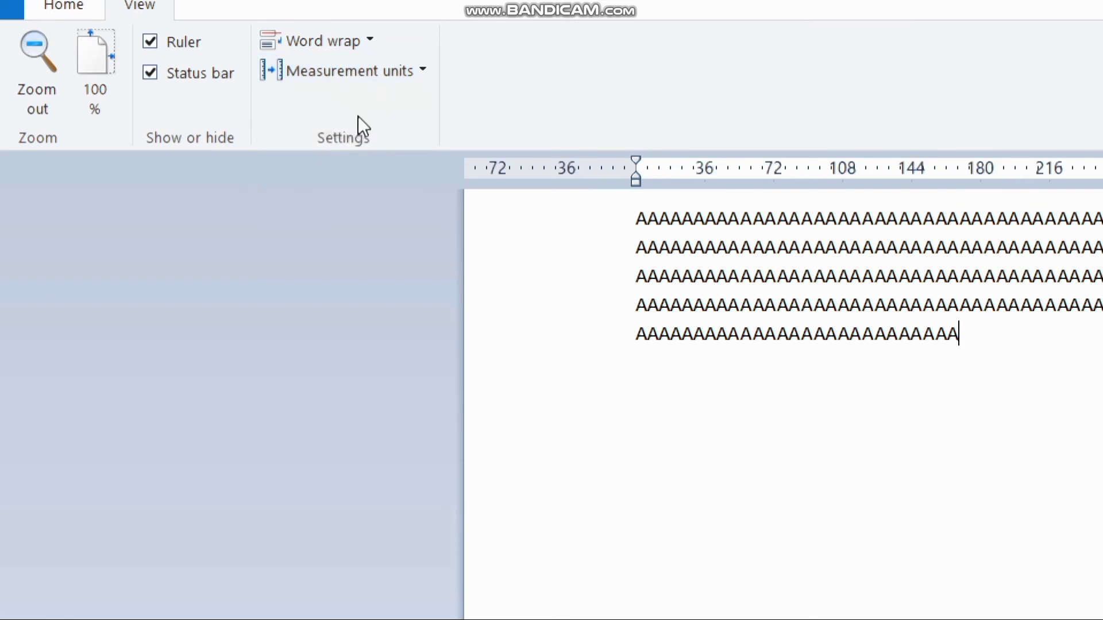
Switch the ruler's measurement units to picas, and set them back to centimeters
click(419, 72)
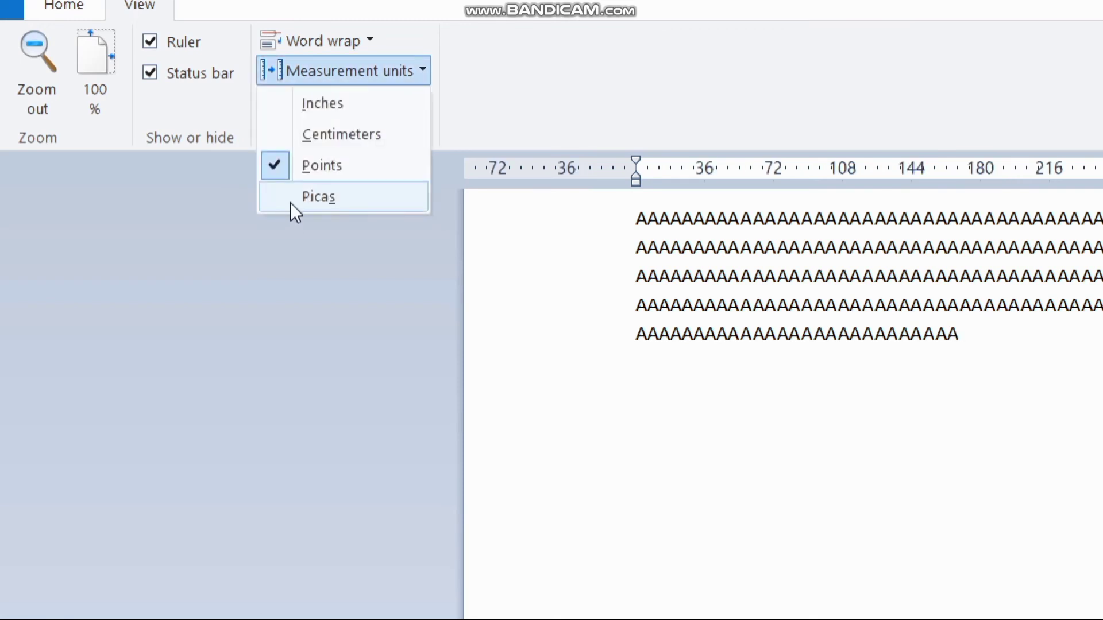
click(291, 203)
click(425, 70)
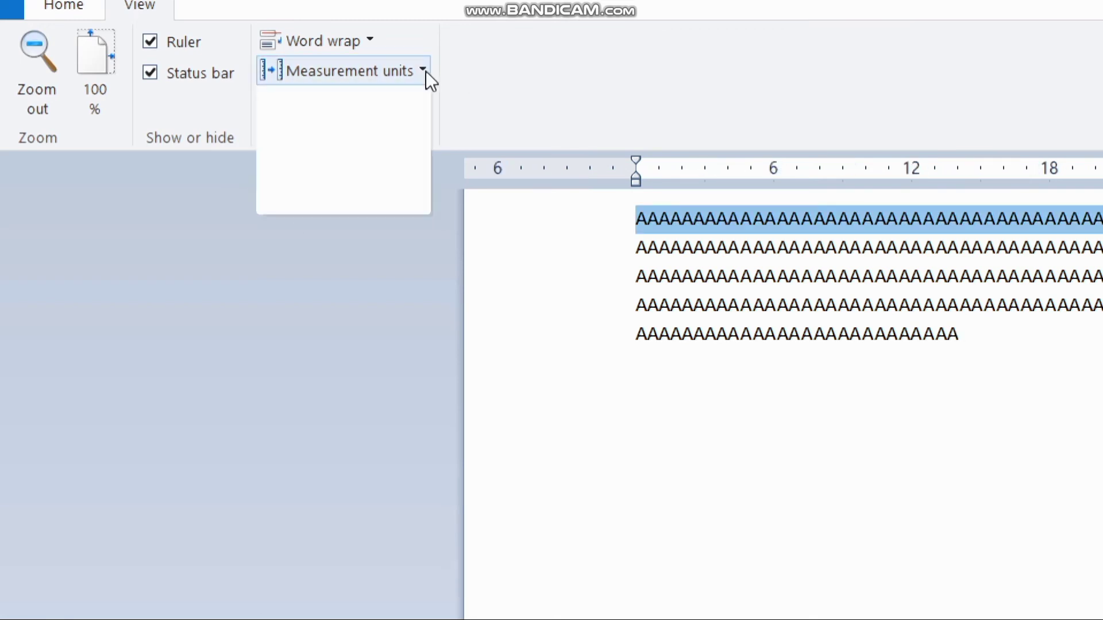
click(318, 197)
click(421, 71)
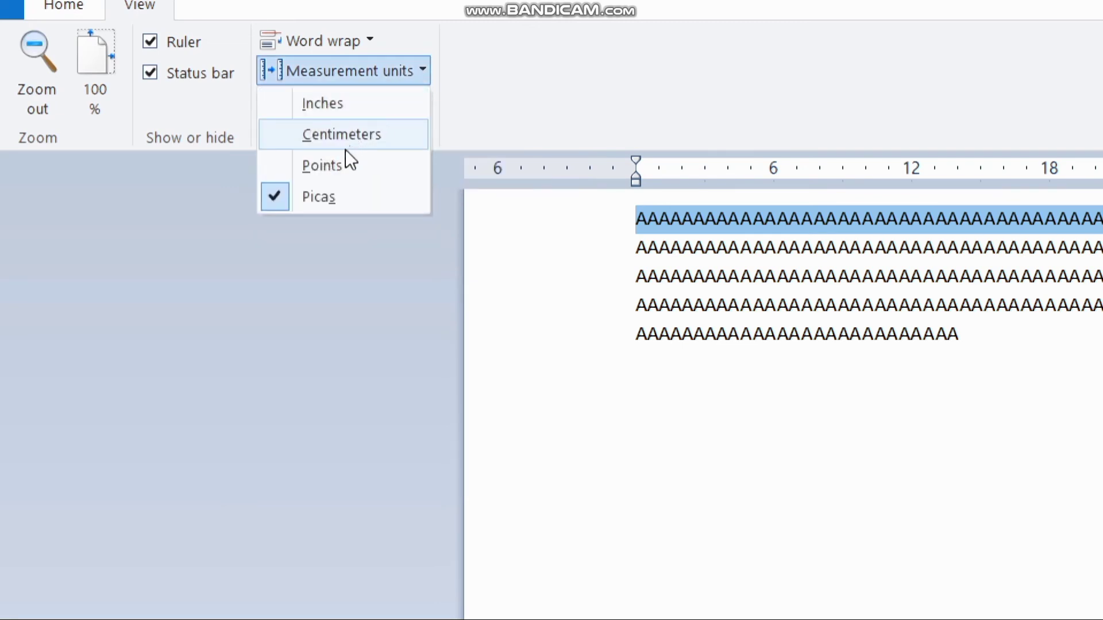
click(287, 147)
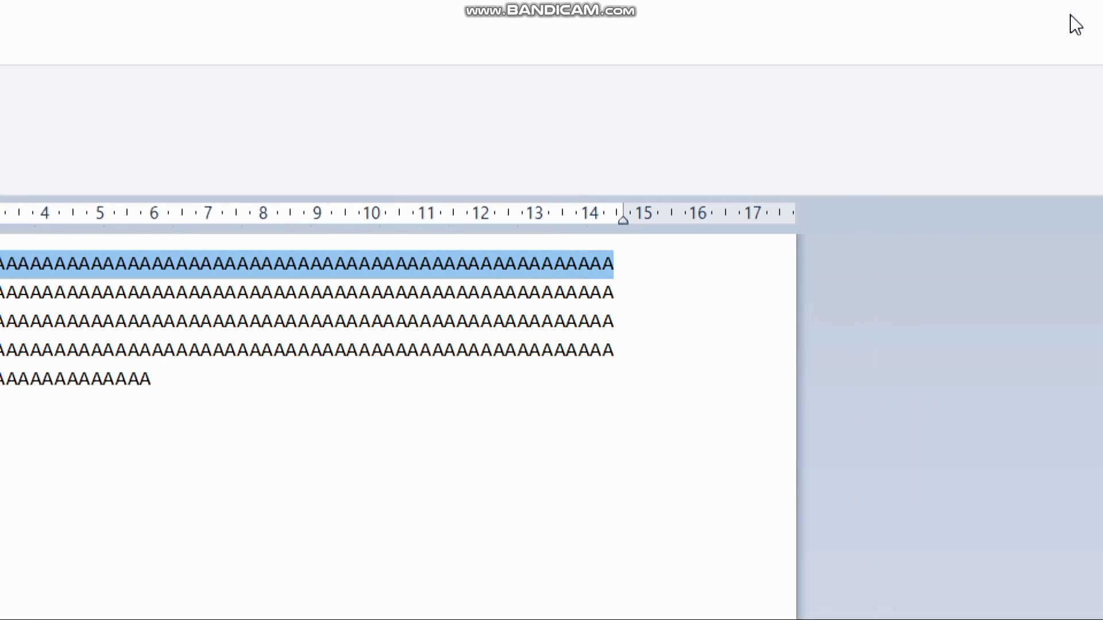
key(super+minus)
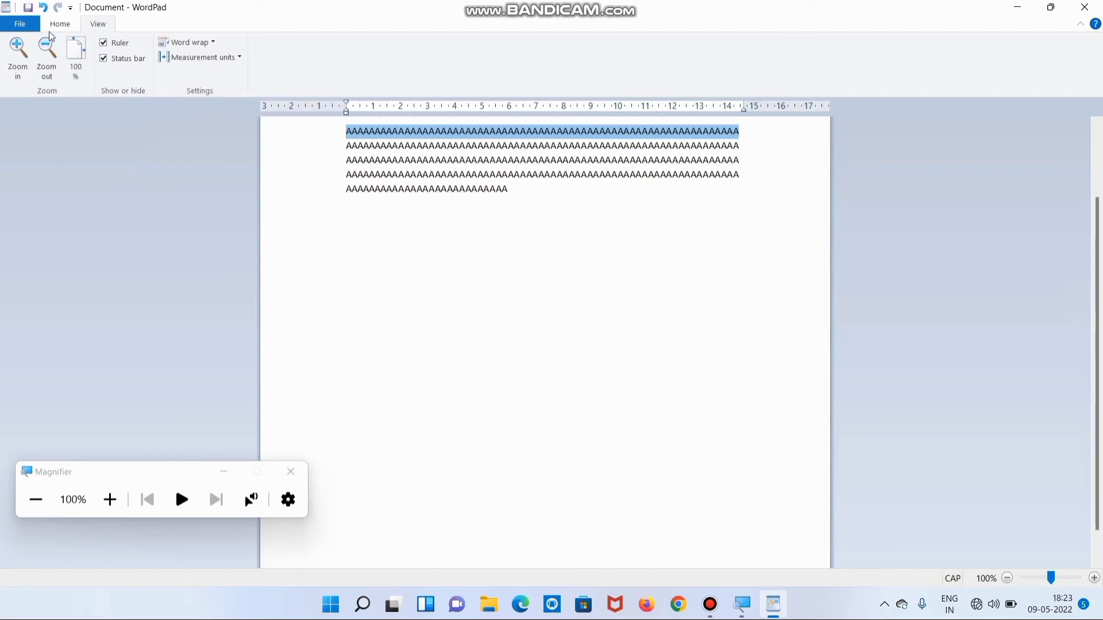
click(22, 27)
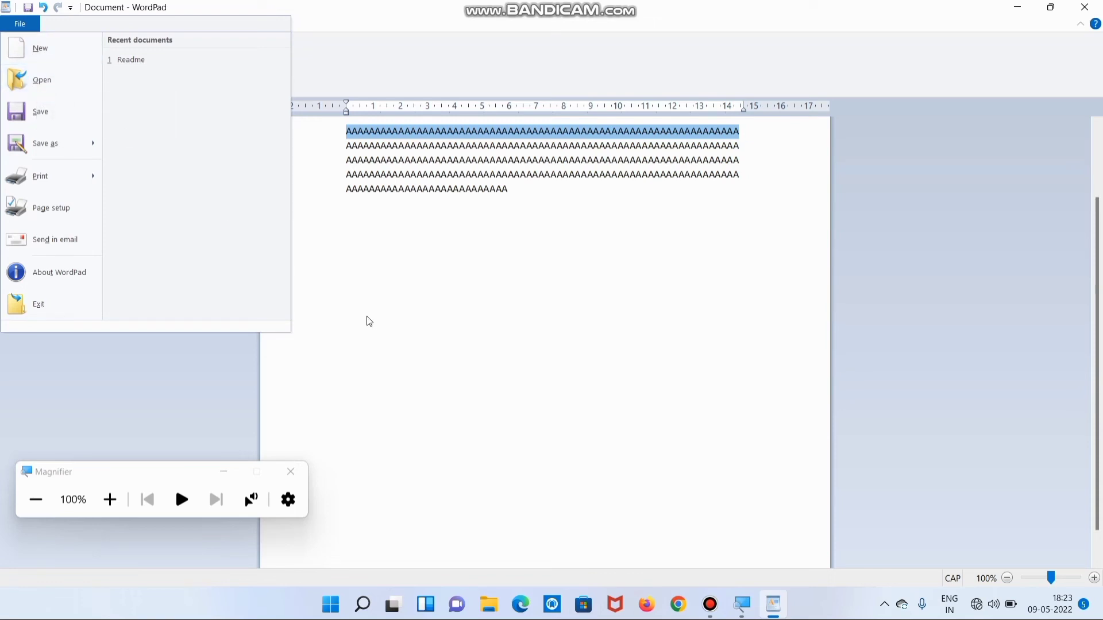
click(410, 272)
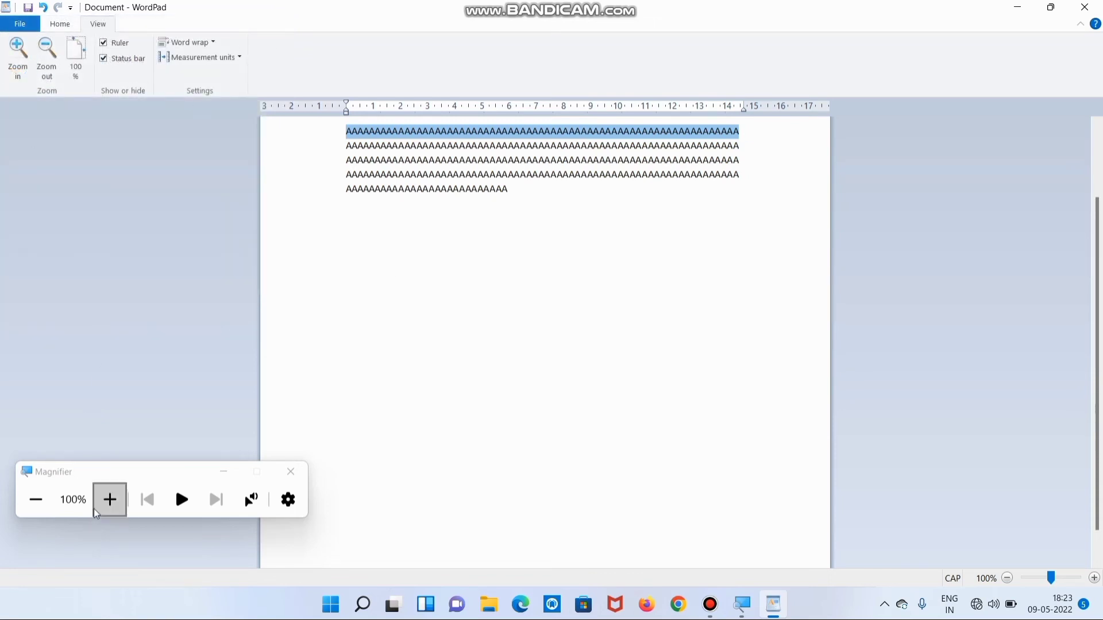
Save the document in the OneDrive Desktop folder as a Rich Text Format file named 12
click(109, 500)
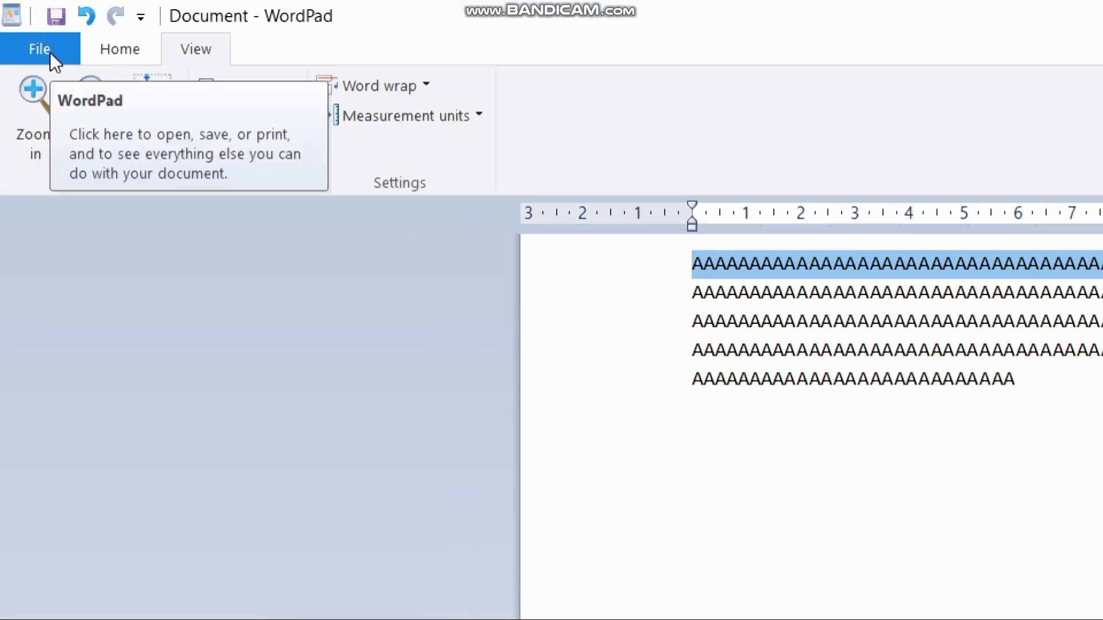
click(50, 47)
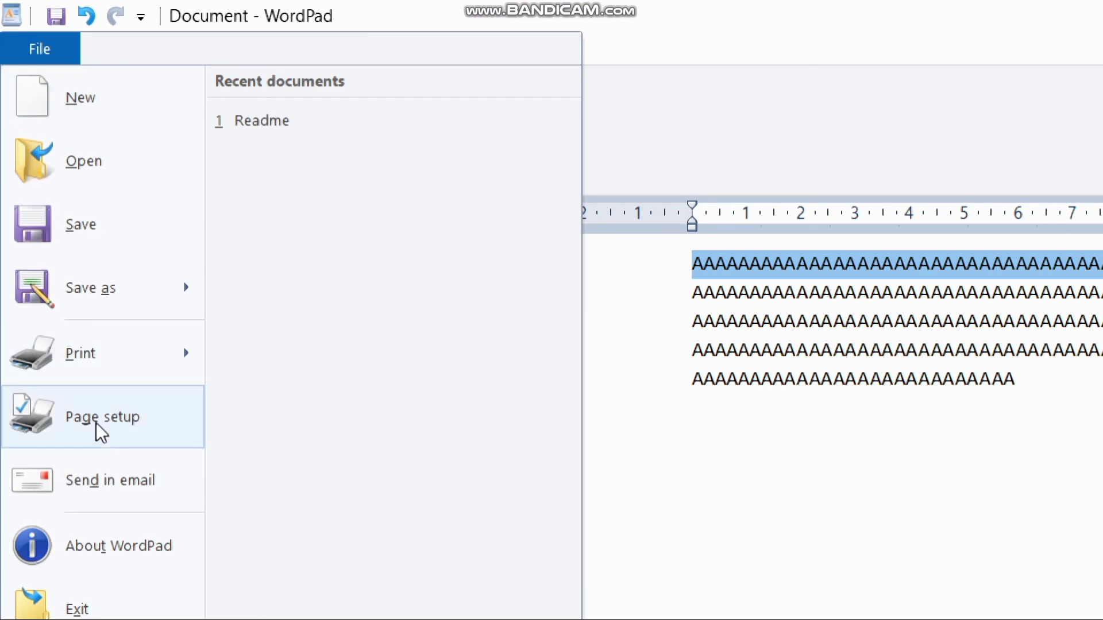
click(135, 230)
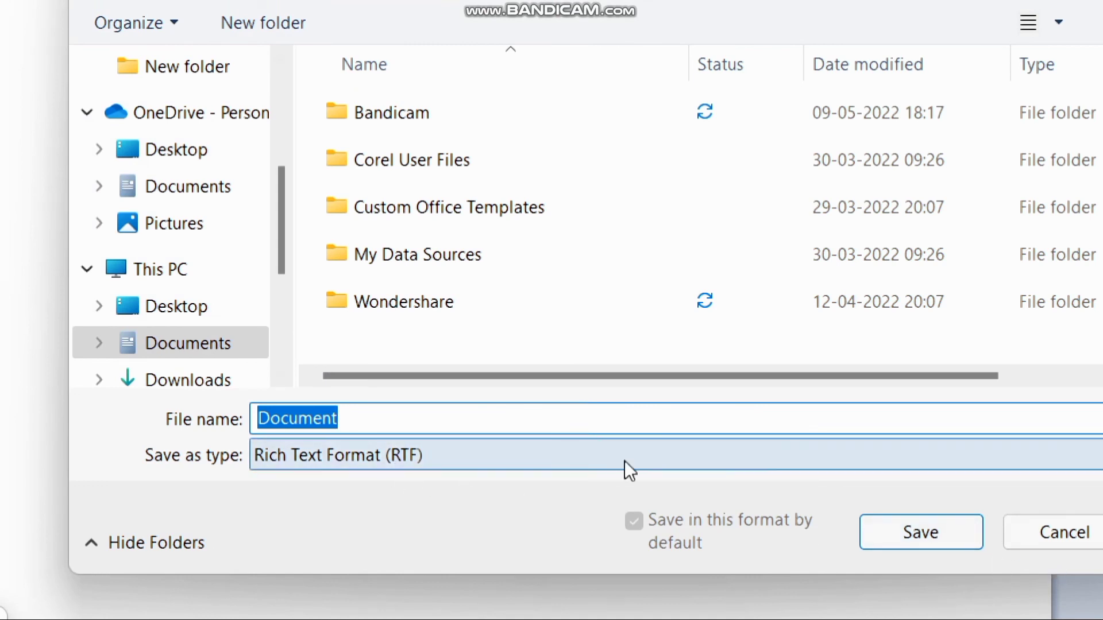
click(225, 161)
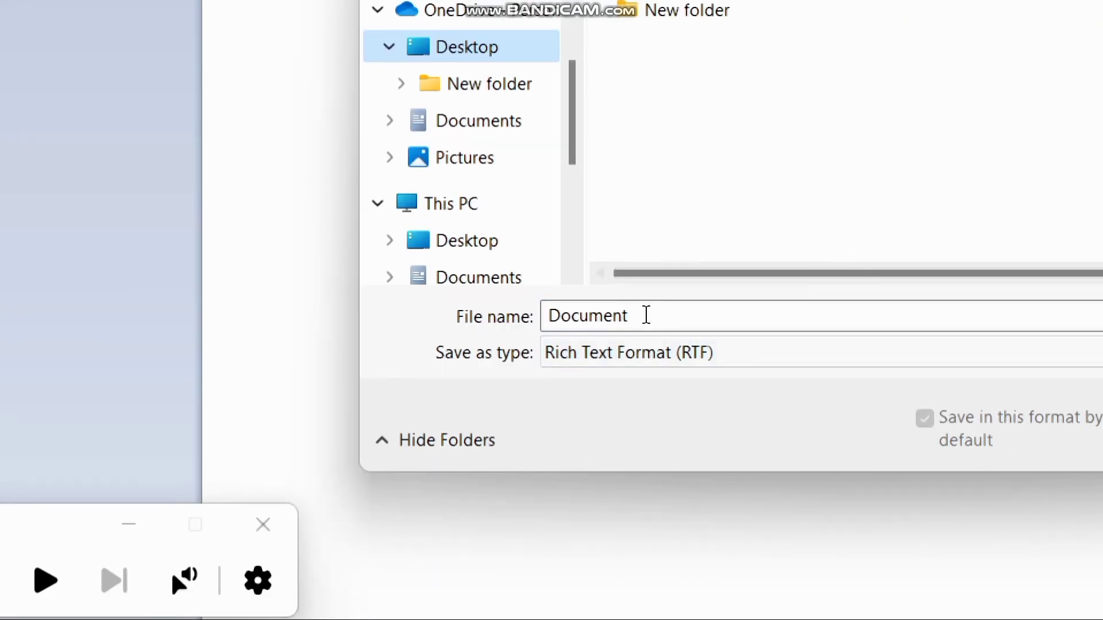
double_click(639, 323)
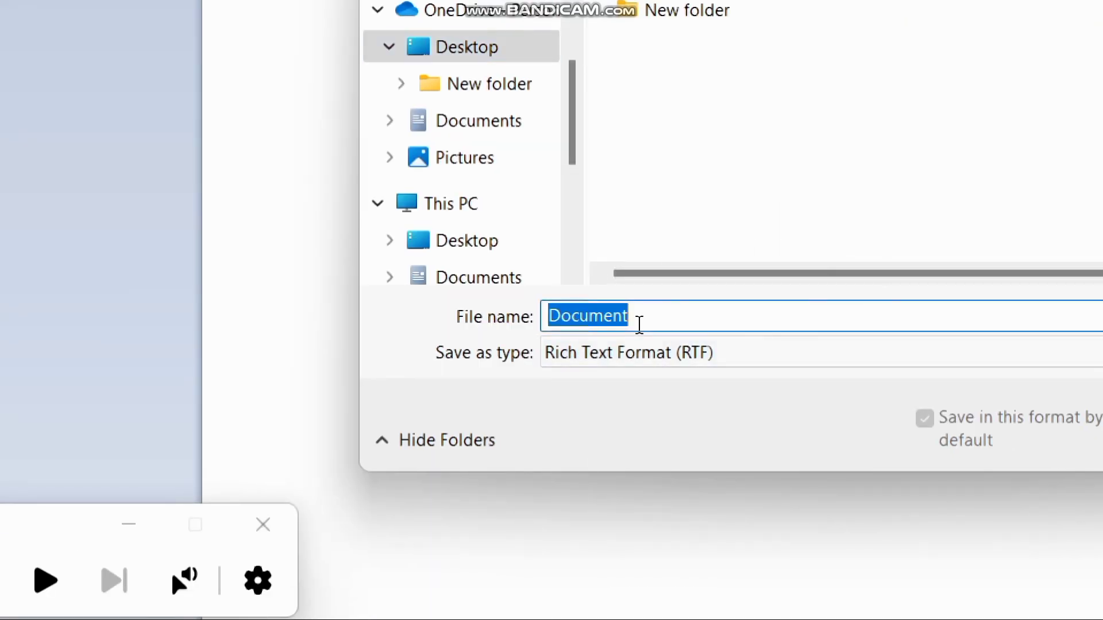
key(BackSpace)
text(12)
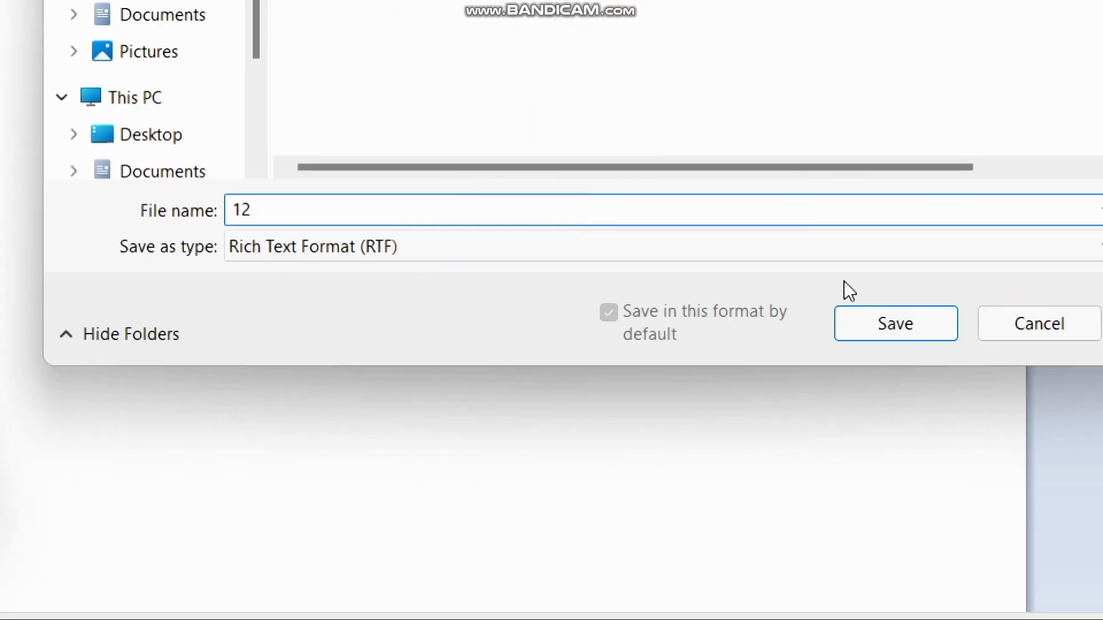
click(908, 324)
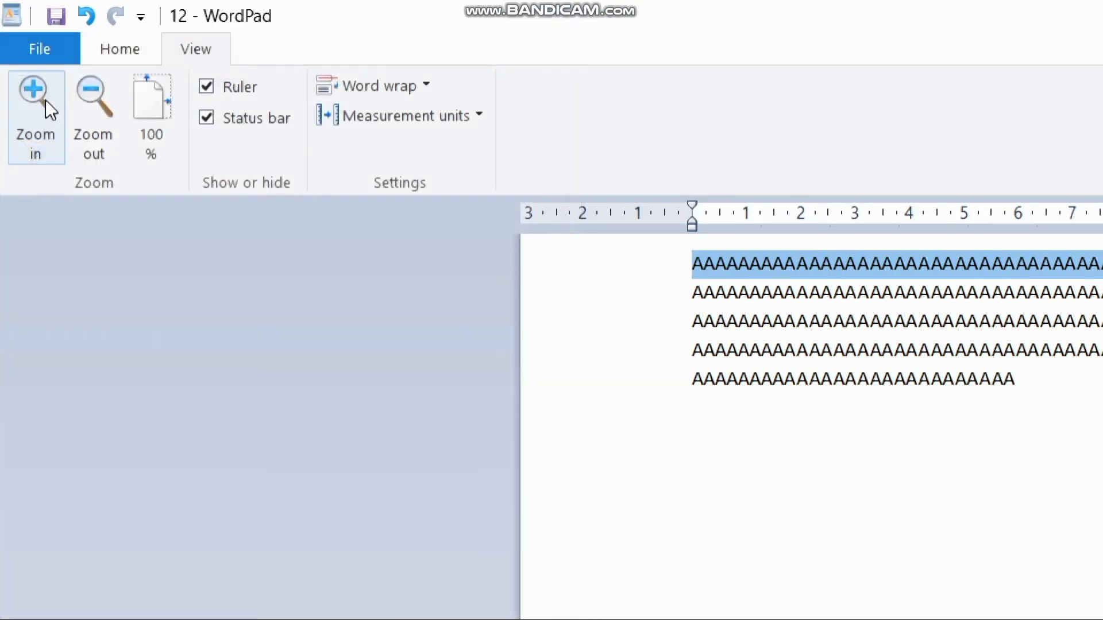
Create a new blank document, and reopen the saved file 12 from the OneDrive Desktop folder
click(67, 53)
click(54, 103)
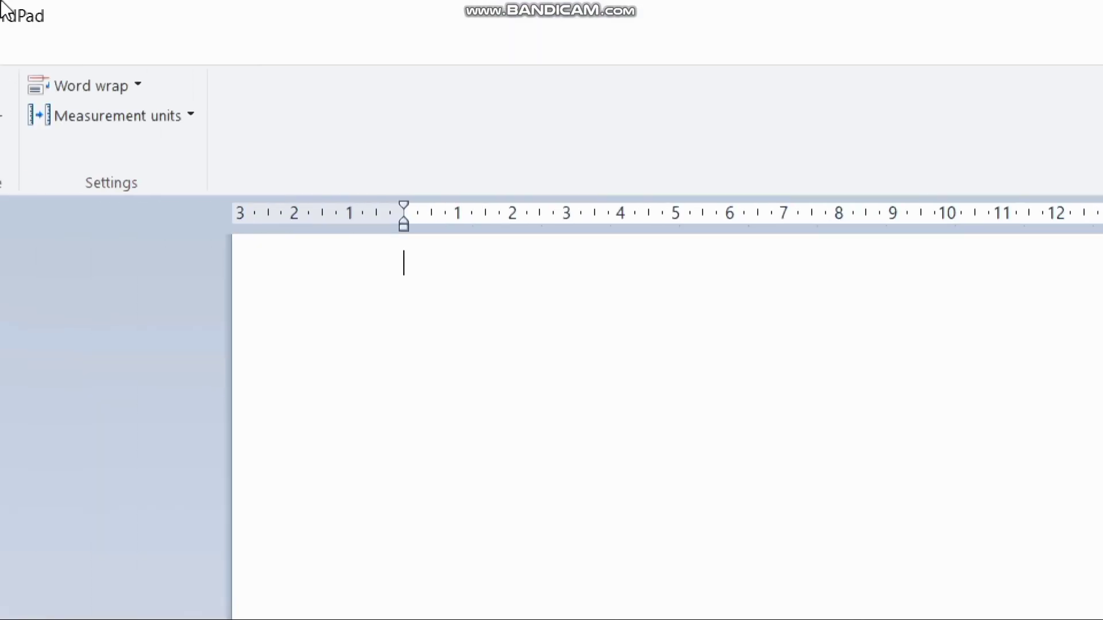
click(64, 53)
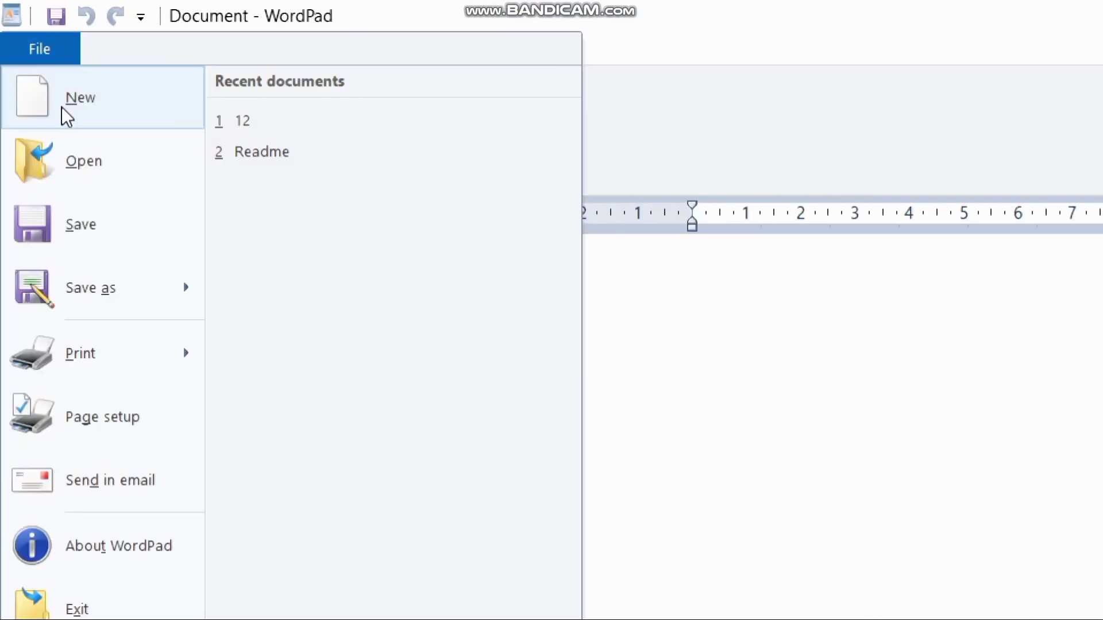
click(70, 178)
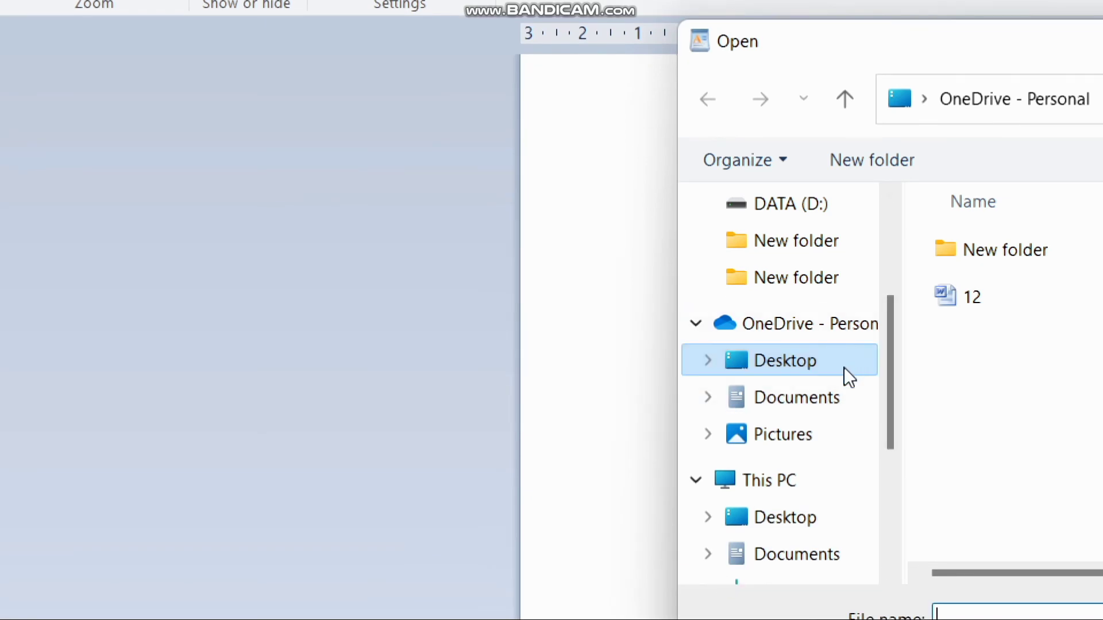
click(843, 367)
click(986, 292)
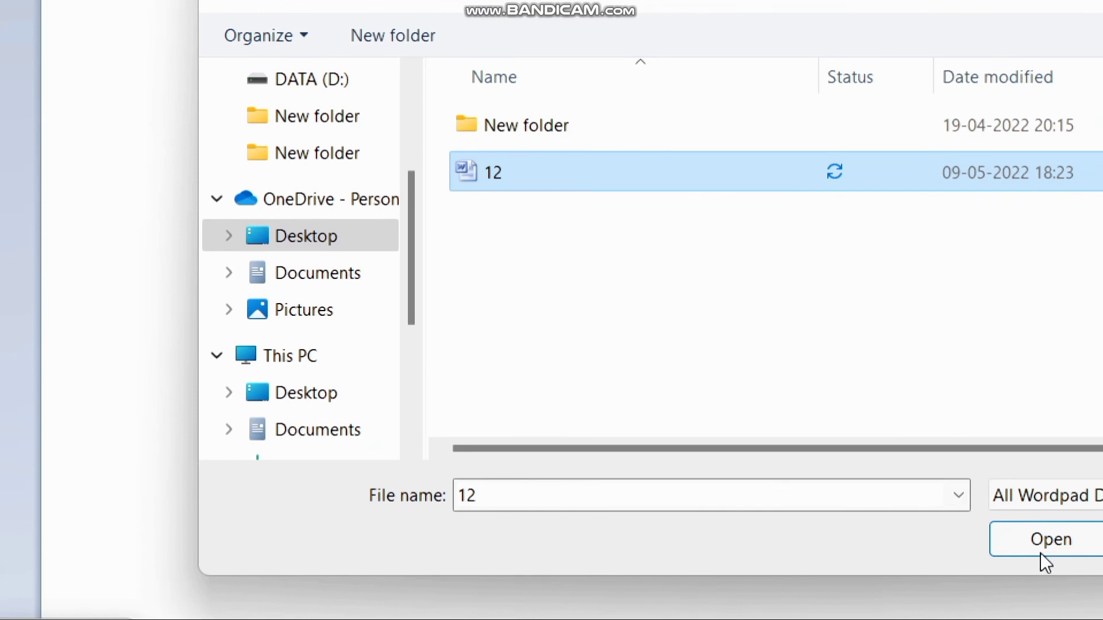
click(1102, 619)
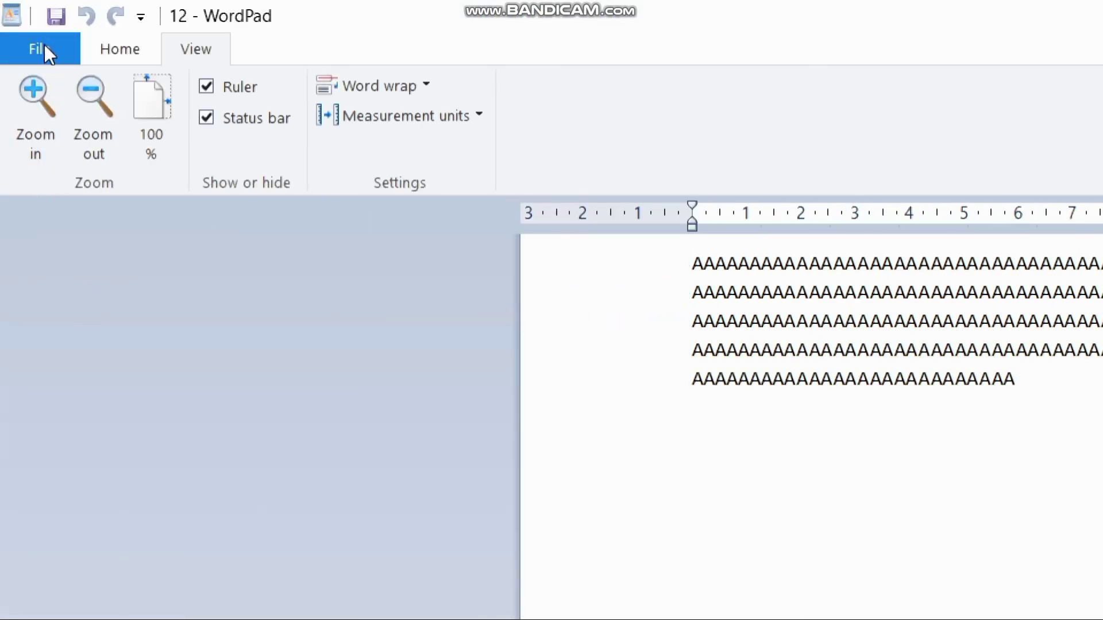
Save a copy of the document on the Desktop in Rich Text Format under the name 10
click(43, 46)
click(43, 54)
click(32, 47)
click(34, 50)
click(57, 53)
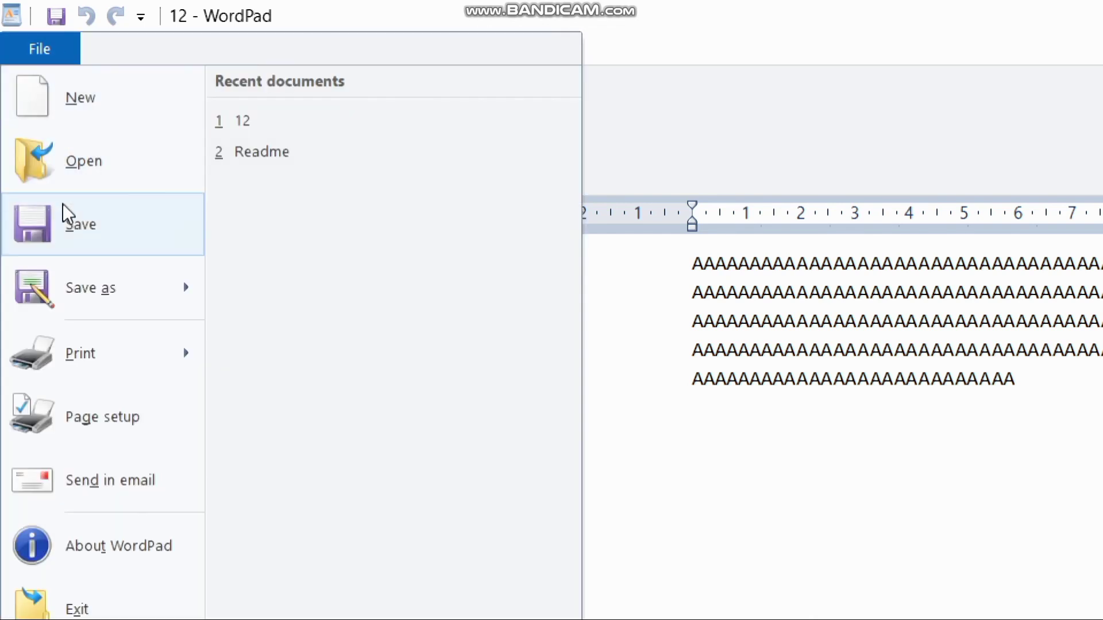
mouse_move(86, 316)
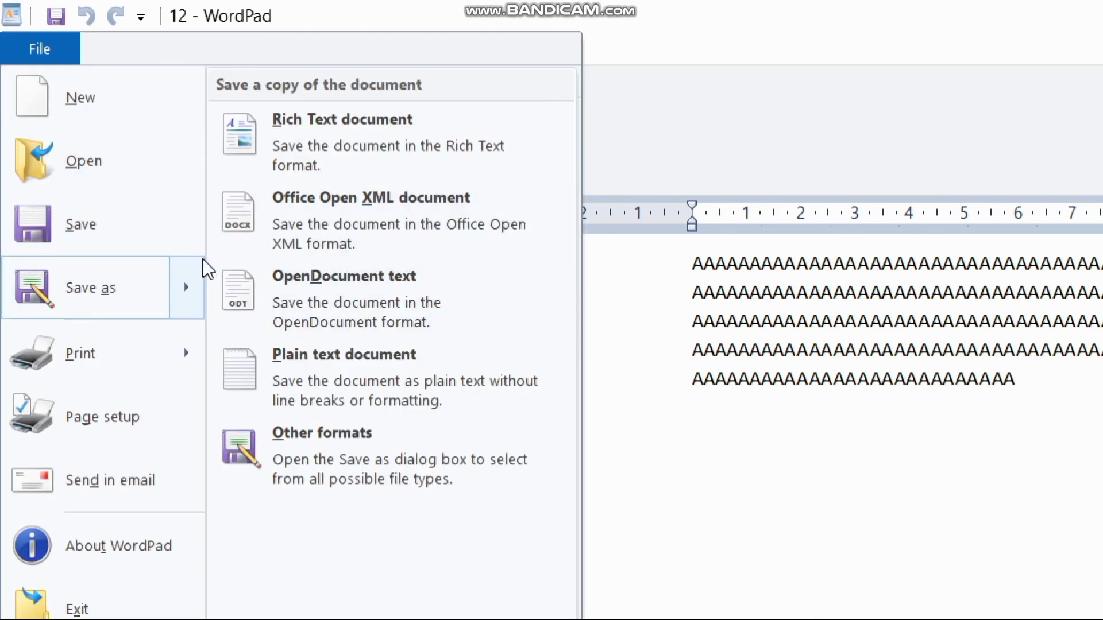
click(136, 282)
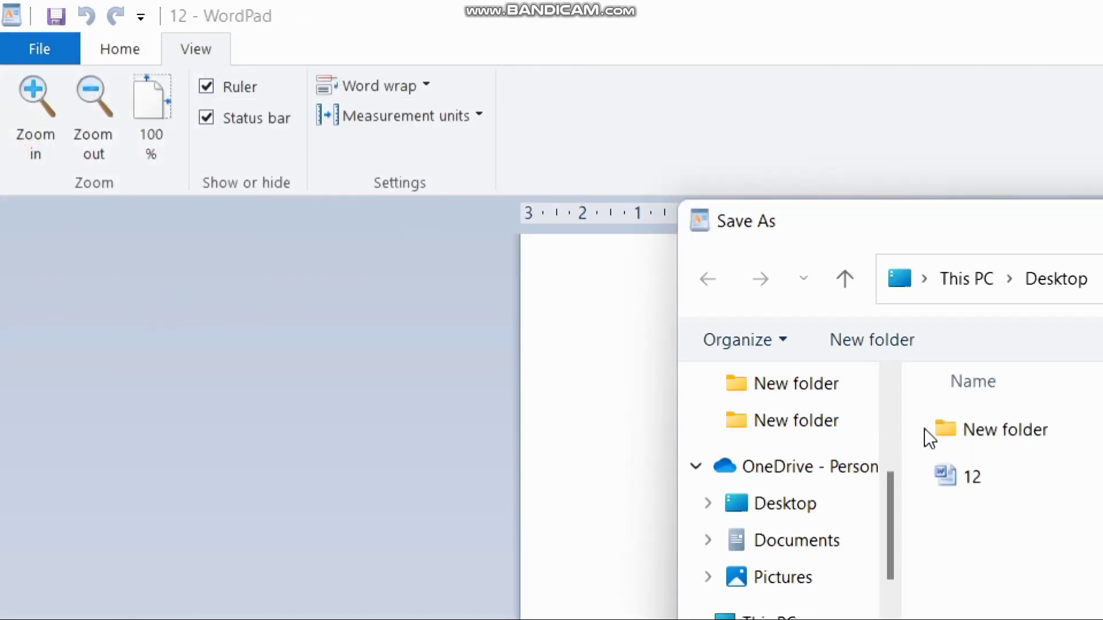
key(BackSpace)
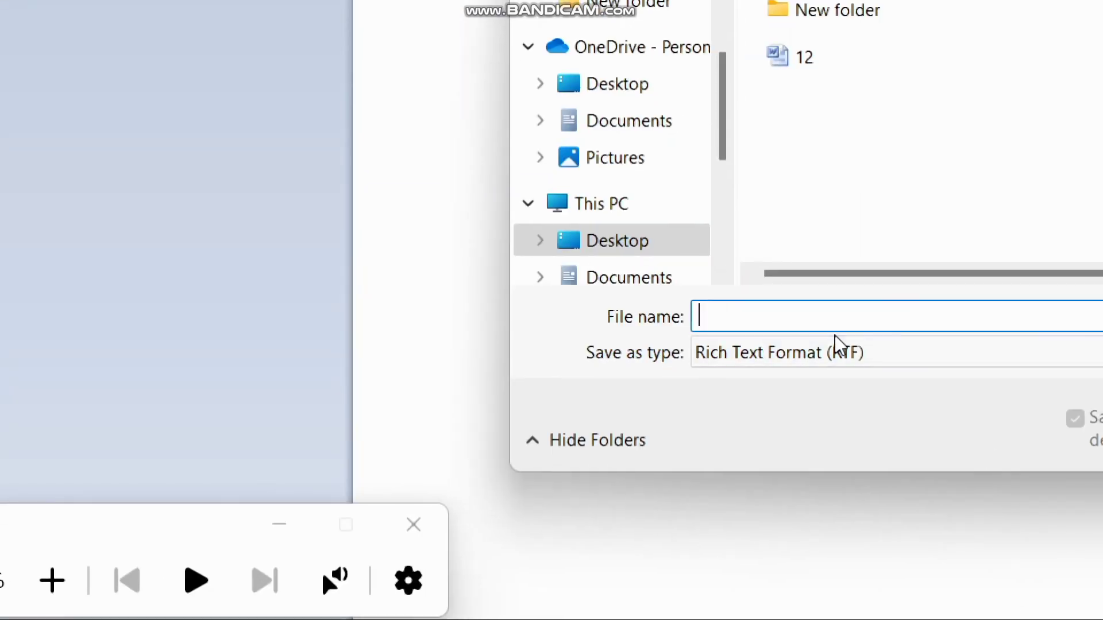
text(10)
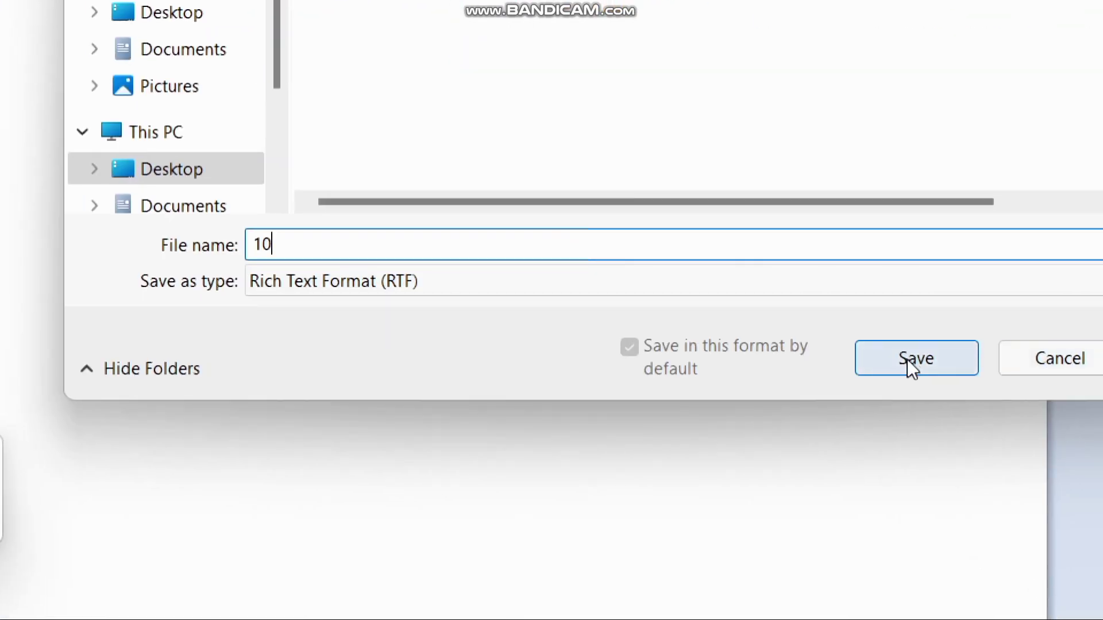
click(907, 359)
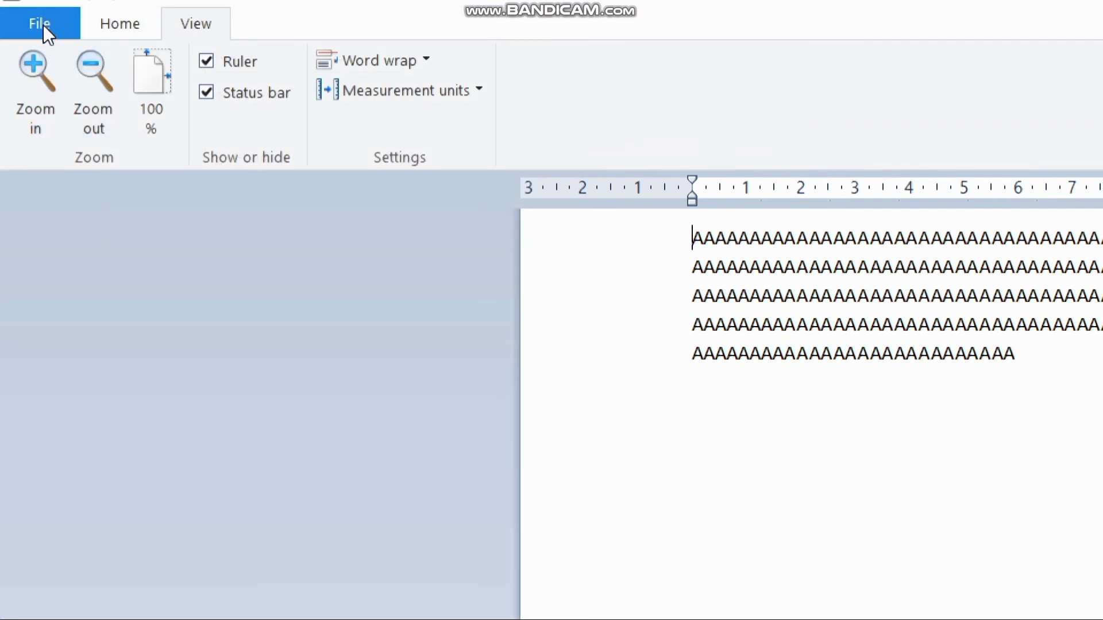
Open the print preview of the document
click(43, 23)
click(174, 346)
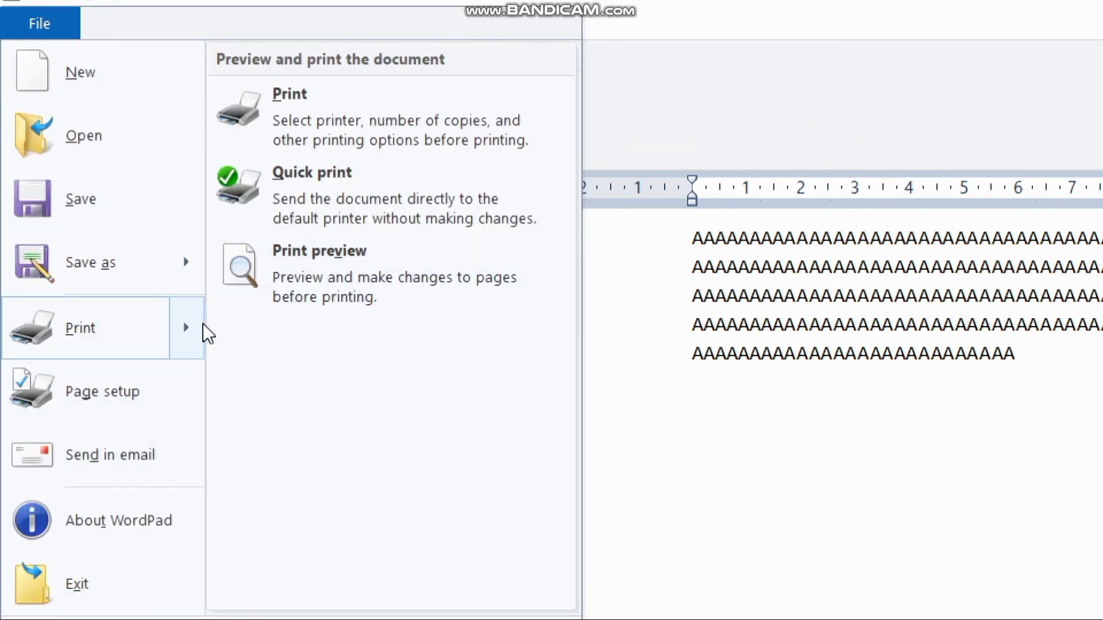
click(333, 258)
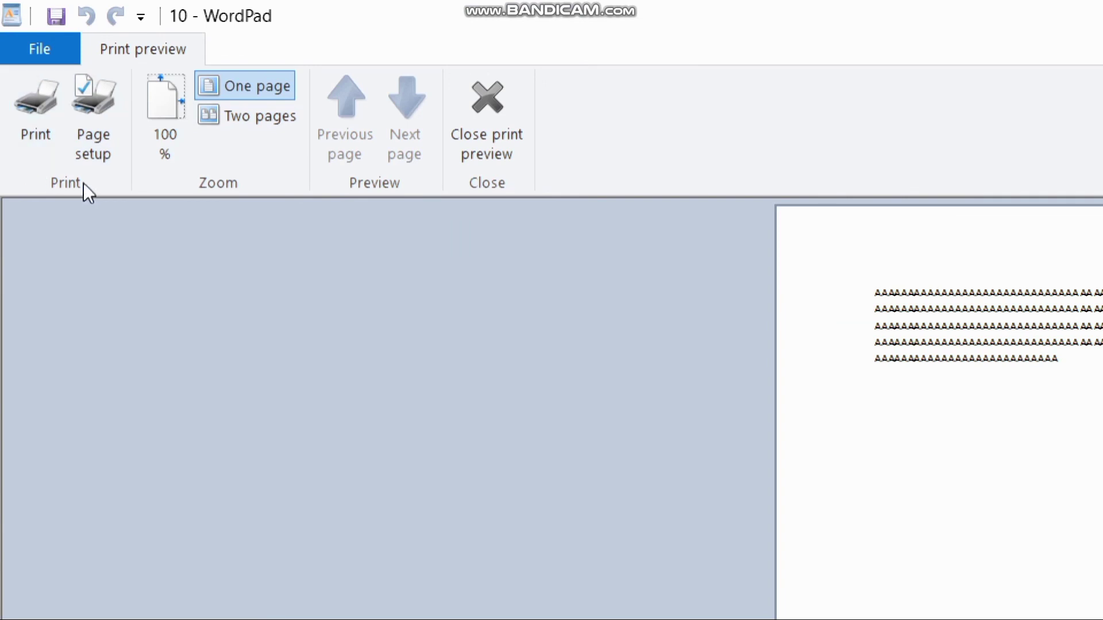
View the page setup settings from the print preview without changing them, and return to the document's editing view
click(120, 144)
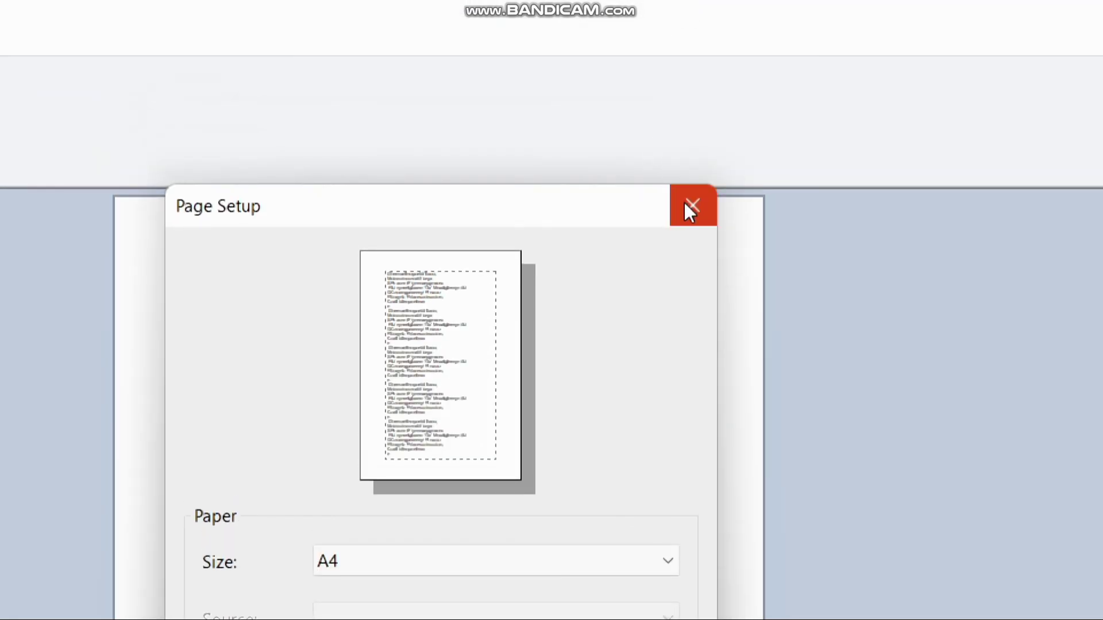
click(691, 206)
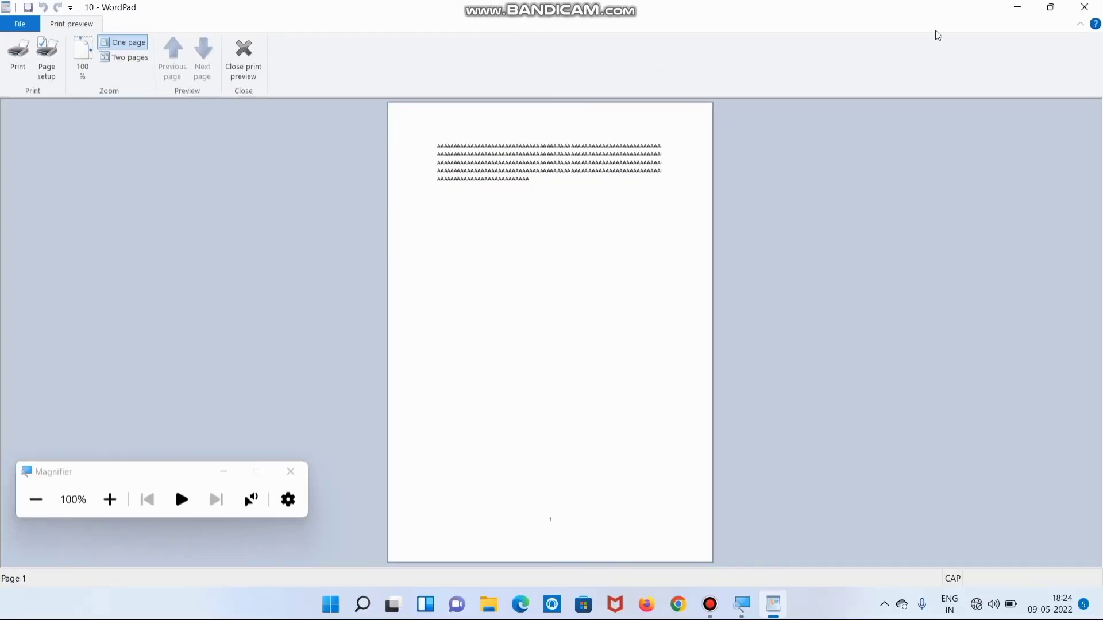
key(Escape)
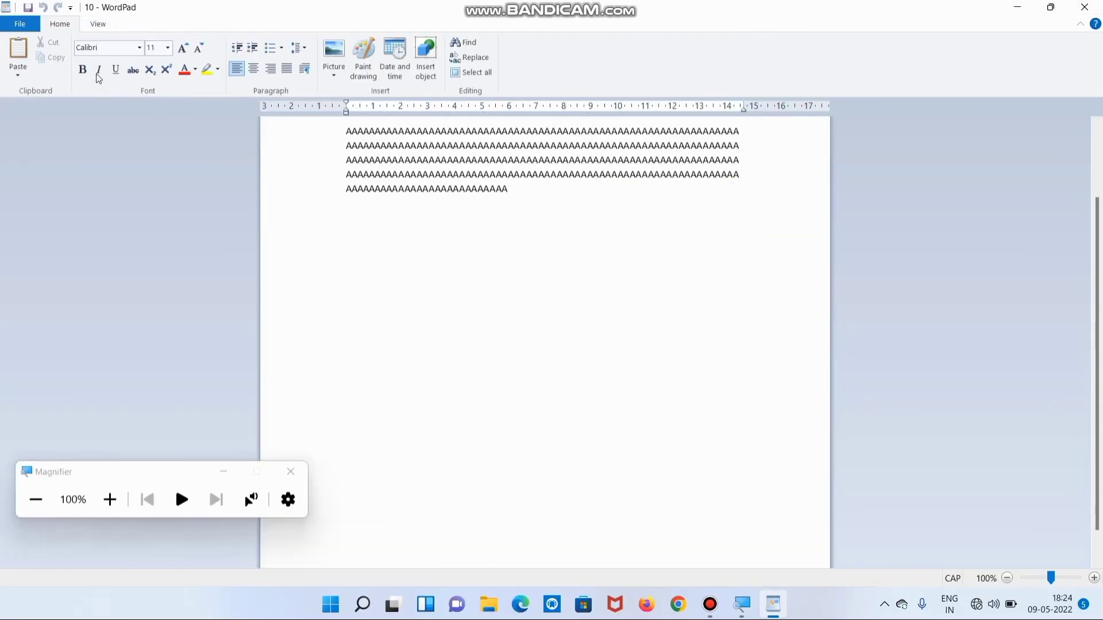
Use the Exit command to close document 10 and quit WordPad, returning to the desktop
click(110, 499)
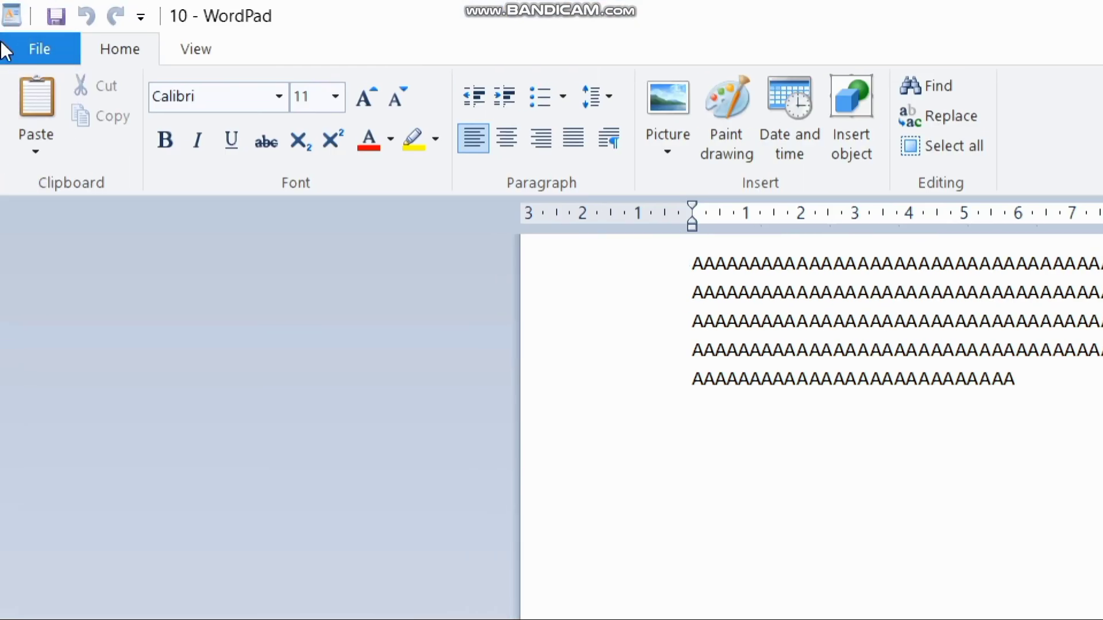
click(48, 47)
click(48, 47)
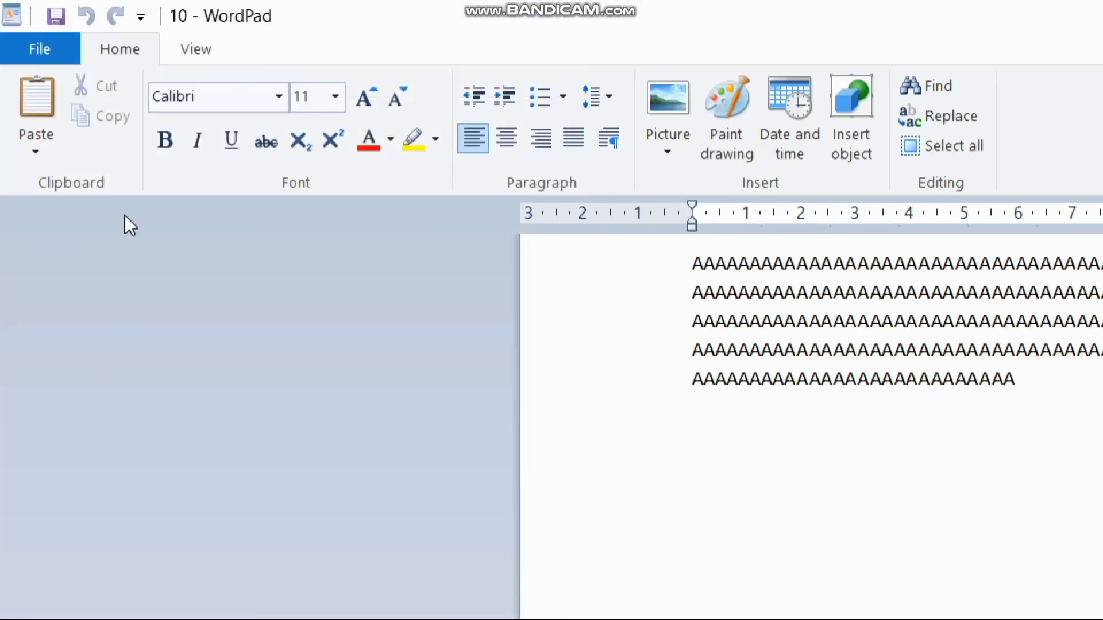
click(38, 49)
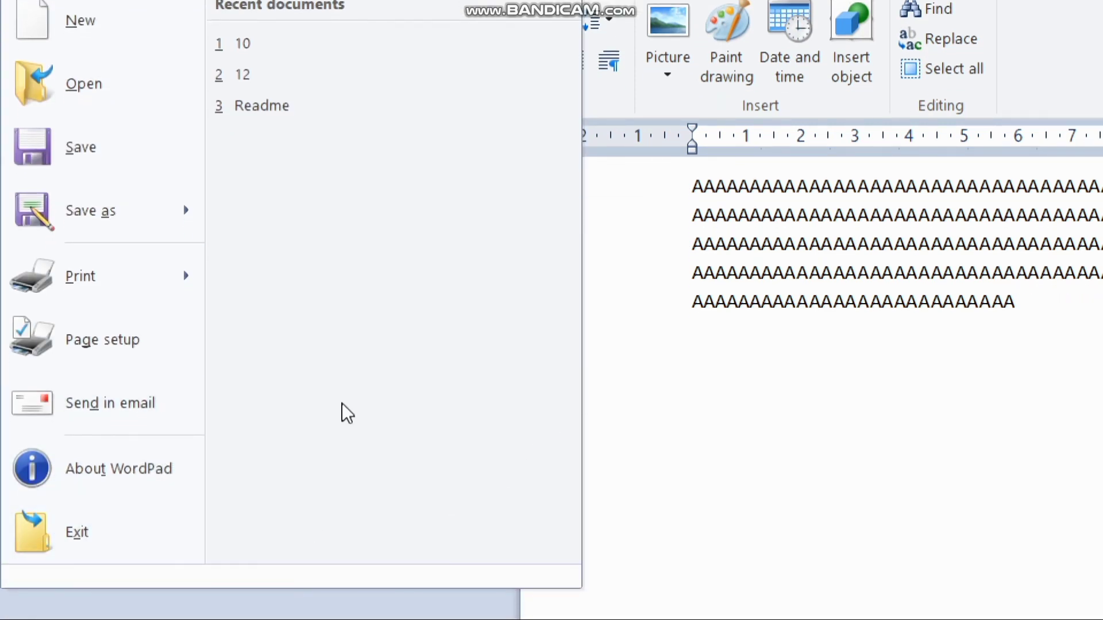
click(20, 536)
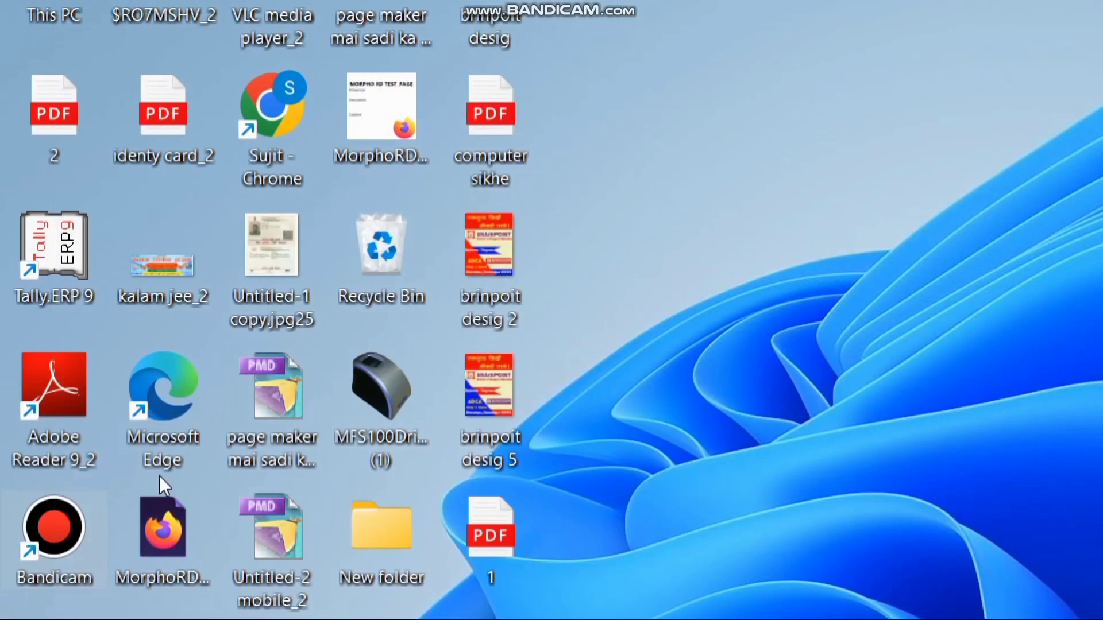